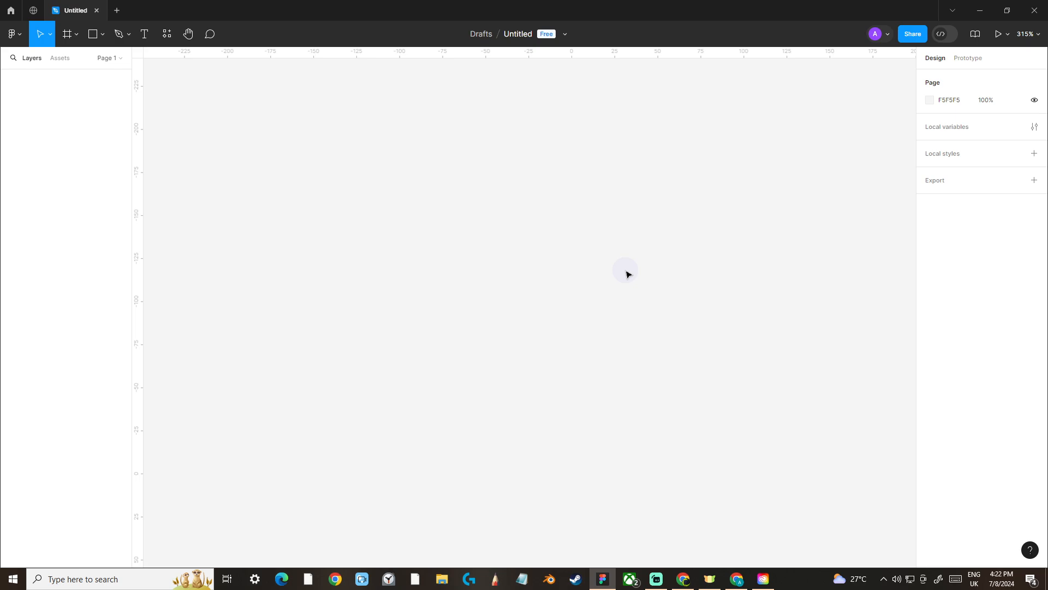
Add a text layer reading "1" on the empty canvas and wrap it in an auto layout frame.
{"action": "key", "text": "t"}
{"action": "left_click", "coordinate": [539, 244]}
{"action": "type", "text": "1"}
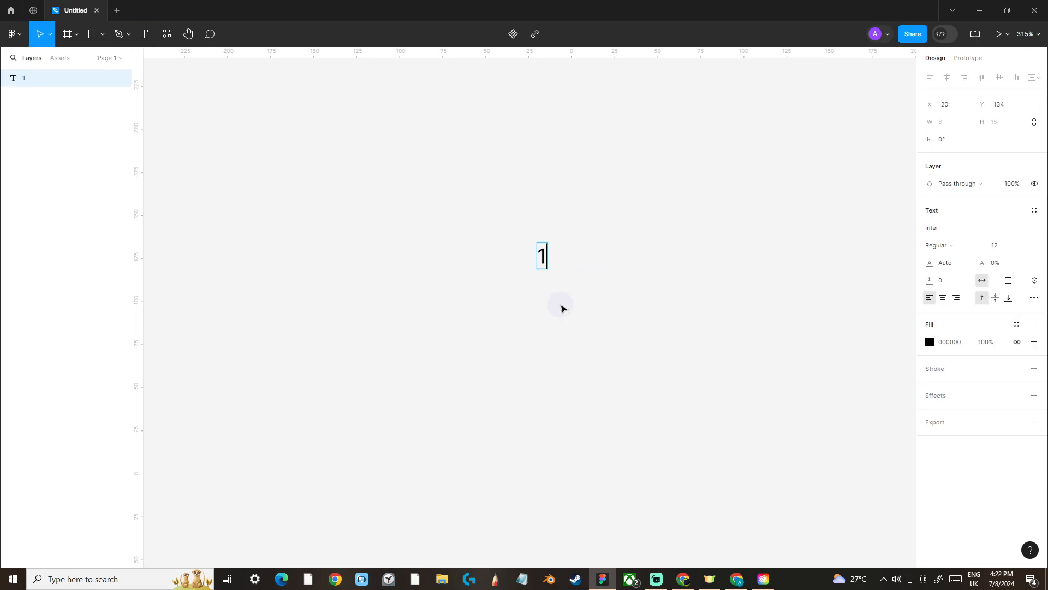
{"action": "left_click", "coordinate": [574, 215]}
{"action": "scroll", "coordinate": [573, 215], "scroll_direction": "down", "scroll_amount": 2}
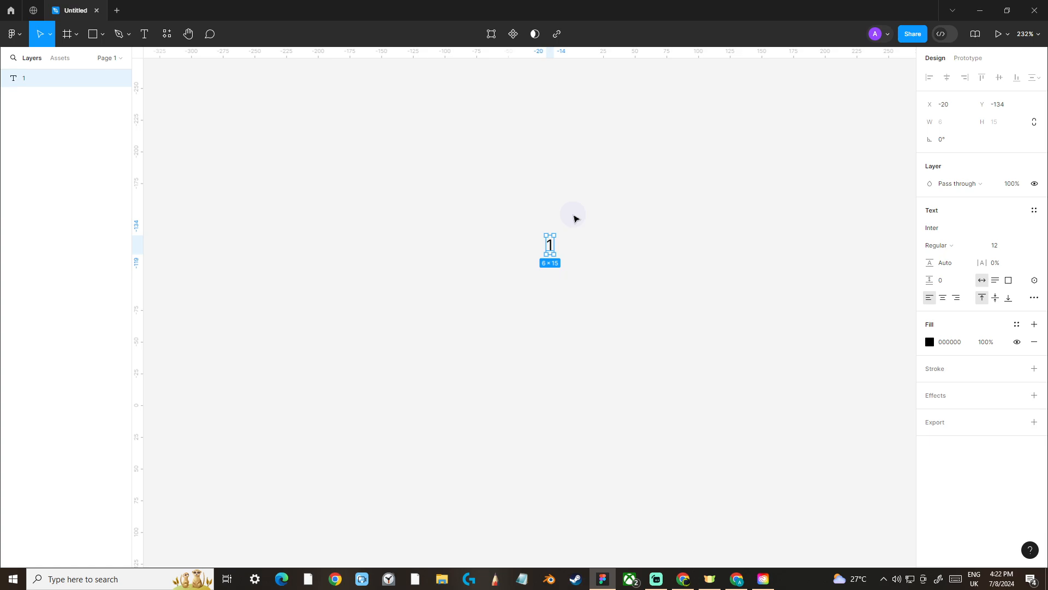
{"action": "scroll", "coordinate": [571, 207], "scroll_direction": "up", "scroll_amount": 3}
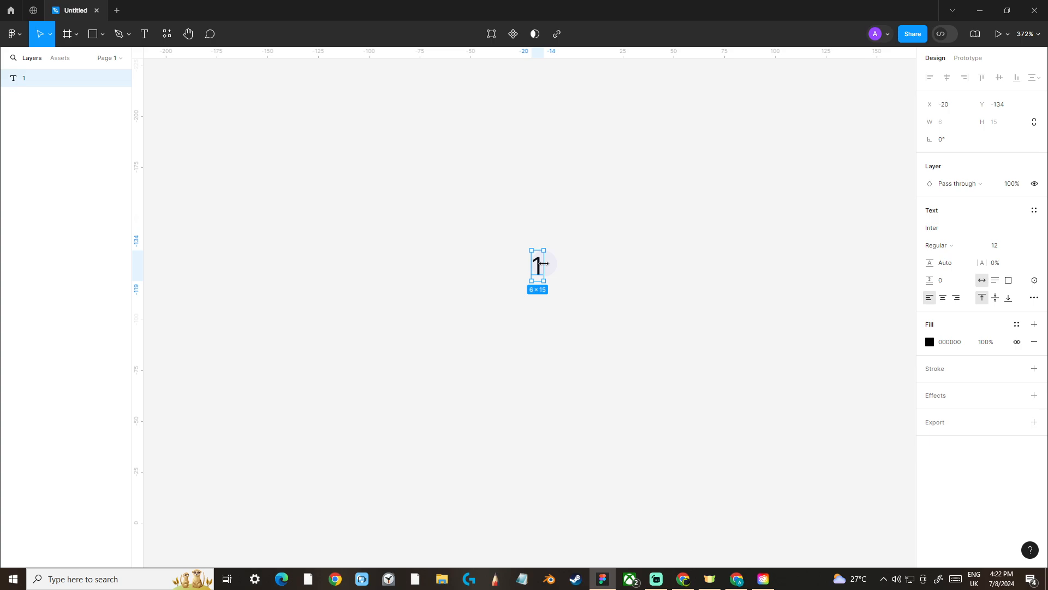
{"action": "key", "text": "shift+a"}
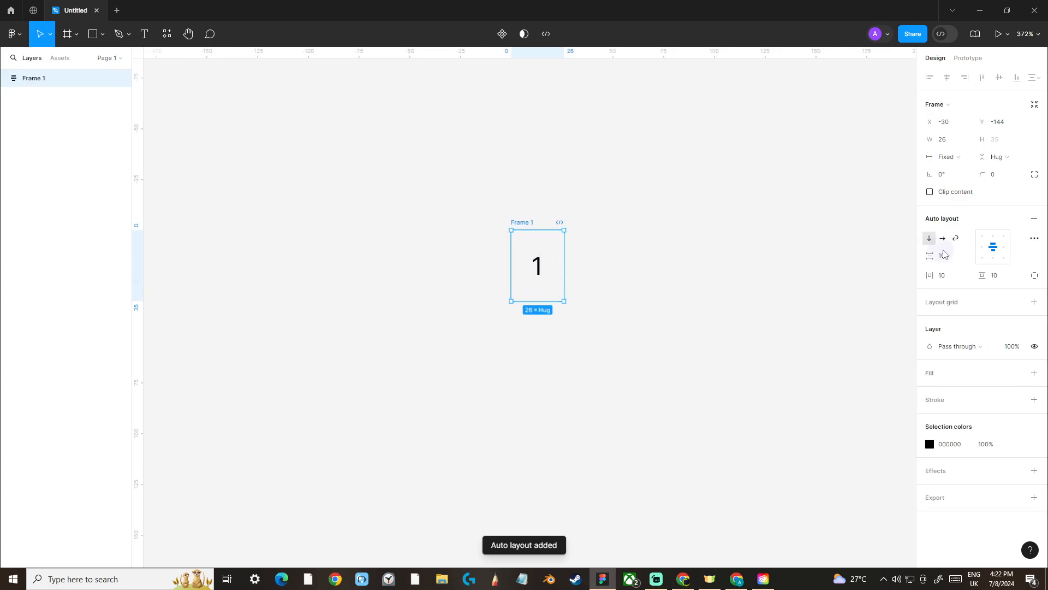
Give the frame around the 1 a fixed height and set its size to 42 by 42.
{"action": "left_click", "coordinate": [1016, 158]}
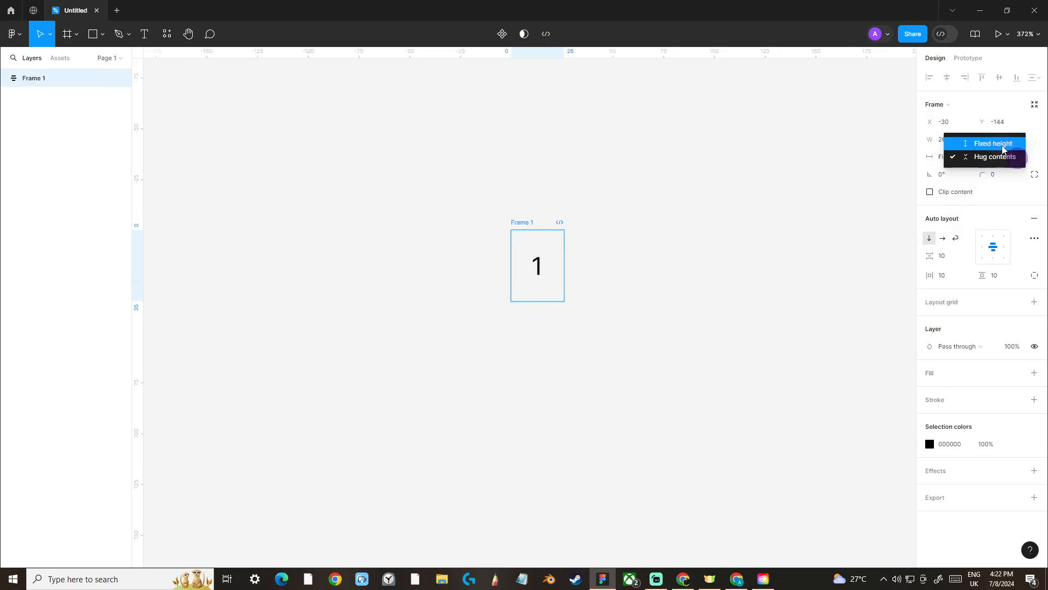
{"action": "left_click", "coordinate": [999, 144]}
{"action": "left_click", "coordinate": [943, 140]}
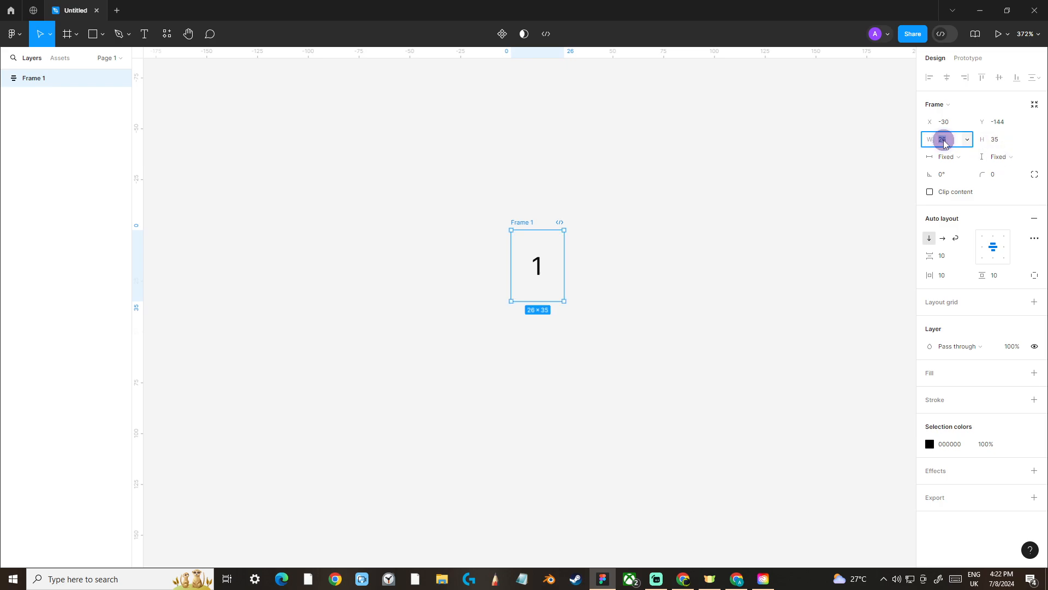
{"action": "type", "text": "42"}
{"action": "key", "text": "Tab"}
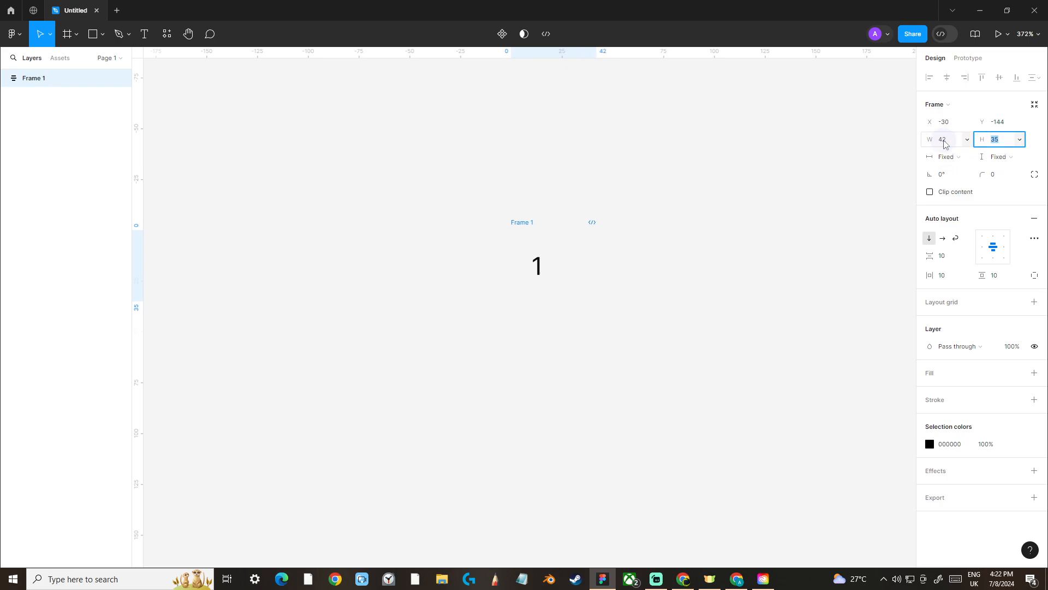
{"action": "type", "text": "42"}
{"action": "key", "text": "Tab"}
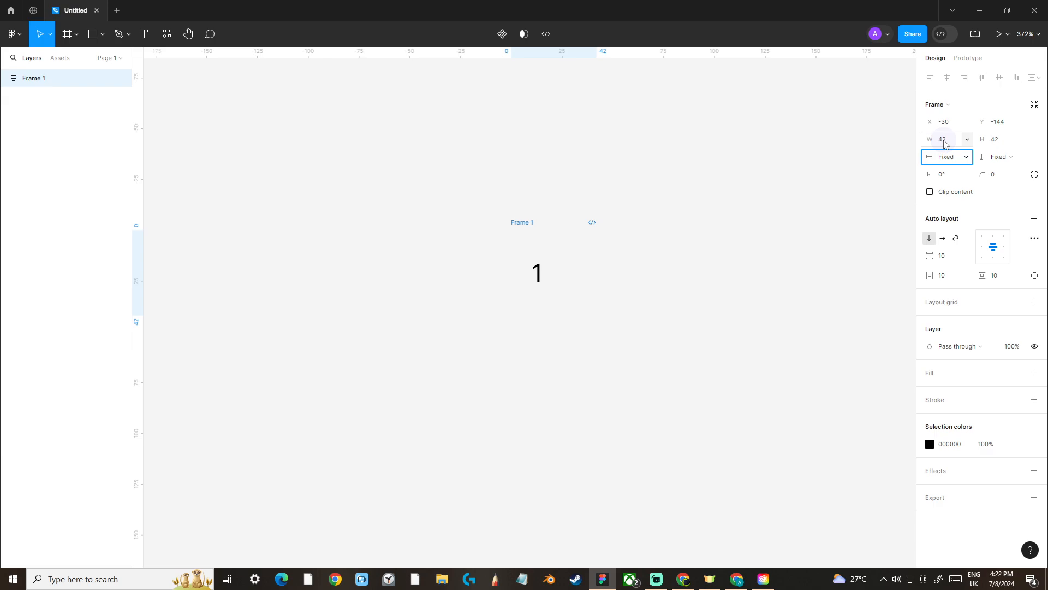
Center-align the text 1 horizontally inside its frame.
{"action": "left_click", "coordinate": [522, 221]}
{"action": "left_click", "coordinate": [544, 227]}
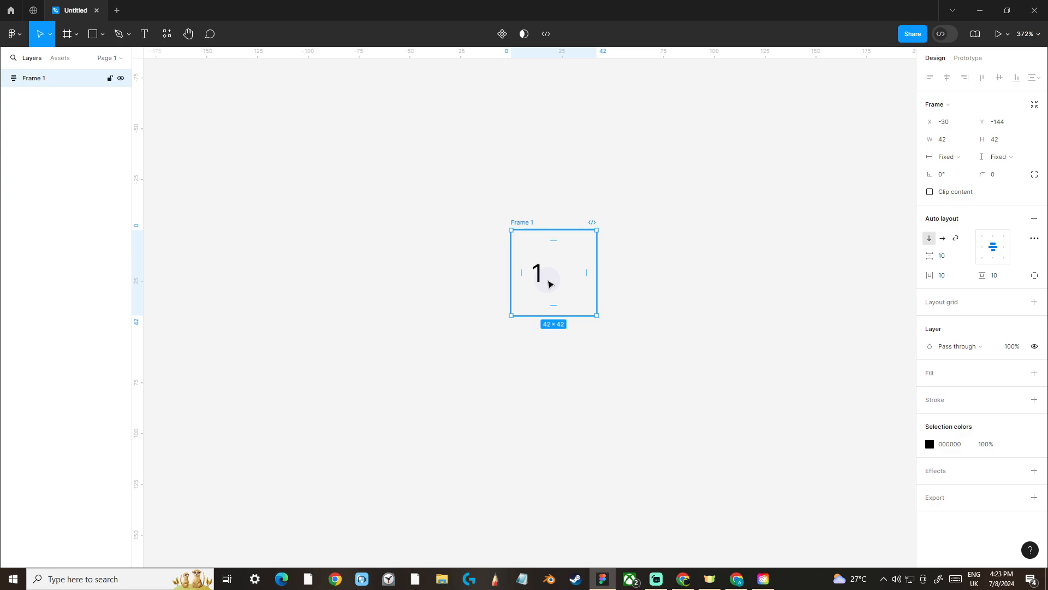
{"action": "left_click", "coordinate": [549, 283]}
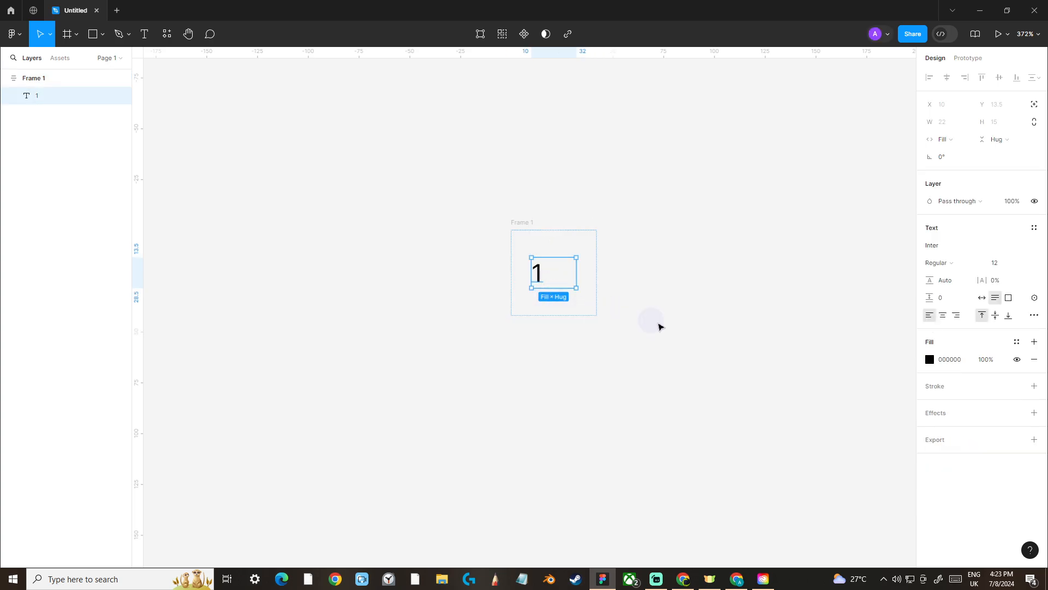
{"action": "left_click", "coordinate": [942, 316]}
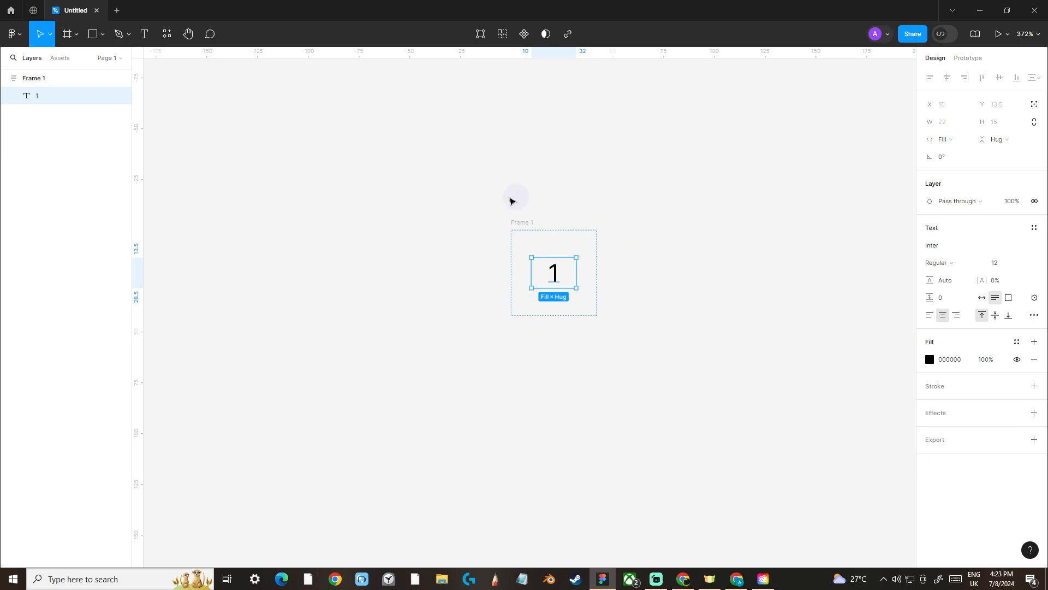
Rename the frame containing the 1 as DateUnit.
{"action": "left_click", "coordinate": [525, 225]}
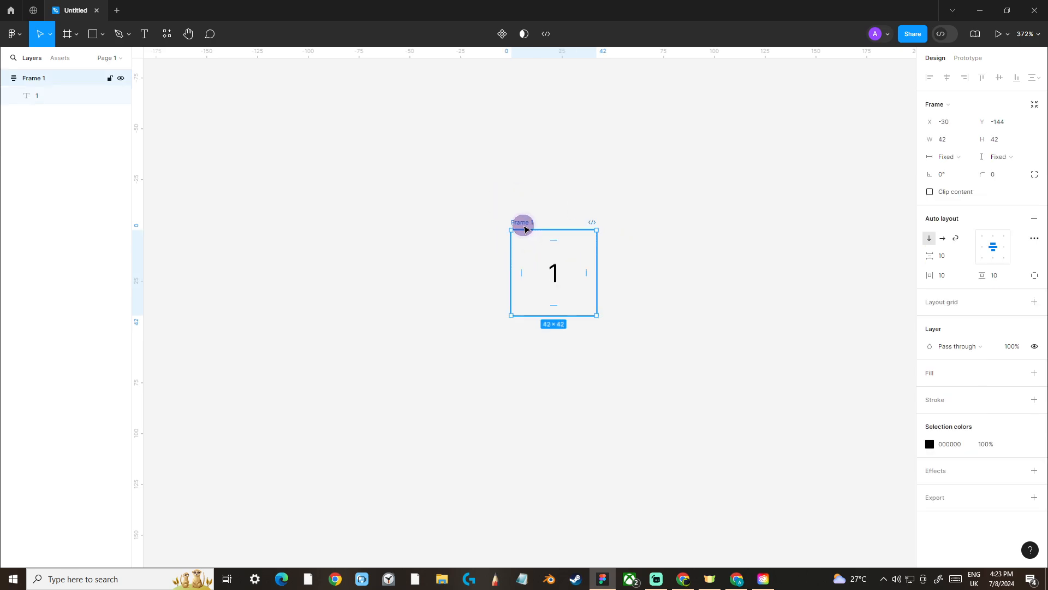
{"action": "double_click", "coordinate": [523, 223]}
{"action": "type", "text": "Date"}
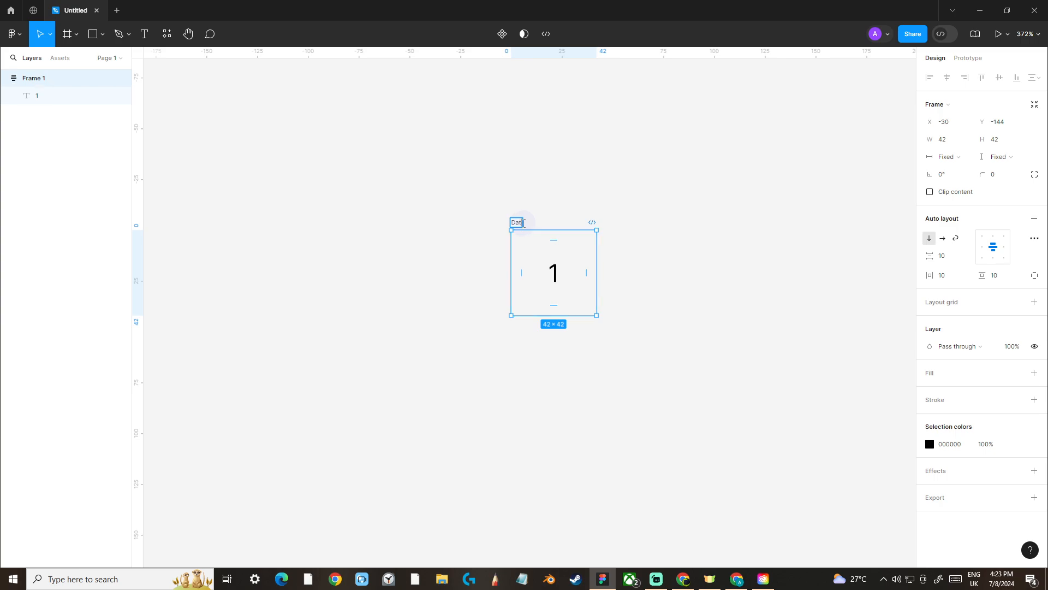
{"action": "type", "text": "Unit"}
{"action": "key", "text": "Return"}
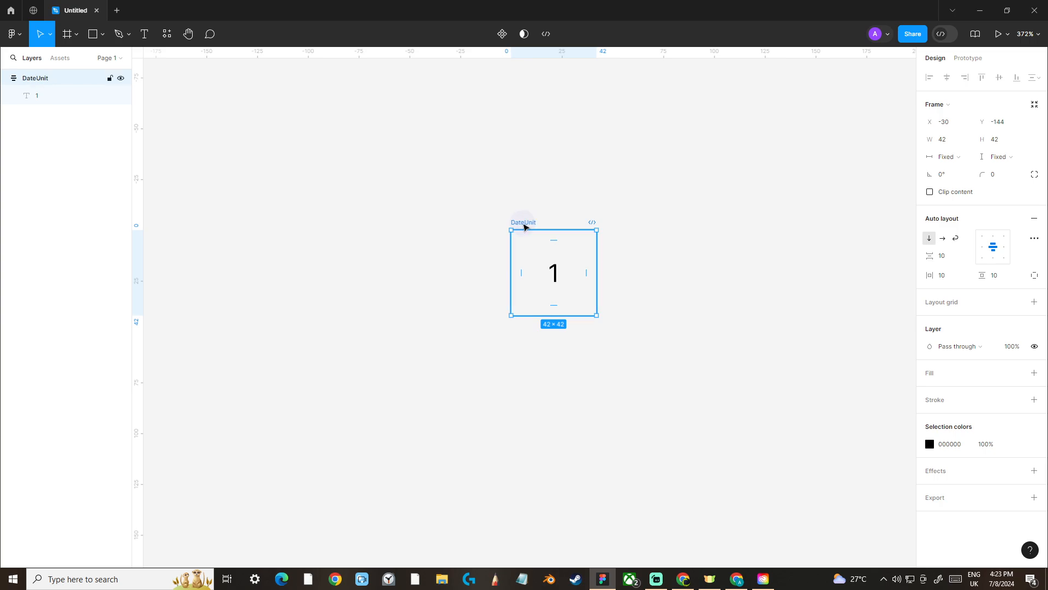
Give DateUnit an FFFFFF fill and convert it to a component set aside toward the upper left of the canvas.
{"action": "left_click", "coordinate": [1034, 373]}
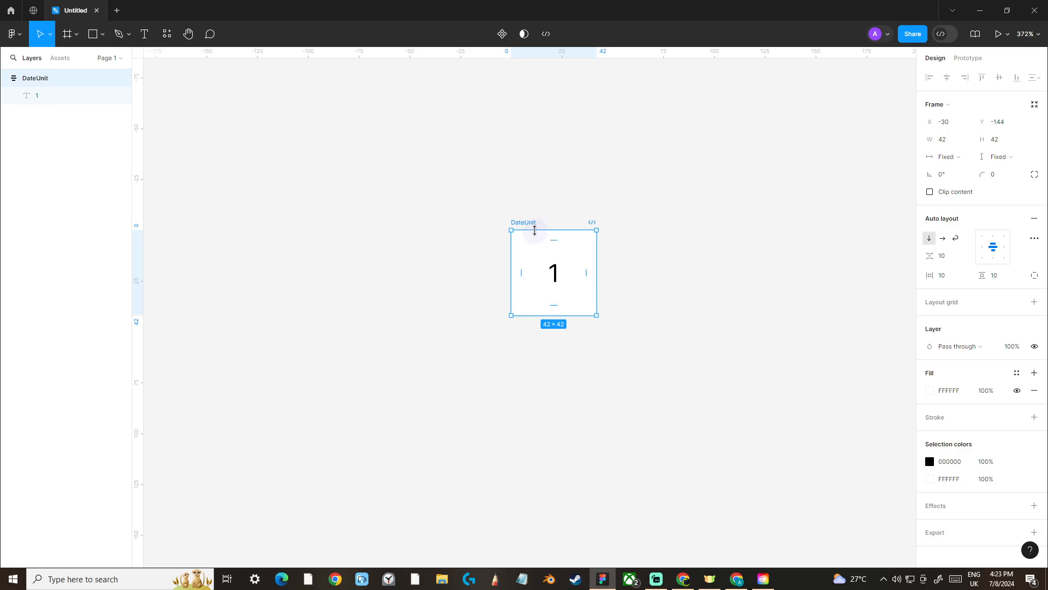
{"action": "key", "text": "ctrl+alt+k"}
{"action": "left_click_drag", "start_coordinate": [529, 223], "coordinate": [311, 145]}
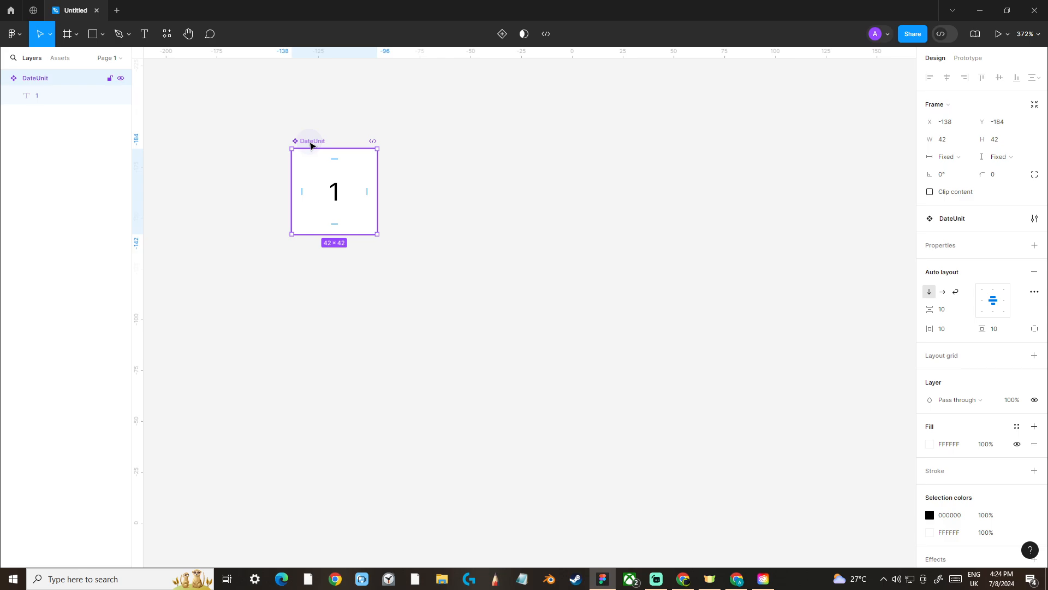
Place two DateUnit instances edge to edge in a row, below and to the right of the main component.
{"action": "left_click_drag", "start_coordinate": [311, 145], "coordinate": [533, 260]}
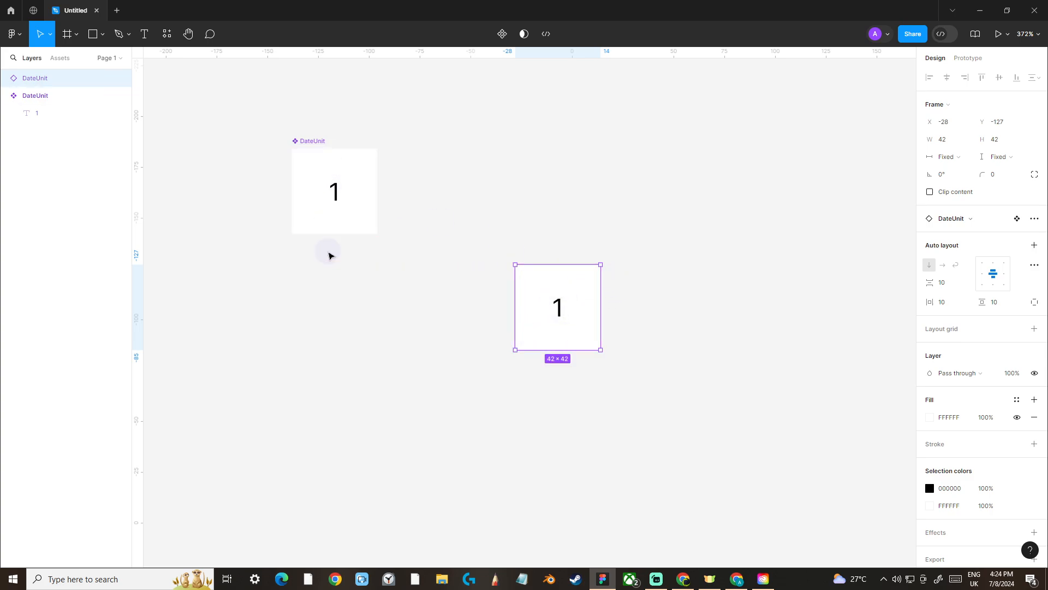
{"action": "left_click", "coordinate": [557, 274]}
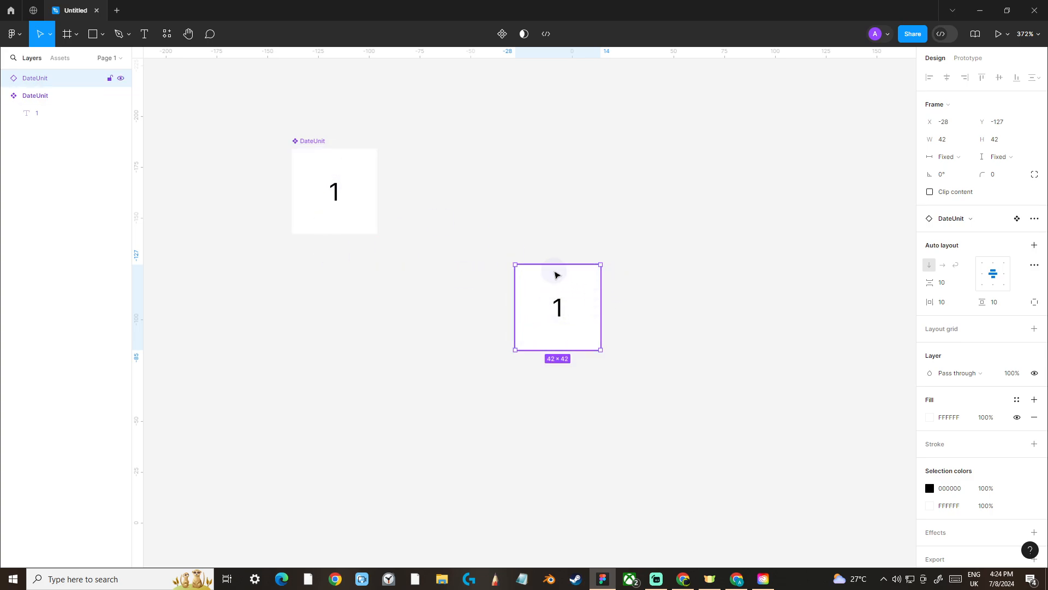
{"action": "left_click_drag", "start_coordinate": [552, 283], "coordinate": [639, 291]}
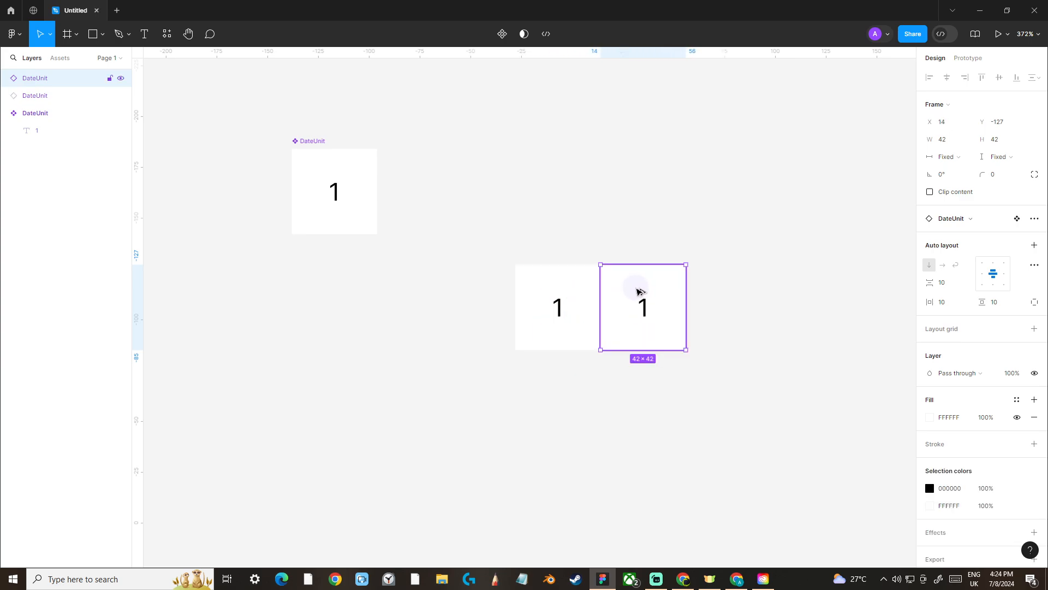
Wrap the two DateUnit instances in a horizontal auto layout frame and rename it DateRow.
{"action": "left_click", "coordinate": [541, 224]}
{"action": "left_click_drag", "start_coordinate": [498, 220], "coordinate": [736, 425]}
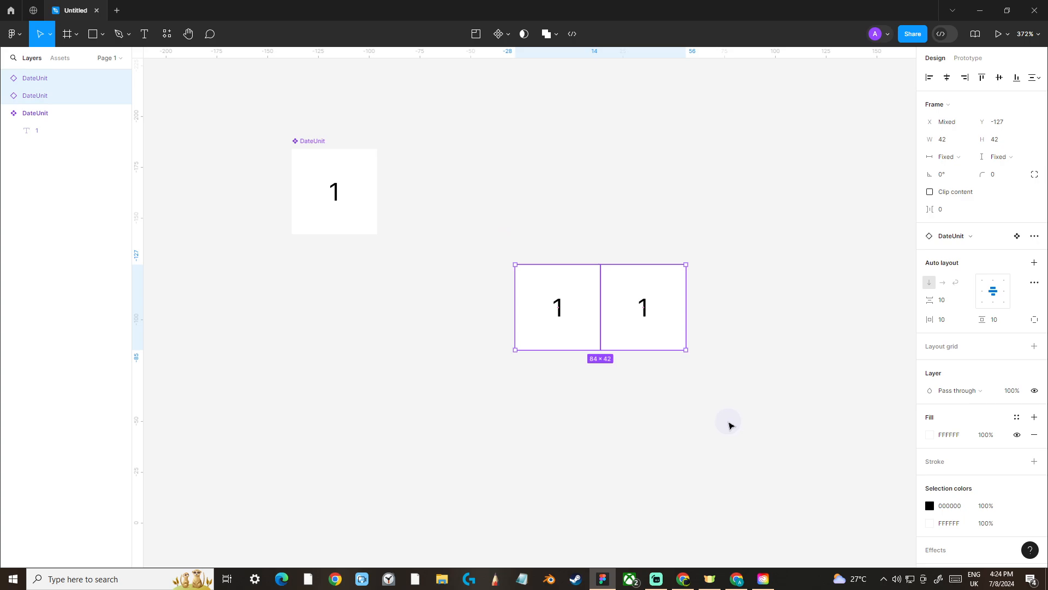
{"action": "key", "text": "shift+a"}
{"action": "double_click", "coordinate": [528, 255]}
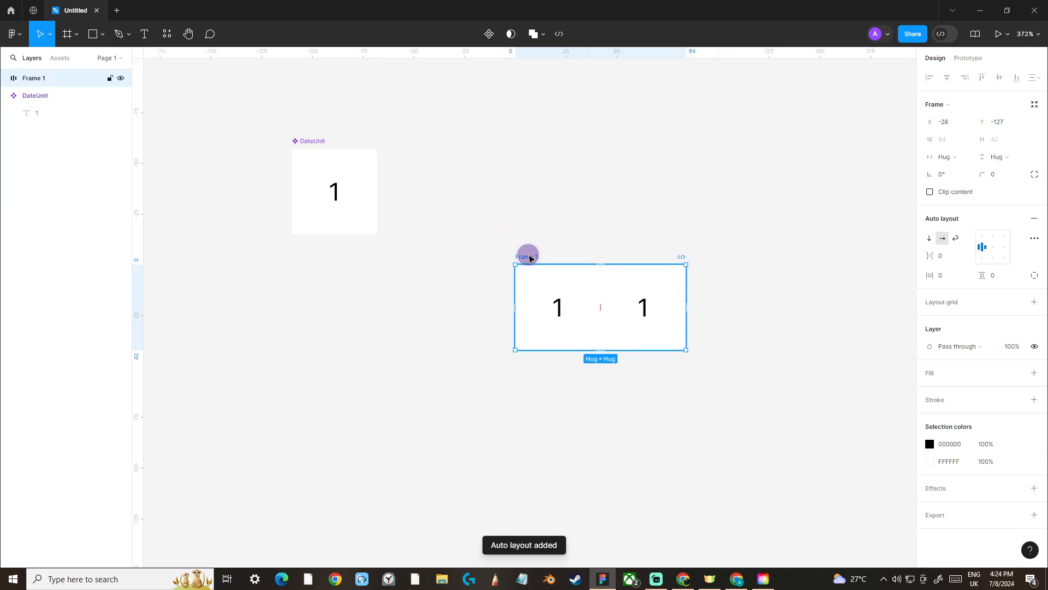
{"action": "type", "text": "Date"}
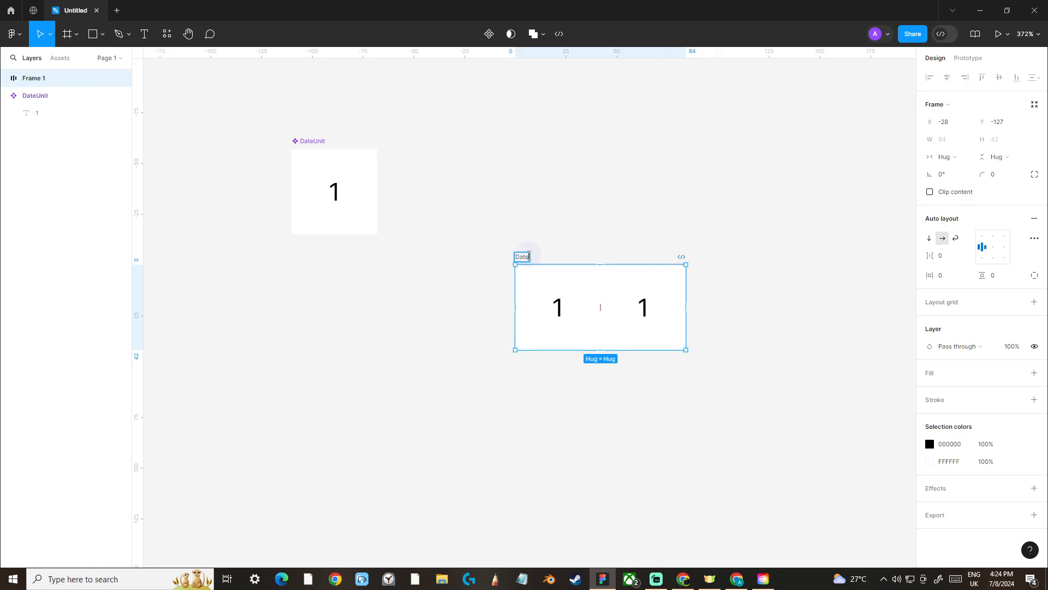
{"action": "type", "text": "sow"}
{"action": "key", "text": "Return"}
{"action": "left_click", "coordinate": [528, 256]}
Duplicate the last DateUnit instance within DateRow until the row holds seven units.
{"action": "left_click_drag", "start_coordinate": [650, 220], "coordinate": [595, 185]}
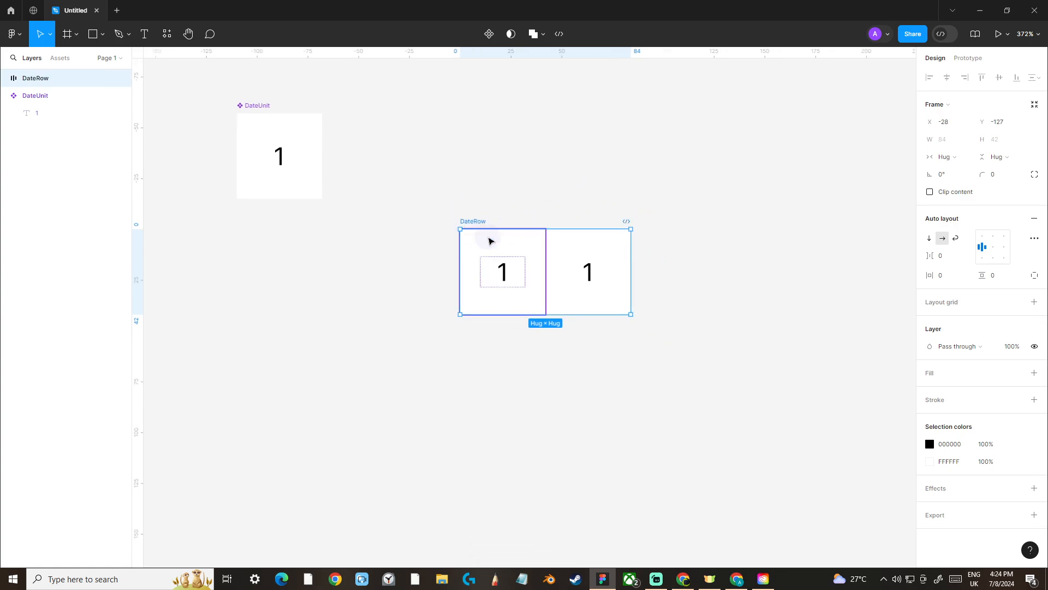
{"action": "left_click", "coordinate": [575, 256]}
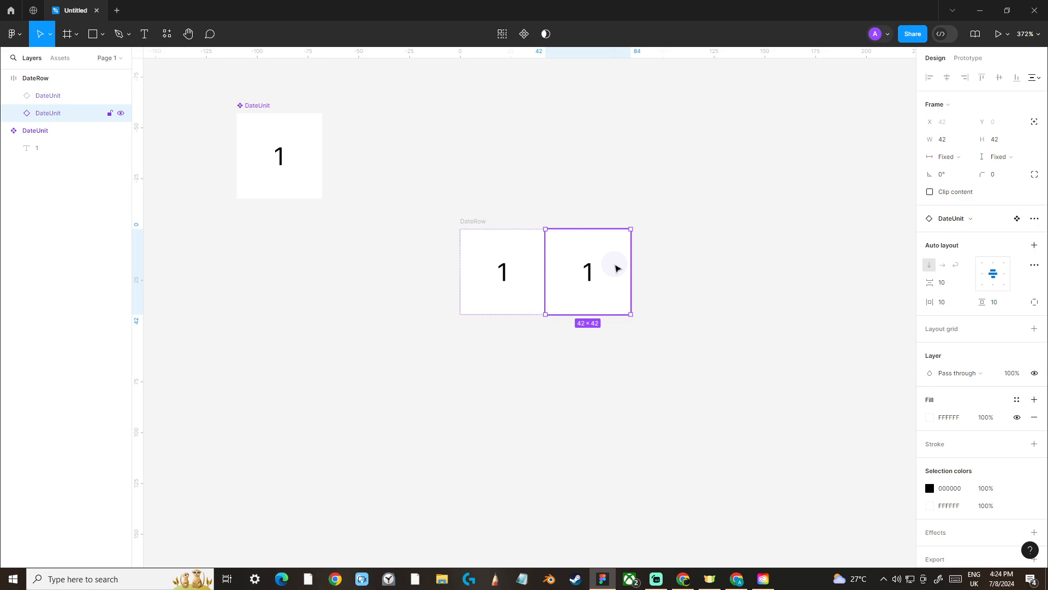
{"action": "key", "text": "ctrl+d"}
{"action": "scroll", "coordinate": [617, 268], "scroll_direction": "down", "scroll_amount": 3}
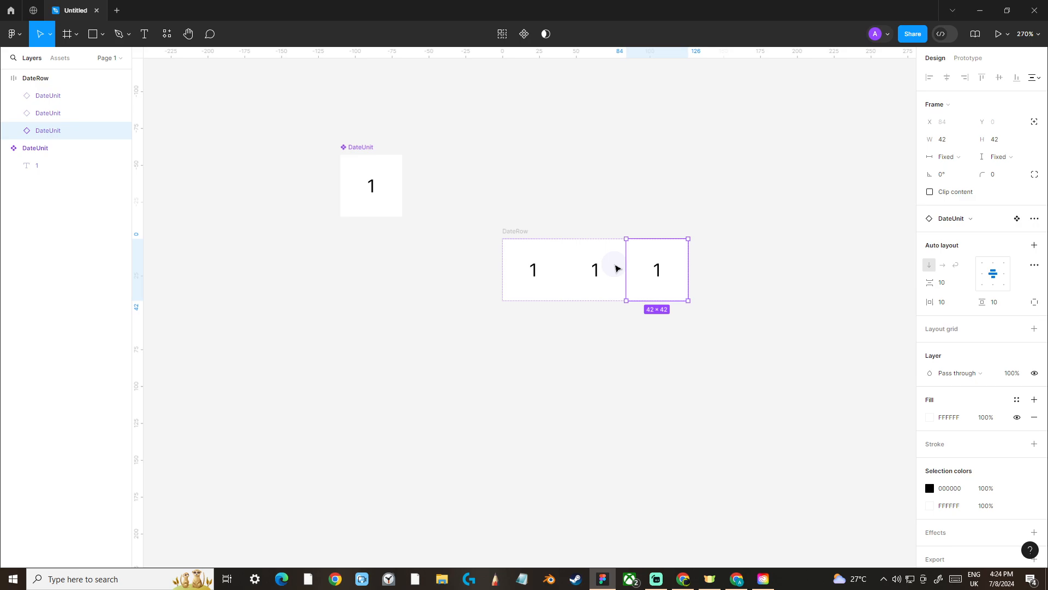
{"action": "key", "text": "ctrl+d"}
{"action": "key", "text": "ctrl+d"}
{"action": "key", "text": "ctrl+d"}
{"action": "key", "text": "ctrl+d"}
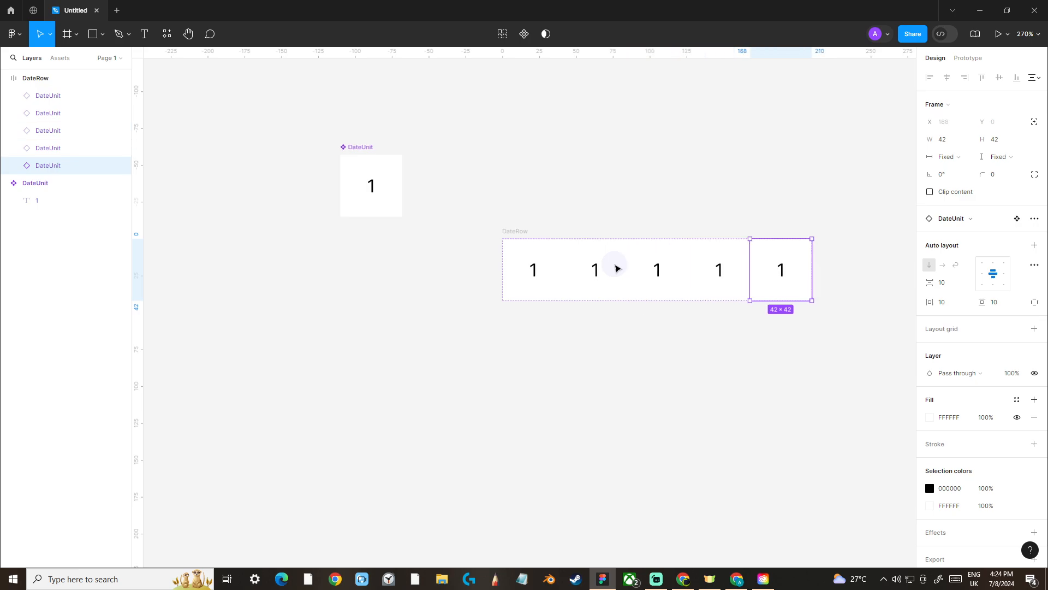
{"action": "left_click_drag", "start_coordinate": [584, 194], "coordinate": [491, 187]}
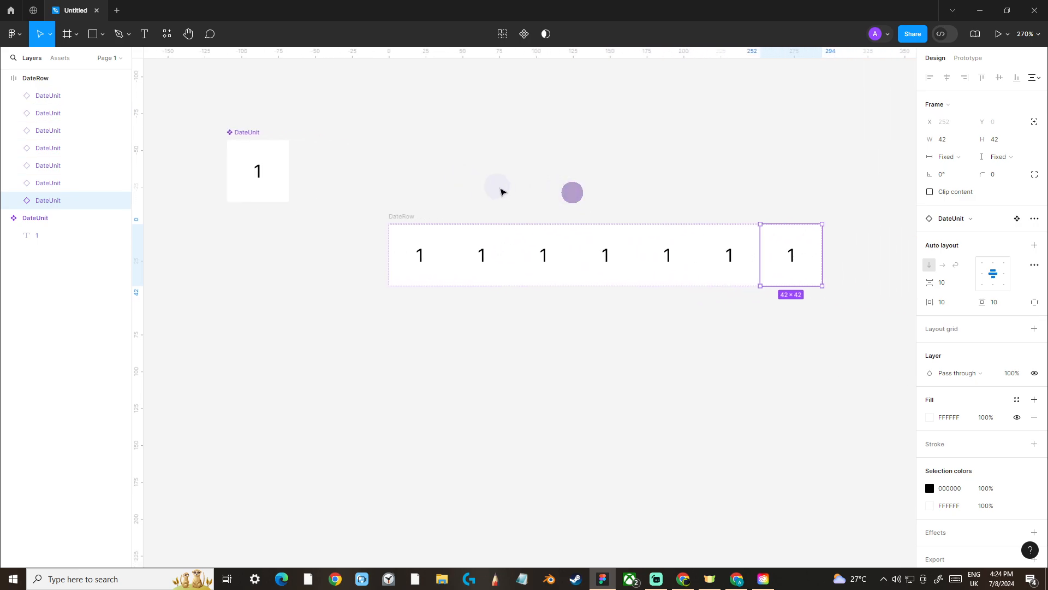
Copy DateRow directly beneath itself and wrap both rows in a vertical auto layout frame with 0 spacing.
{"action": "left_click", "coordinate": [504, 188]}
{"action": "left_click_drag", "start_coordinate": [381, 184], "coordinate": [841, 310]}
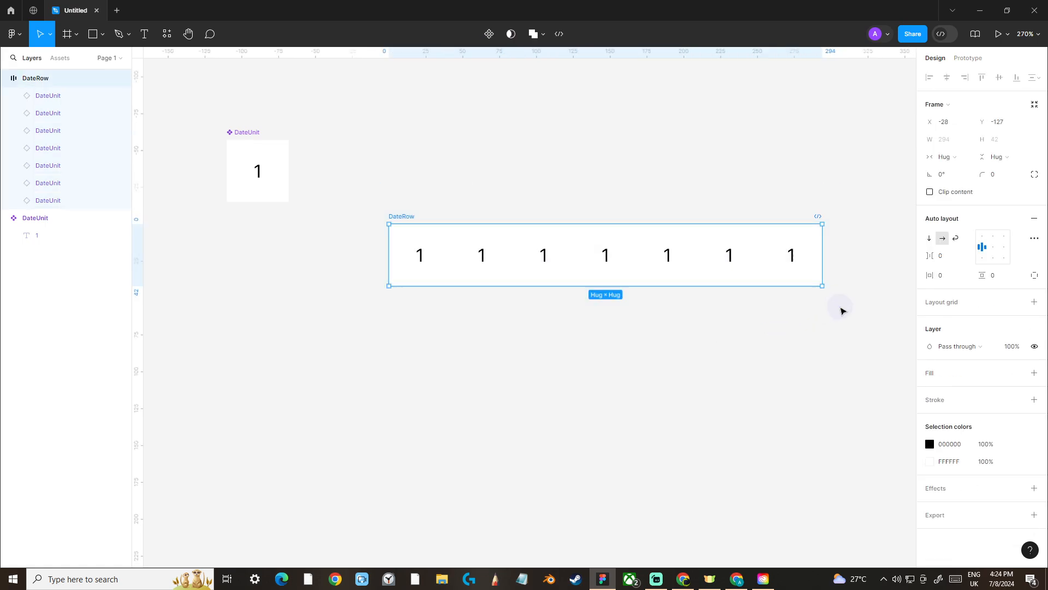
{"action": "left_click", "coordinate": [409, 195]}
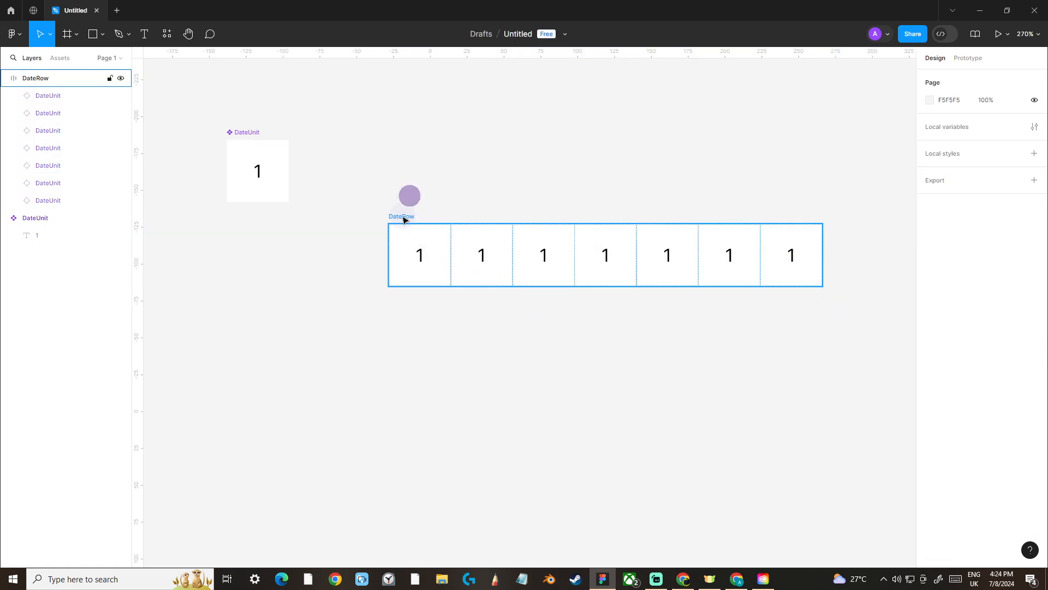
{"action": "left_click", "coordinate": [405, 219]}
{"action": "left_click_drag", "start_coordinate": [404, 219], "coordinate": [403, 281]}
{"action": "left_click_drag", "start_coordinate": [345, 182], "coordinate": [847, 404]}
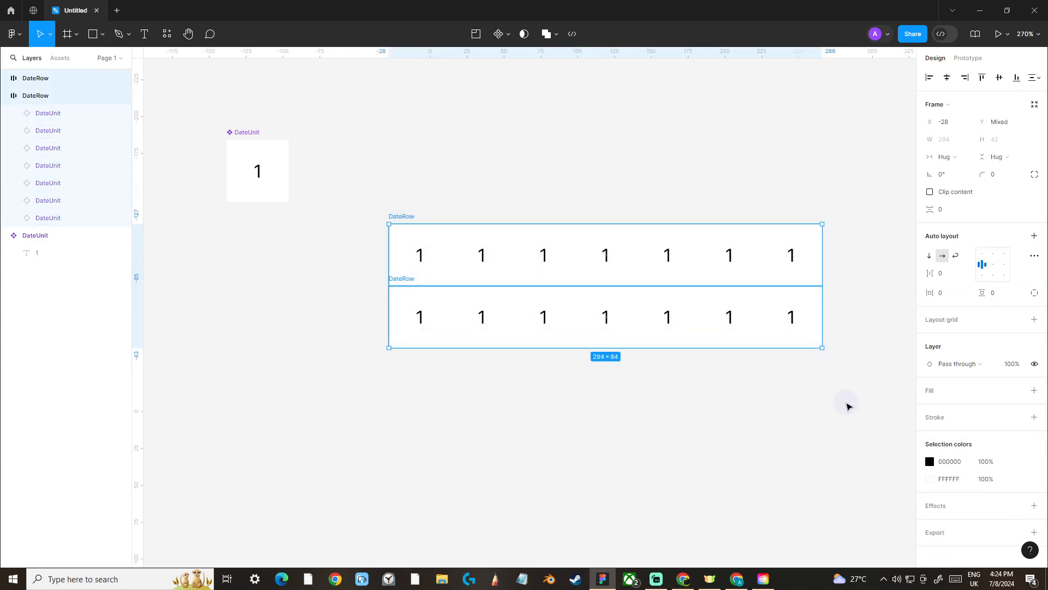
{"action": "key", "text": "shift+a"}
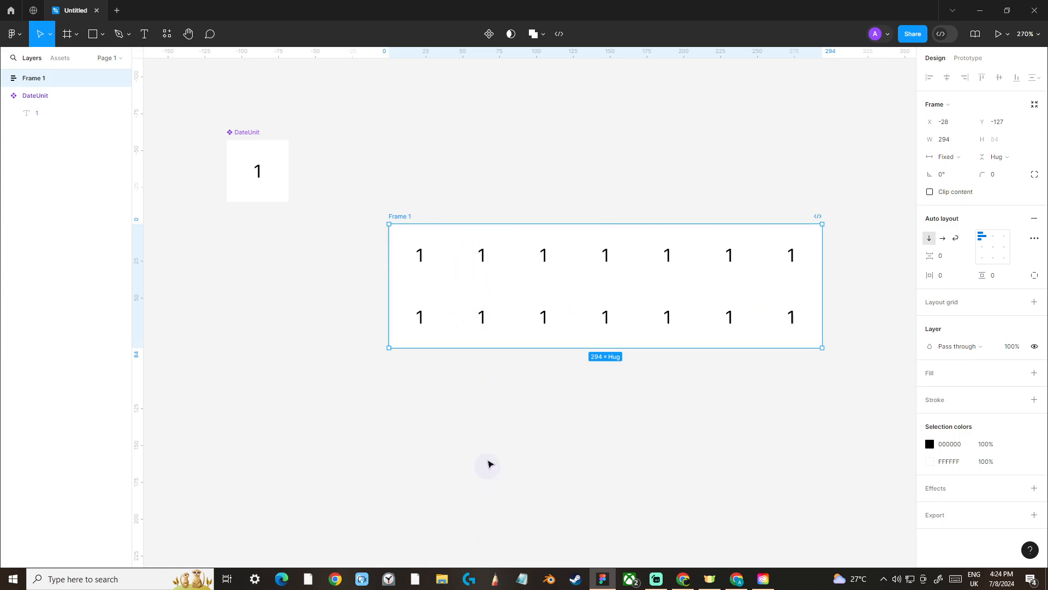
Duplicate the lowest DateRow inside the vertical frame until there are five rows.
{"action": "left_click", "coordinate": [487, 311]}
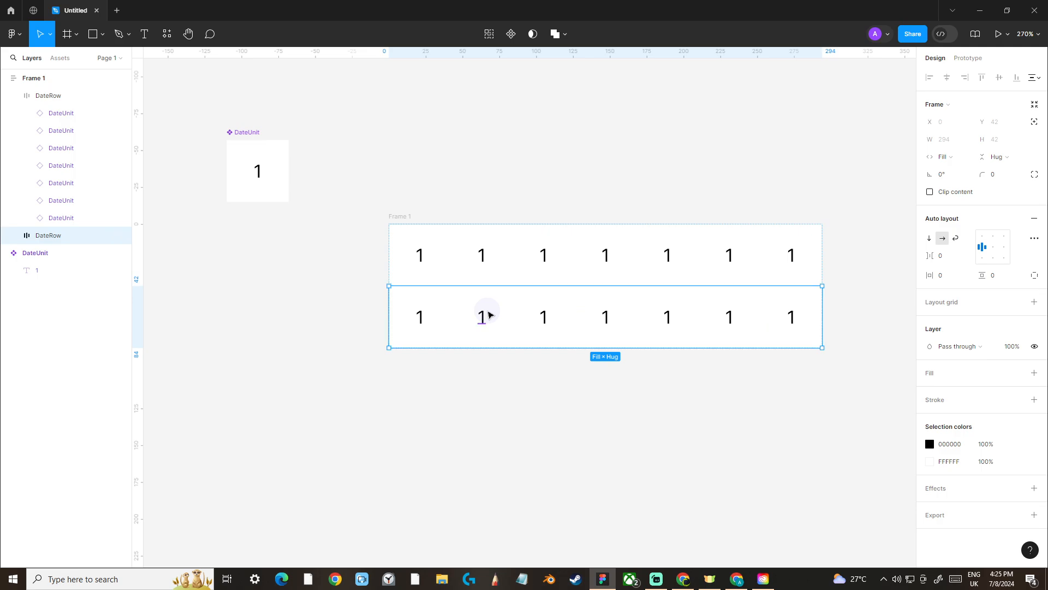
{"action": "key", "text": "ctrl+d"}
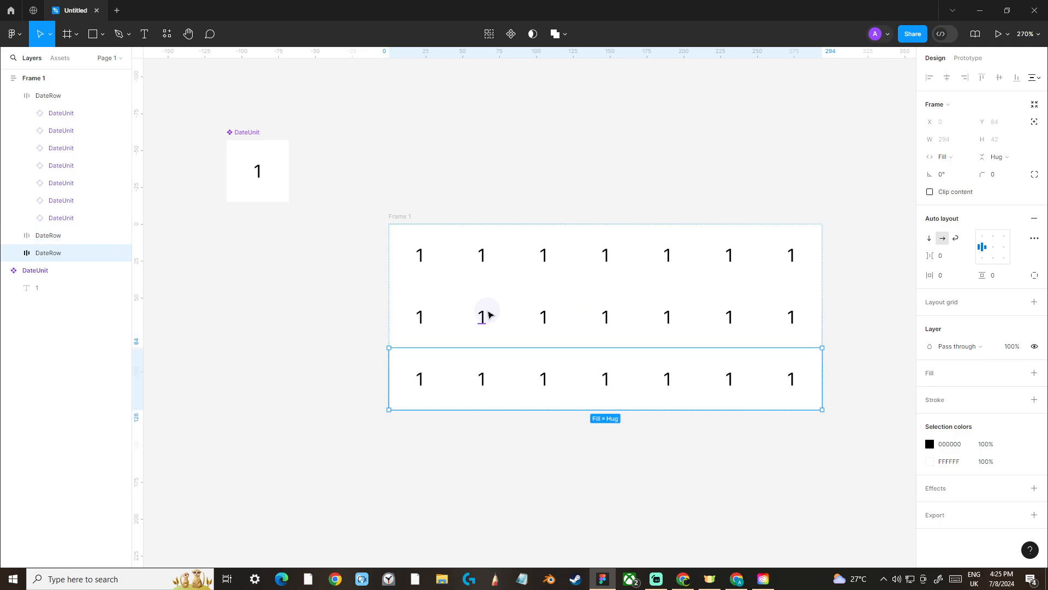
{"action": "scroll", "coordinate": [550, 306], "scroll_direction": "down", "scroll_amount": 5}
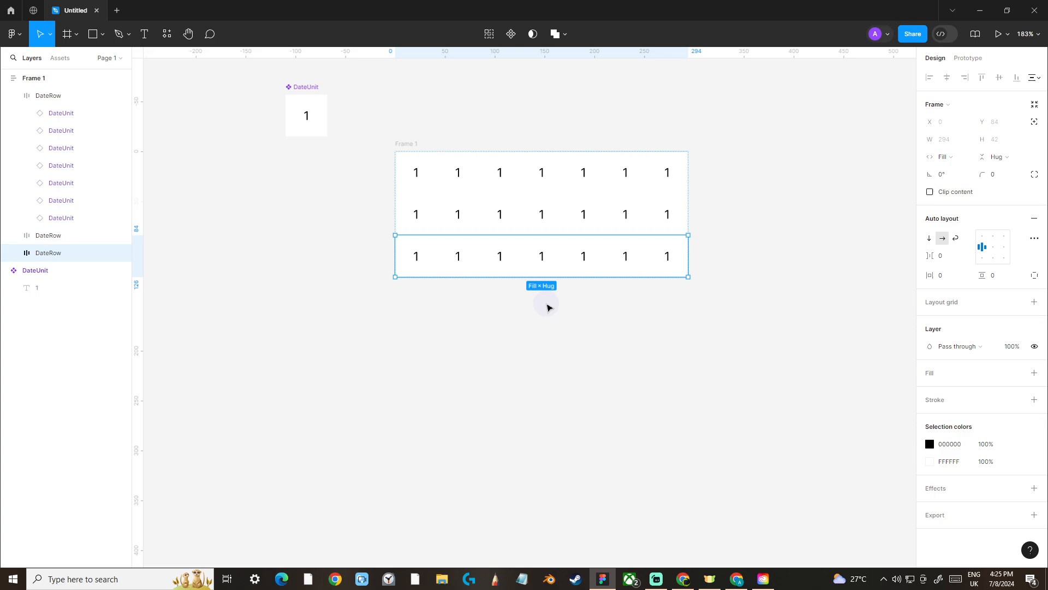
{"action": "key", "text": "ctrl+d"}
{"action": "key", "text": "ctrl+d"}
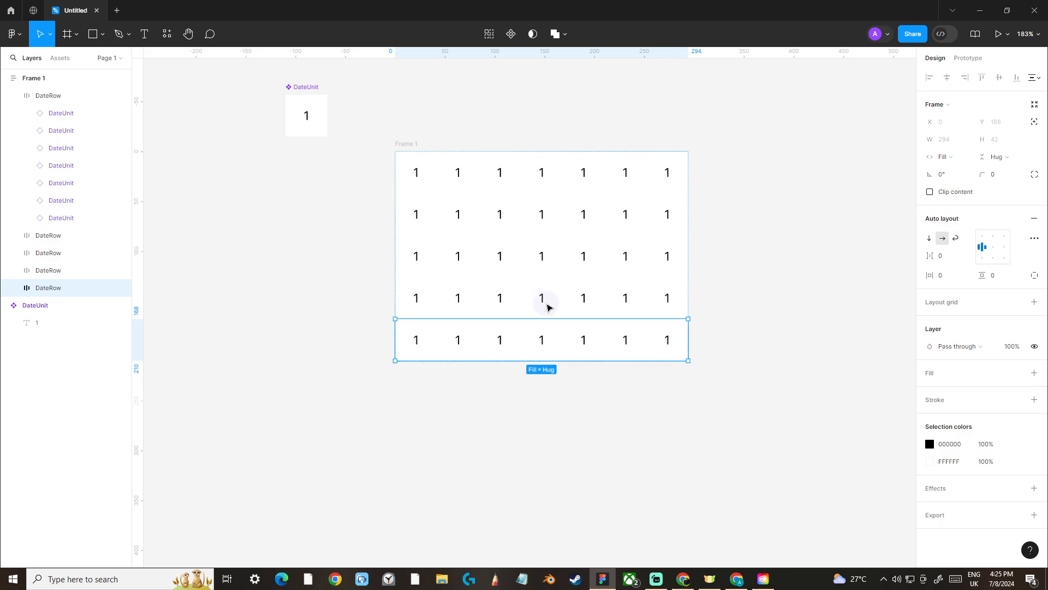
Duplicate the lowest DateRow twice so the vertical frame holds seven rows.
{"action": "key", "text": "ctrl+d"}
{"action": "key", "text": "ctrl+d"}
{"action": "left_click", "coordinate": [750, 250]}
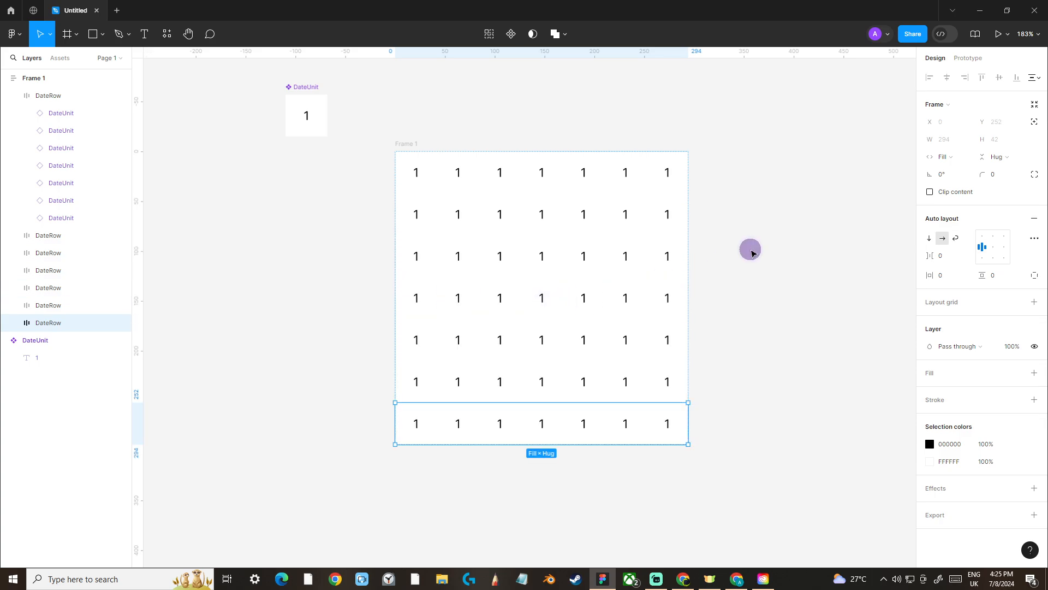
{"action": "left_click_drag", "start_coordinate": [724, 121], "coordinate": [390, 450]}
{"action": "left_click", "coordinate": [813, 230]}
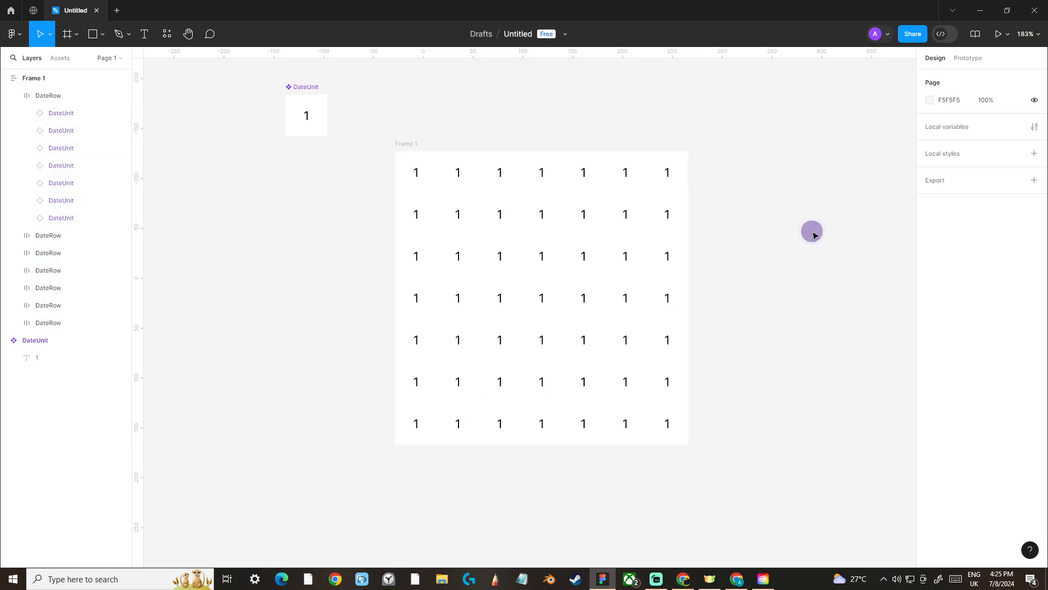
Add a second variant to the DateUnit main component.
{"action": "left_click", "coordinate": [642, 230]}
{"action": "left_click", "coordinate": [711, 136]}
{"action": "left_click_drag", "start_coordinate": [483, 130], "coordinate": [472, 156]}
{"action": "scroll", "coordinate": [411, 203], "scroll_direction": "up", "scroll_amount": 1}
{"action": "scroll", "coordinate": [412, 203], "scroll_direction": "down", "scroll_amount": 2}
{"action": "left_click", "coordinate": [311, 129]}
{"action": "scroll", "coordinate": [322, 193], "scroll_direction": "up", "scroll_amount": 2}
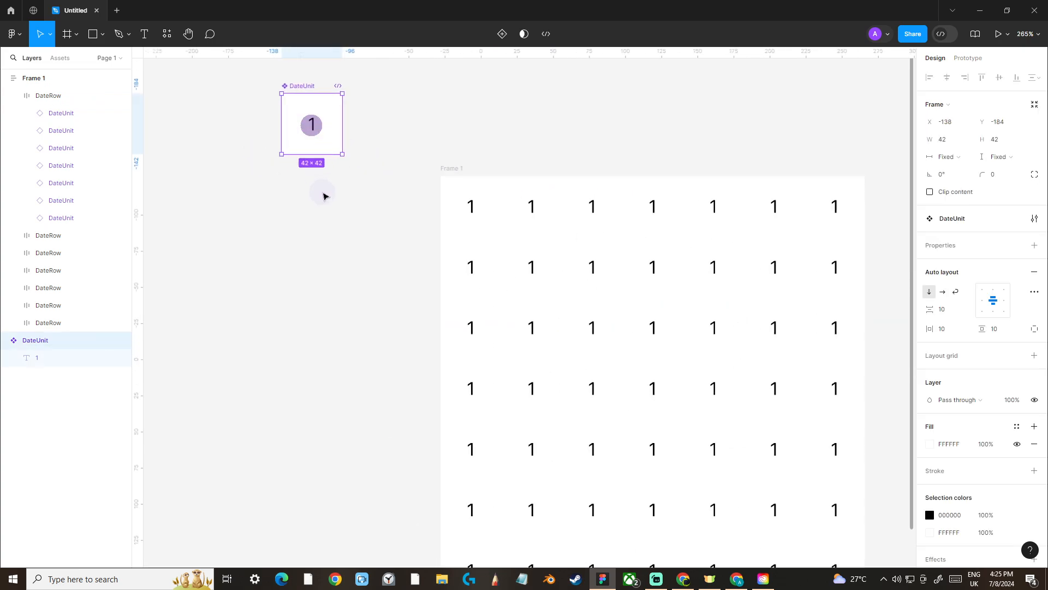
{"action": "left_click_drag", "start_coordinate": [319, 190], "coordinate": [360, 290]}
{"action": "scroll", "coordinate": [326, 202], "scroll_direction": "up", "scroll_amount": 1}
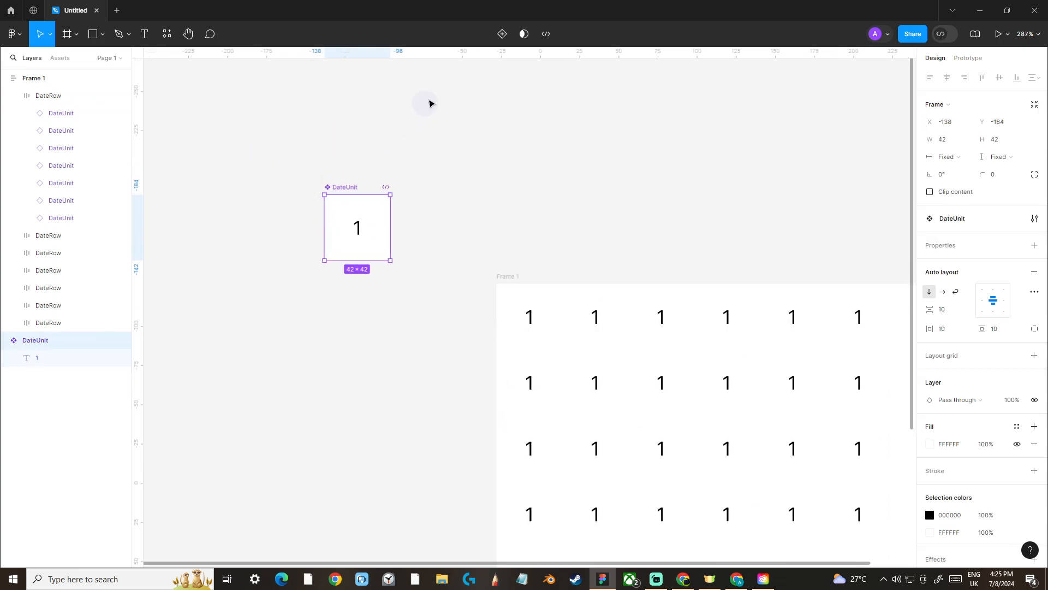
{"action": "left_click", "coordinate": [502, 34]}
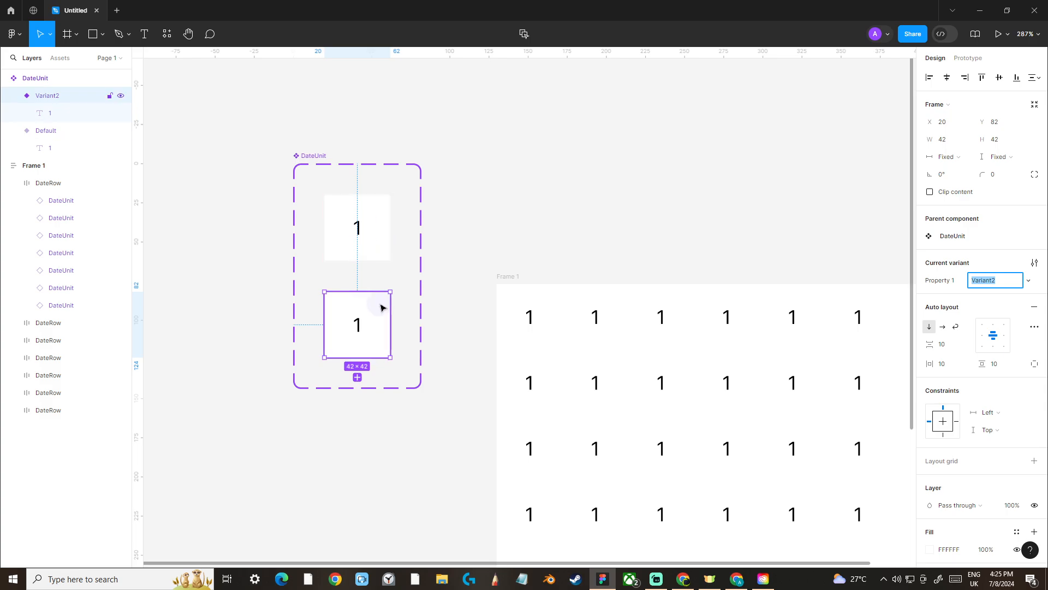
Name the new DateUnit variant Inactive.
{"action": "scroll", "coordinate": [381, 307], "scroll_direction": "down", "scroll_amount": 1}
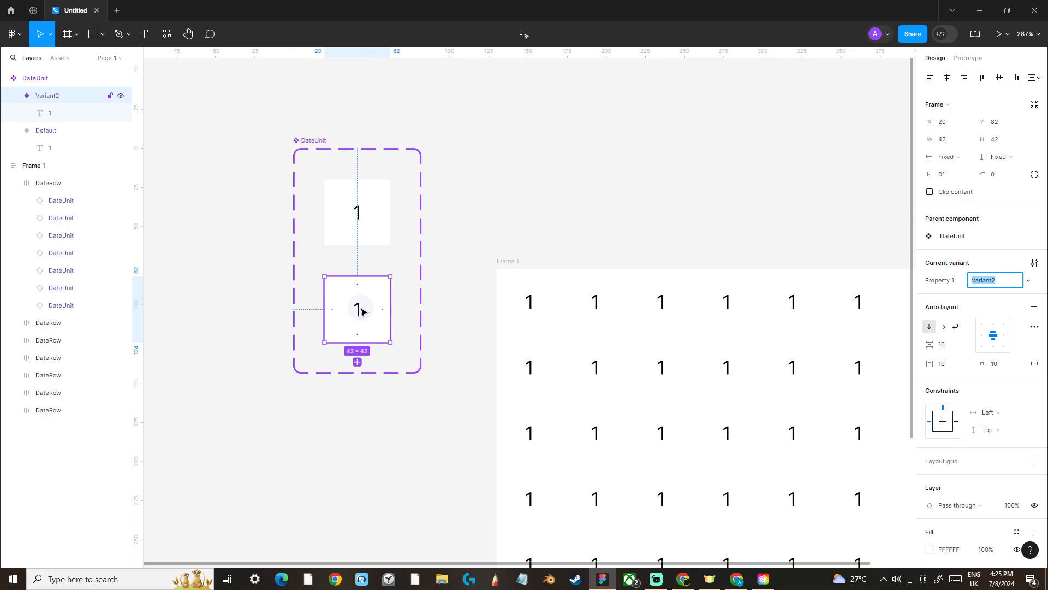
{"action": "scroll", "coordinate": [362, 311], "scroll_direction": "down", "scroll_amount": 1}
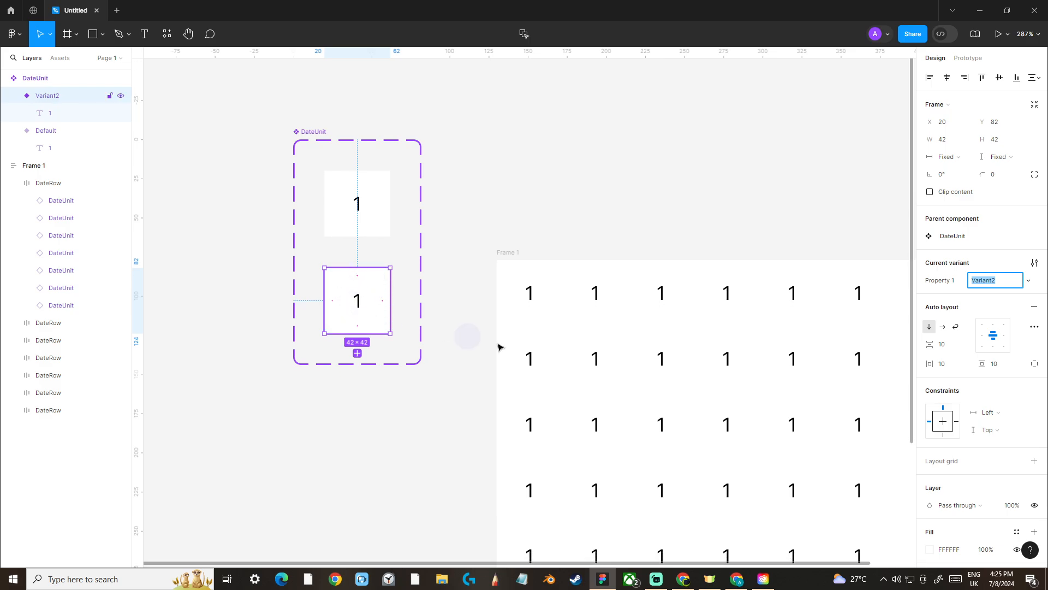
{"action": "type", "text": "Inacv"}
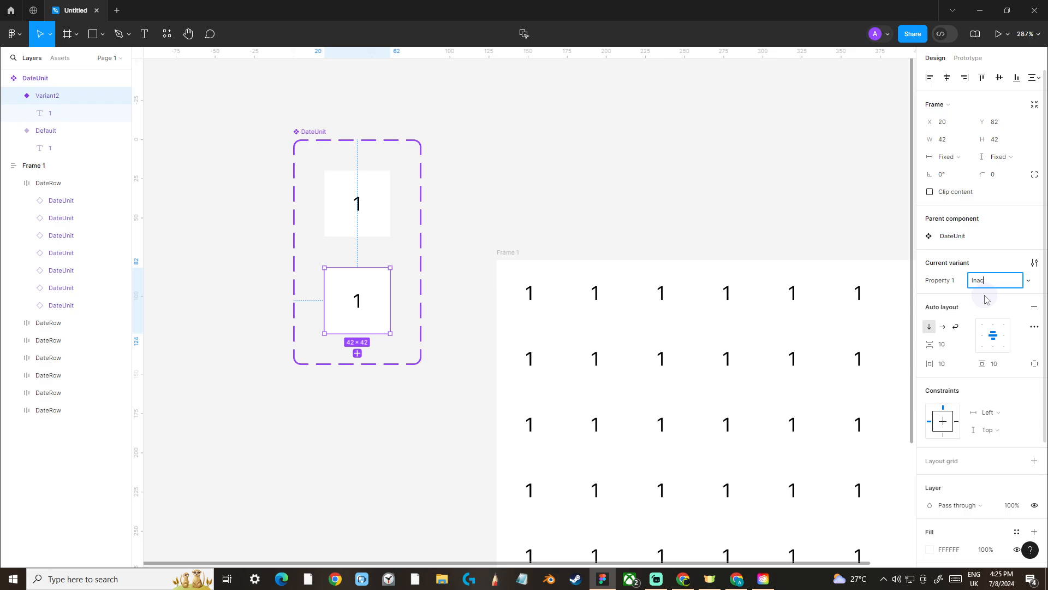
{"action": "key", "text": "Return"}
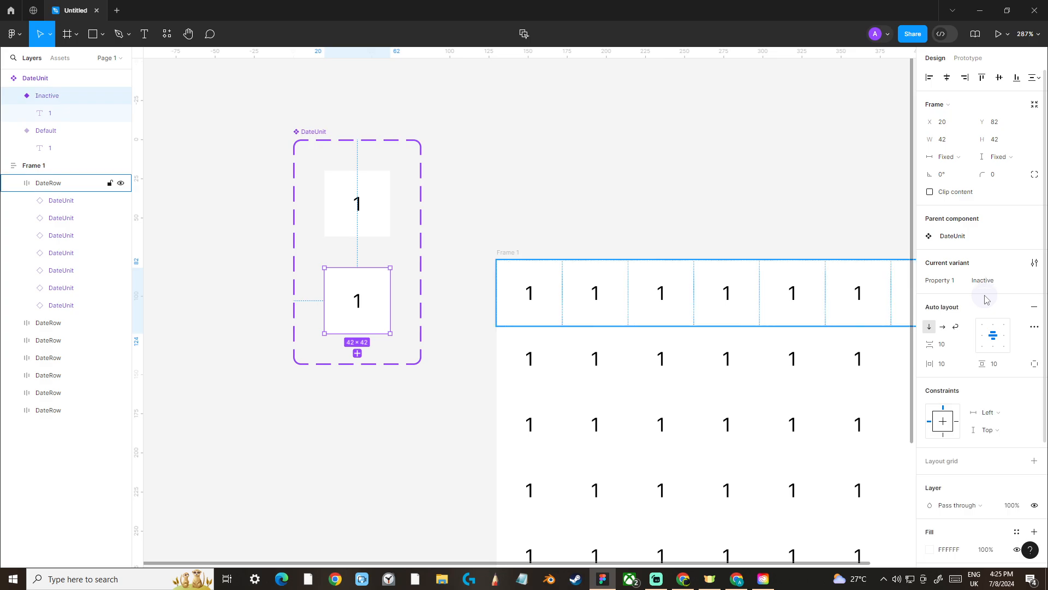
Rename the variant property of the DateUnit component set as DateUnit.
{"action": "left_click", "coordinate": [367, 218]}
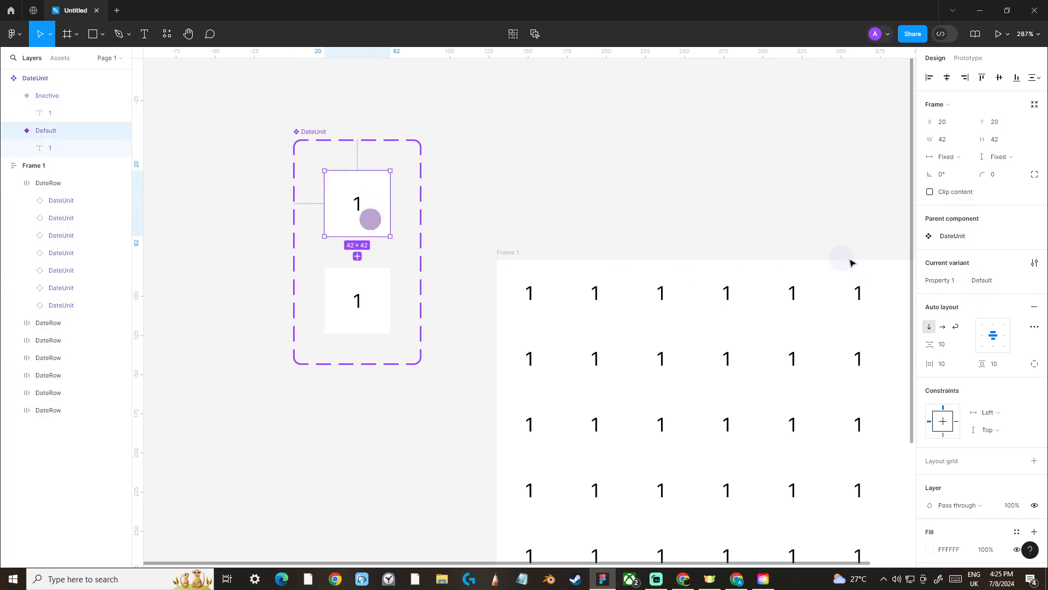
{"action": "double_click", "coordinate": [940, 283]}
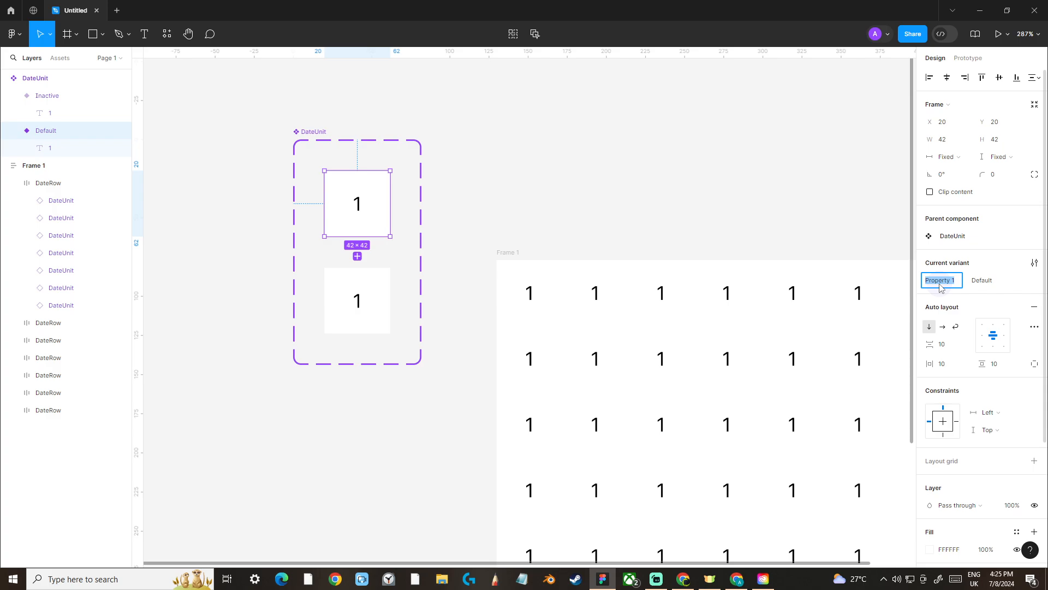
{"action": "type", "text": "DateUnit"}
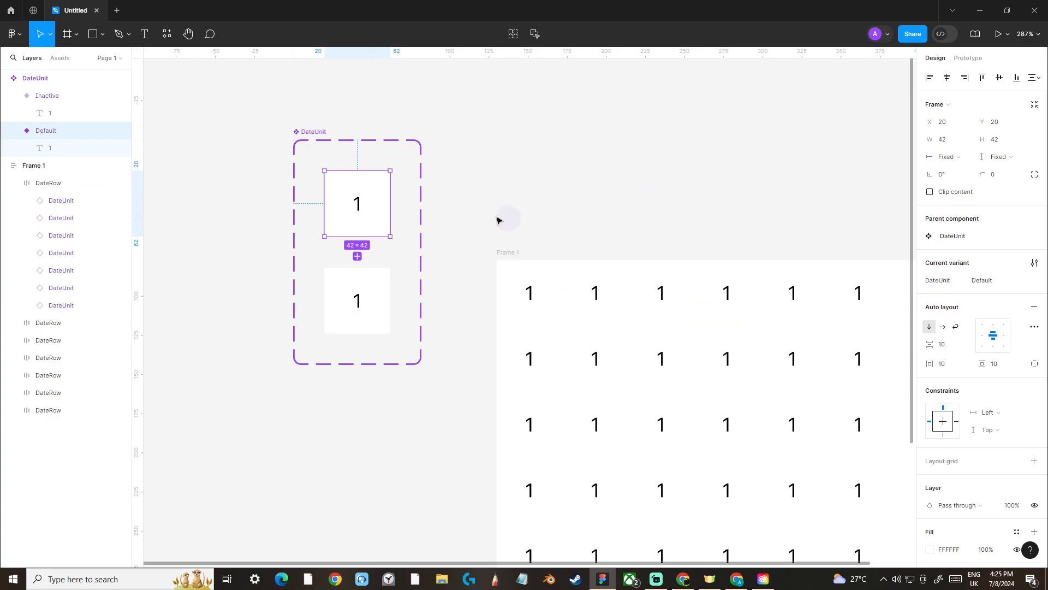
Rename the upper DateUnit variant as Active.
{"action": "left_click", "coordinate": [357, 322]}
{"action": "left_click", "coordinate": [370, 213]}
{"action": "left_click", "coordinate": [363, 312]}
{"action": "left_click", "coordinate": [365, 216]}
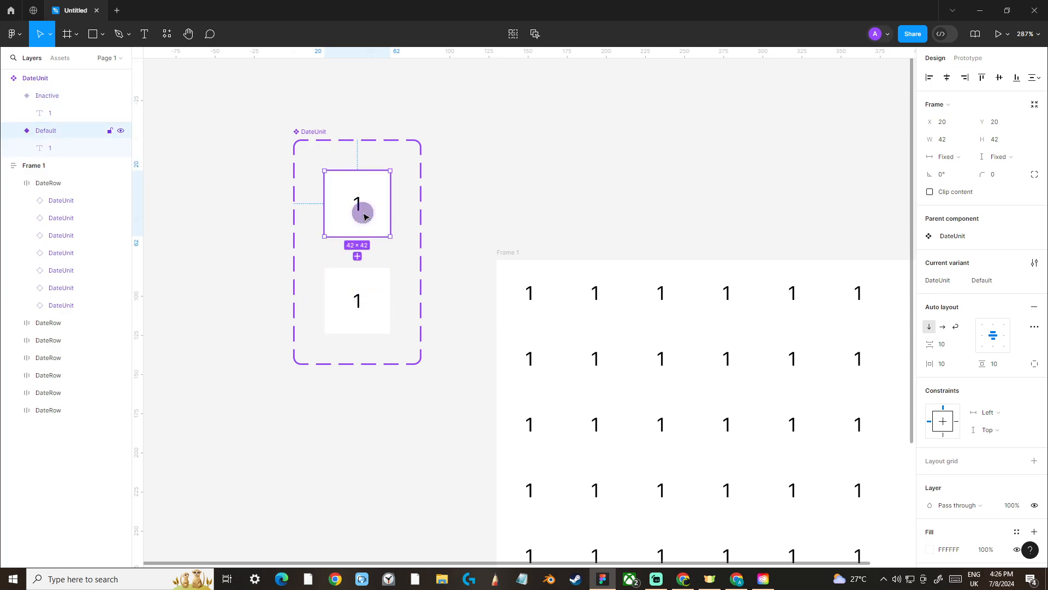
{"action": "left_click", "coordinate": [368, 271]}
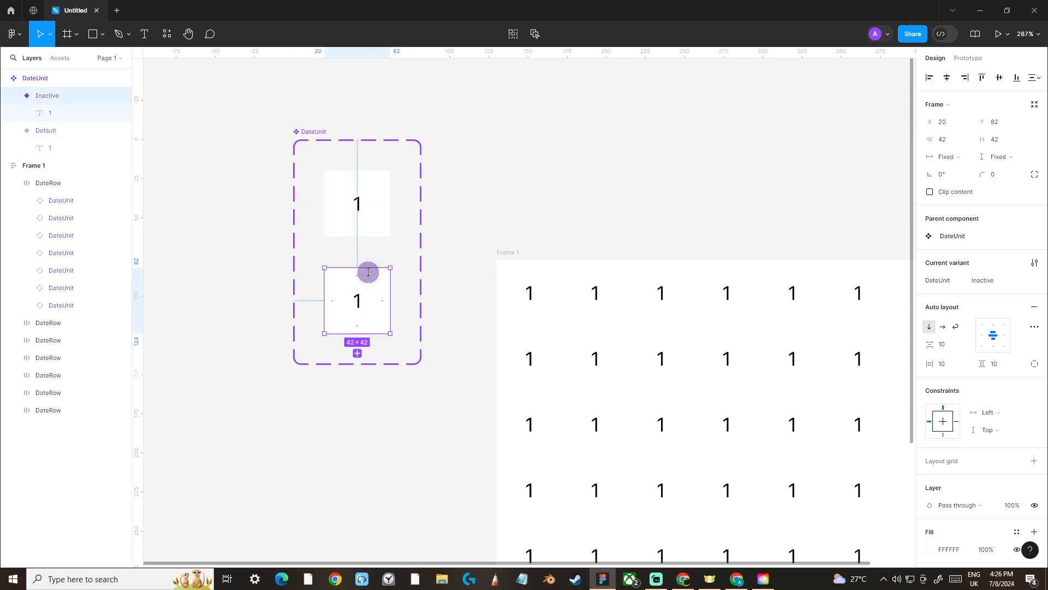
{"action": "left_click", "coordinate": [375, 207]}
{"action": "left_click", "coordinate": [975, 281]}
{"action": "type", "text": "Active"}
{"action": "key", "text": "Return"}
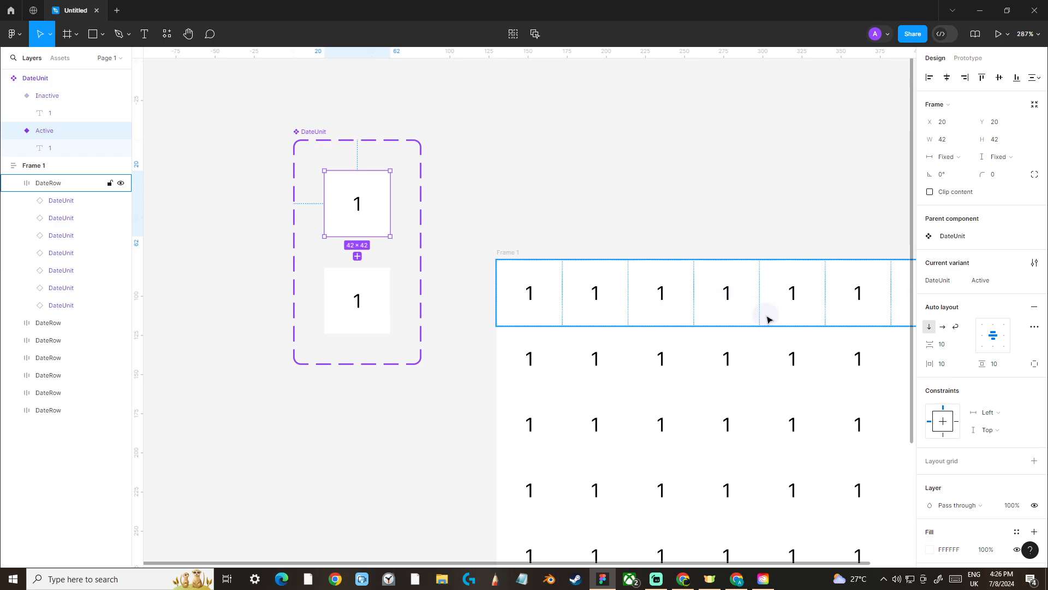
{"action": "left_click", "coordinate": [386, 223]}
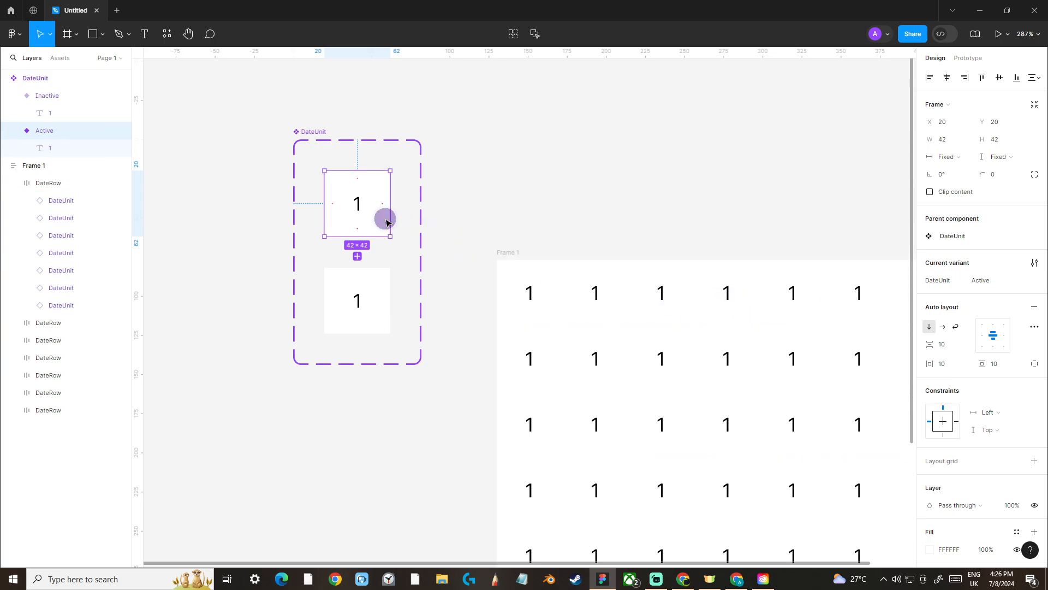
{"action": "left_click", "coordinate": [375, 279]}
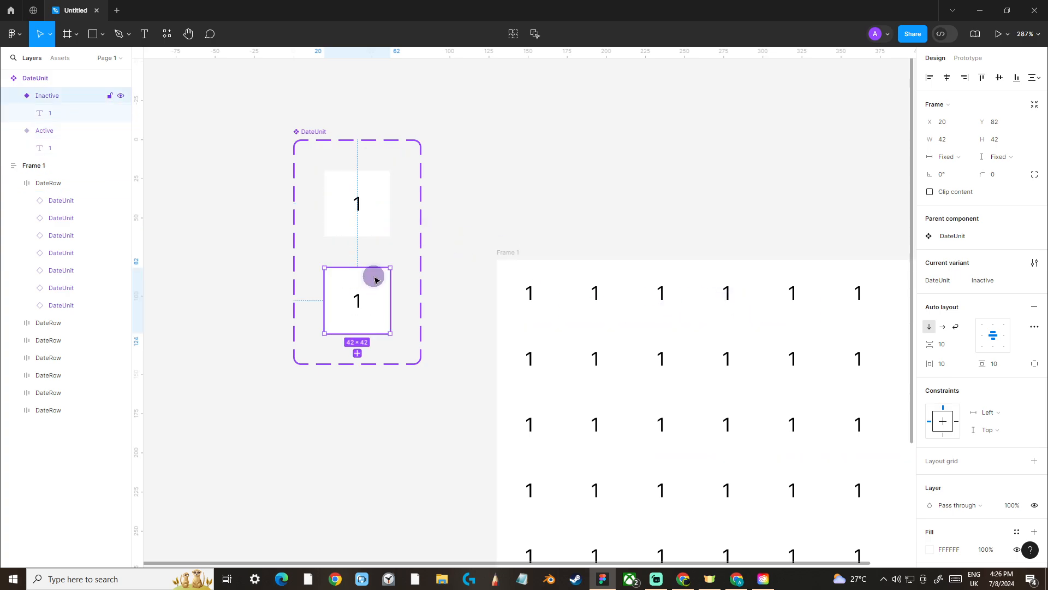
{"action": "left_click", "coordinate": [660, 189]}
{"action": "left_click_drag", "start_coordinate": [660, 190], "coordinate": [516, 102]}
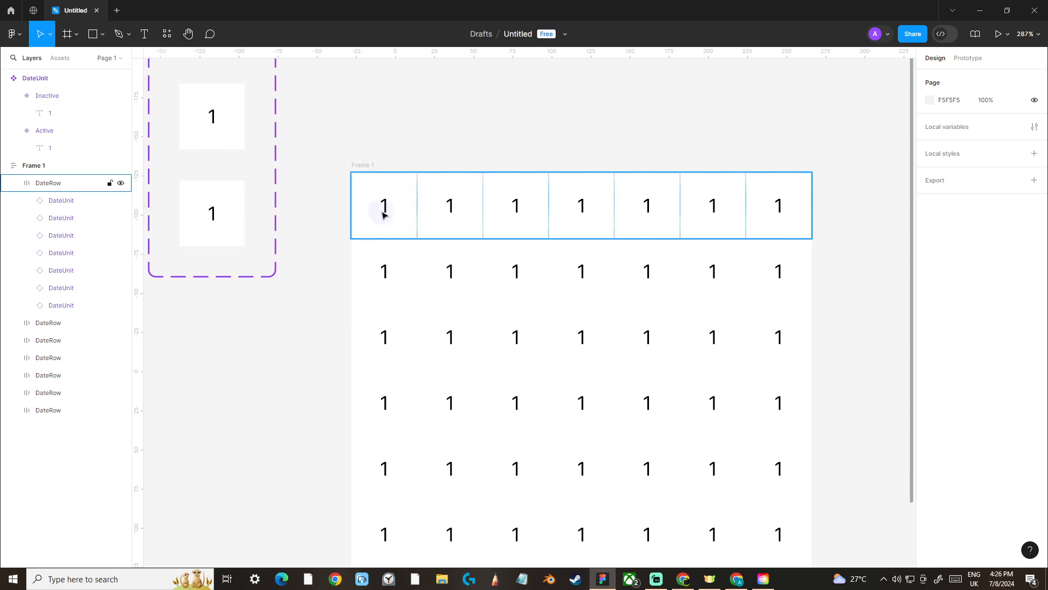
{"action": "scroll", "coordinate": [487, 429], "scroll_direction": "down", "scroll_amount": 3}
{"action": "scroll", "coordinate": [763, 487], "scroll_direction": "down", "scroll_amount": 1}
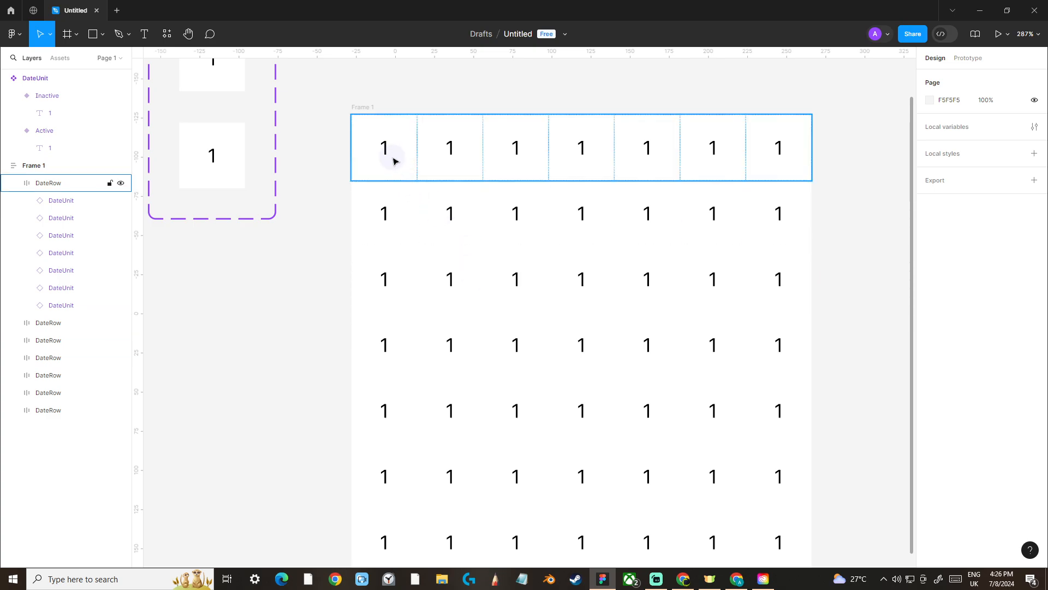
{"action": "scroll", "coordinate": [542, 363], "scroll_direction": "up", "scroll_amount": 3}
{"action": "scroll", "coordinate": [515, 334], "scroll_direction": "down", "scroll_amount": 3}
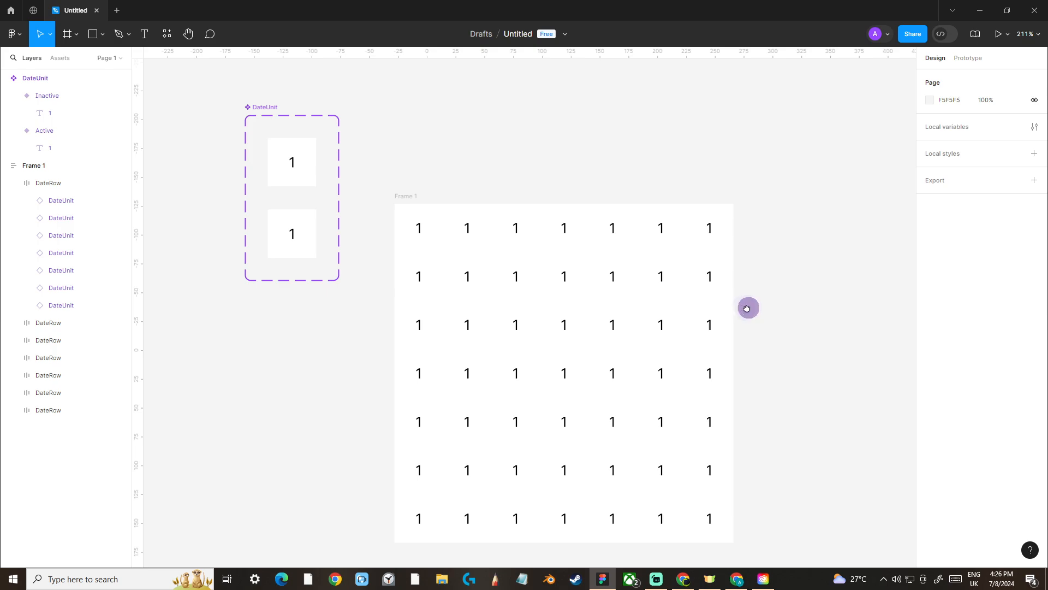
{"action": "left_click_drag", "start_coordinate": [748, 307], "coordinate": [715, 261]}
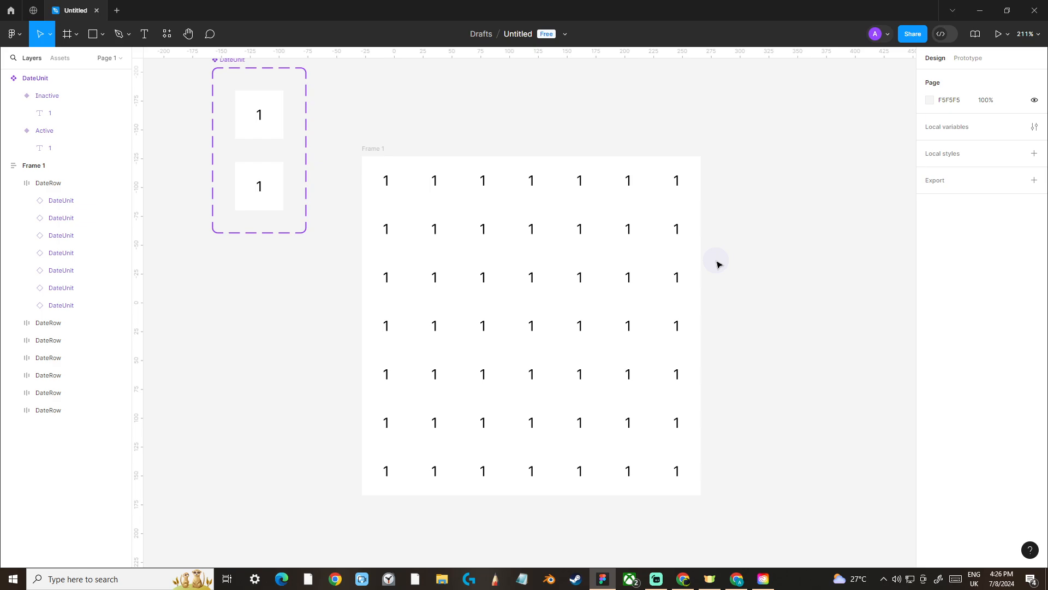
Open the Windows system calendar and snip its July 2024 month view to the clipboard.
{"action": "left_click", "coordinate": [1001, 578]}
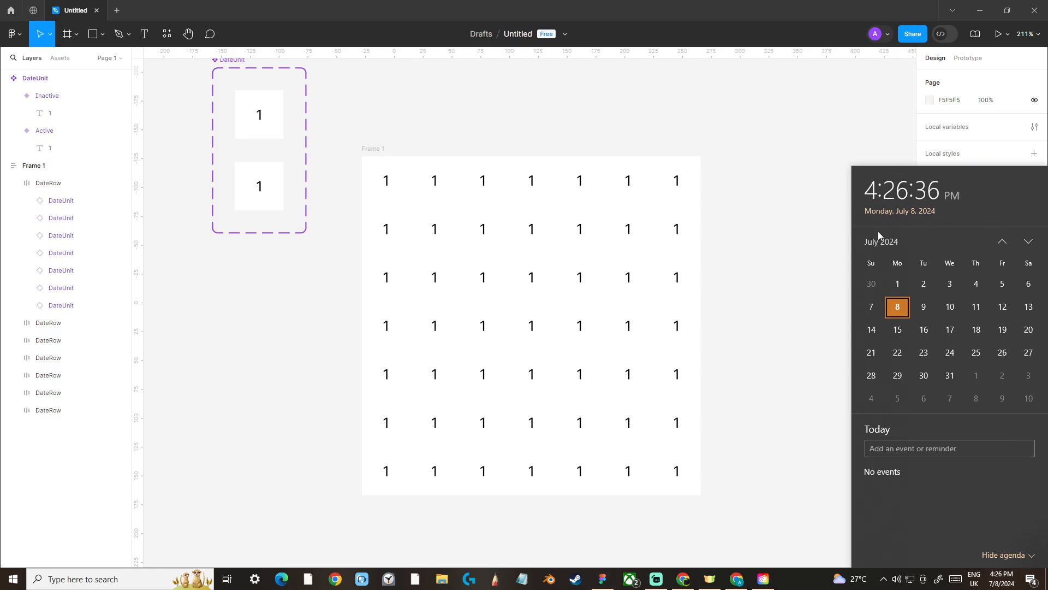
{"action": "key", "text": "super+shift+s"}
{"action": "left_click_drag", "start_coordinate": [851, 225], "coordinate": [1047, 414]}
Paste the July 2024 calendar snip onto the canvas beside the date grid as a reference image.
{"action": "left_click_drag", "start_coordinate": [707, 234], "coordinate": [428, 267]}
{"action": "scroll", "coordinate": [660, 310], "scroll_direction": "down", "scroll_amount": 3}
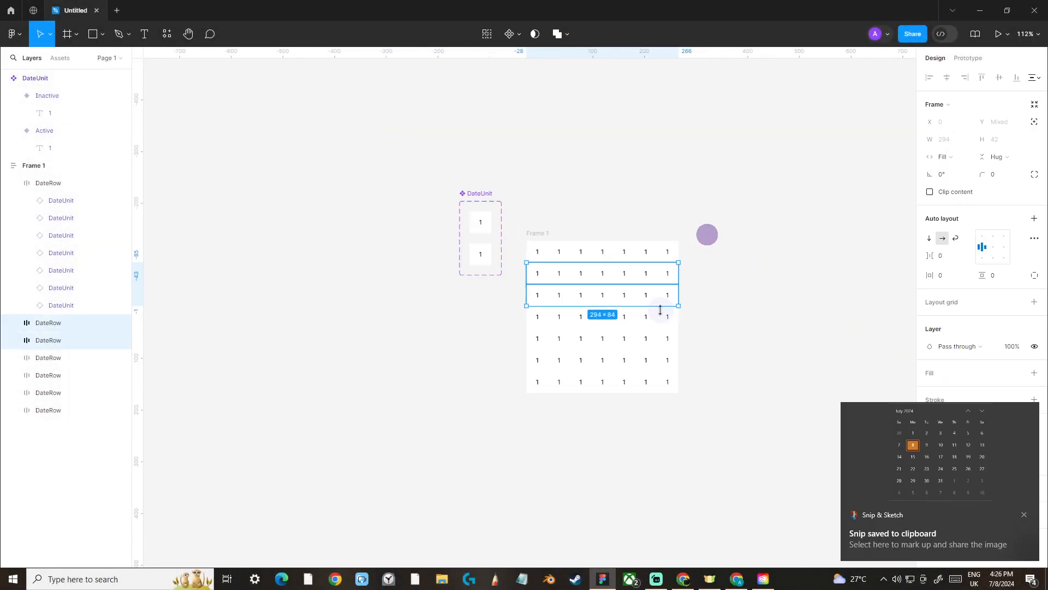
{"action": "left_click", "coordinate": [738, 245]}
{"action": "left_click_drag", "start_coordinate": [854, 223], "coordinate": [590, 243]}
{"action": "key", "text": "ctrl+v"}
{"action": "left_click_drag", "start_coordinate": [511, 300], "coordinate": [662, 336]}
{"action": "scroll", "coordinate": [672, 264], "scroll_direction": "up", "scroll_amount": 3}
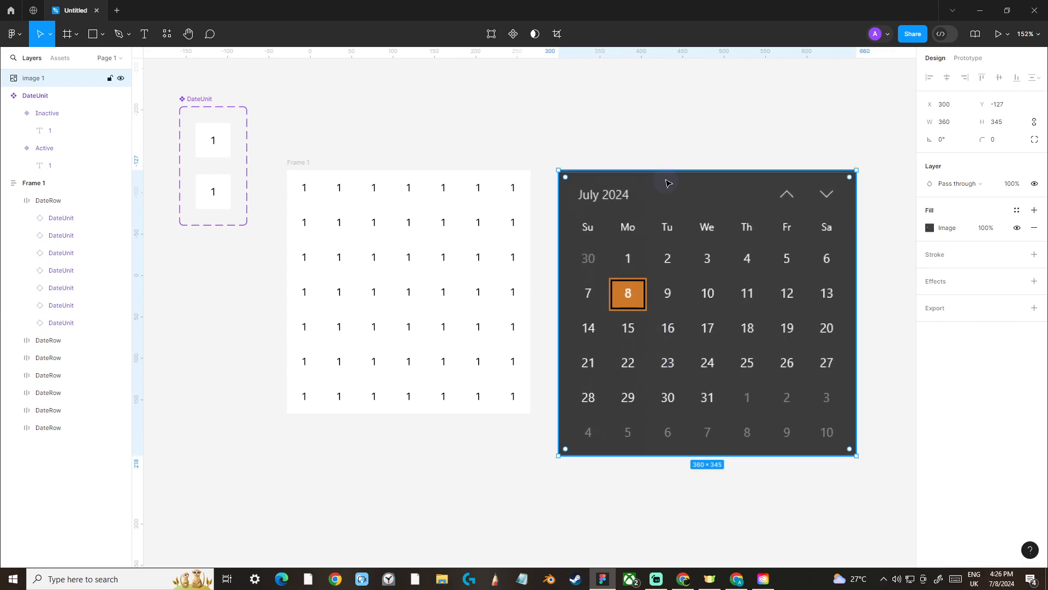
Change the text of the first cell in the grid's top row to 30.
{"action": "left_click", "coordinate": [646, 155]}
{"action": "left_click_drag", "start_coordinate": [567, 147], "coordinate": [620, 146]}
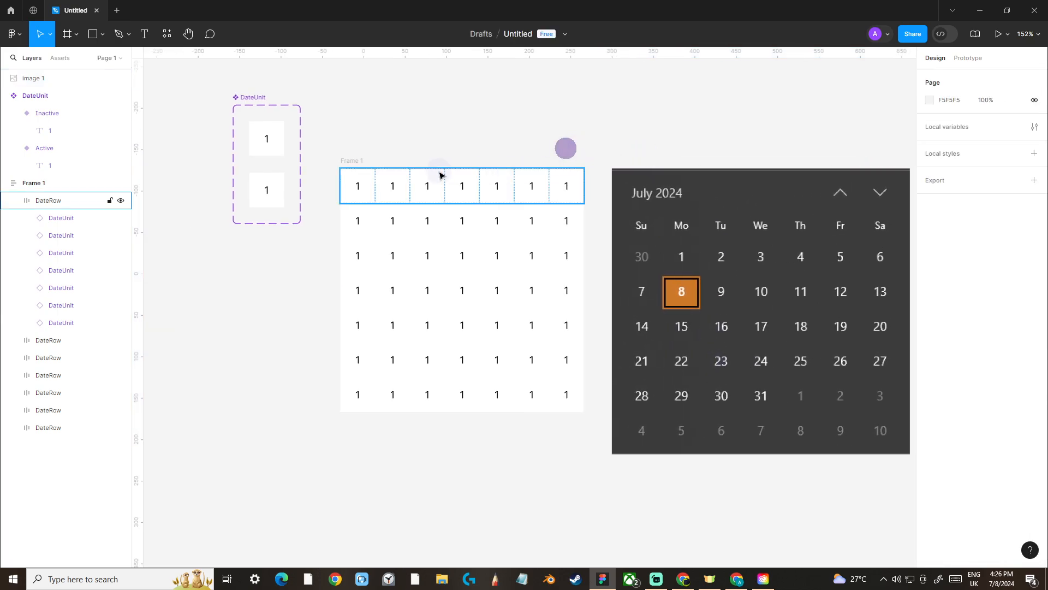
{"action": "double_click", "coordinate": [358, 188], "text": "ctrl"}
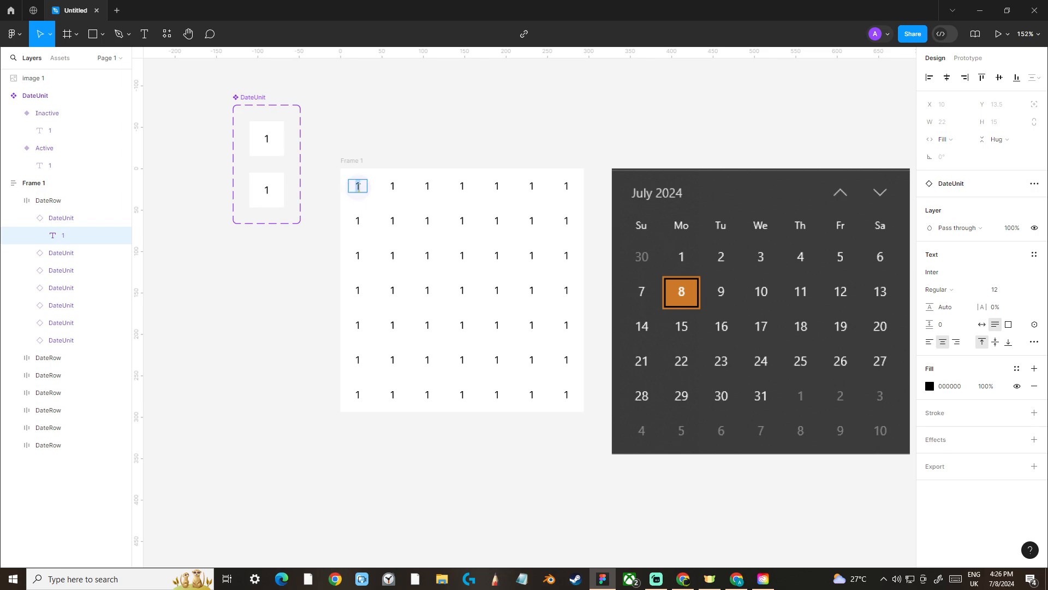
{"action": "type", "text": "20"}
{"action": "key", "text": "Escape"}
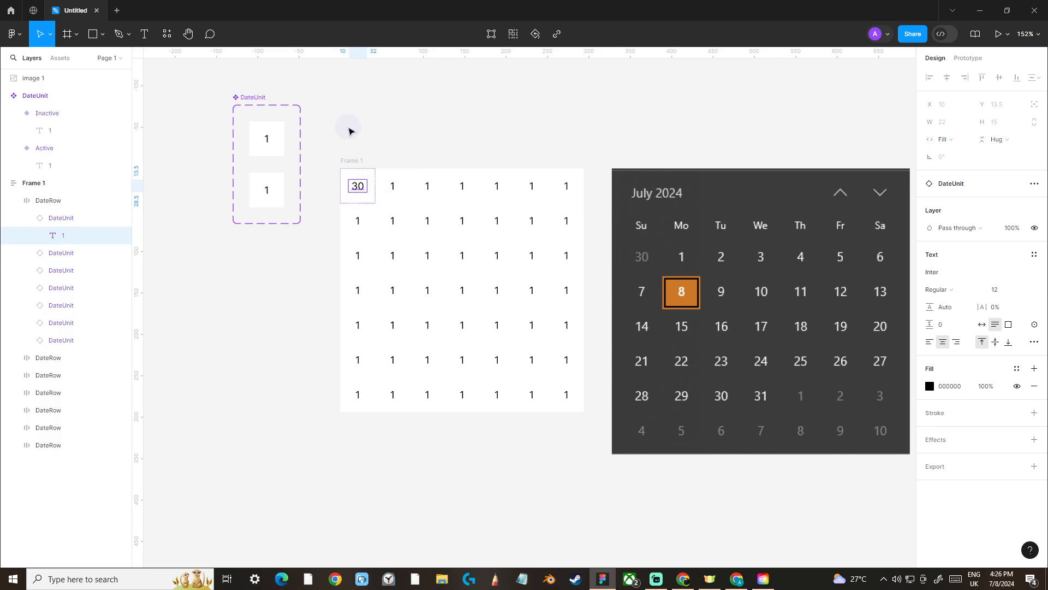
Switch the DateUnit instance showing 30 to the Inactive variant.
{"action": "left_click", "coordinate": [363, 179]}
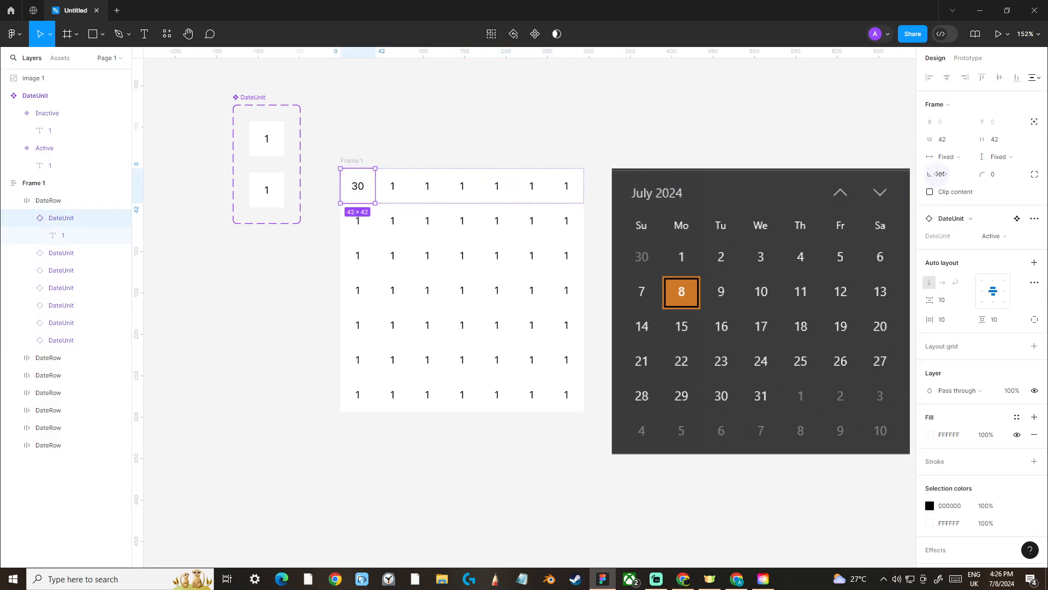
{"action": "left_click", "coordinate": [997, 241]}
{"action": "left_click", "coordinate": [985, 250]}
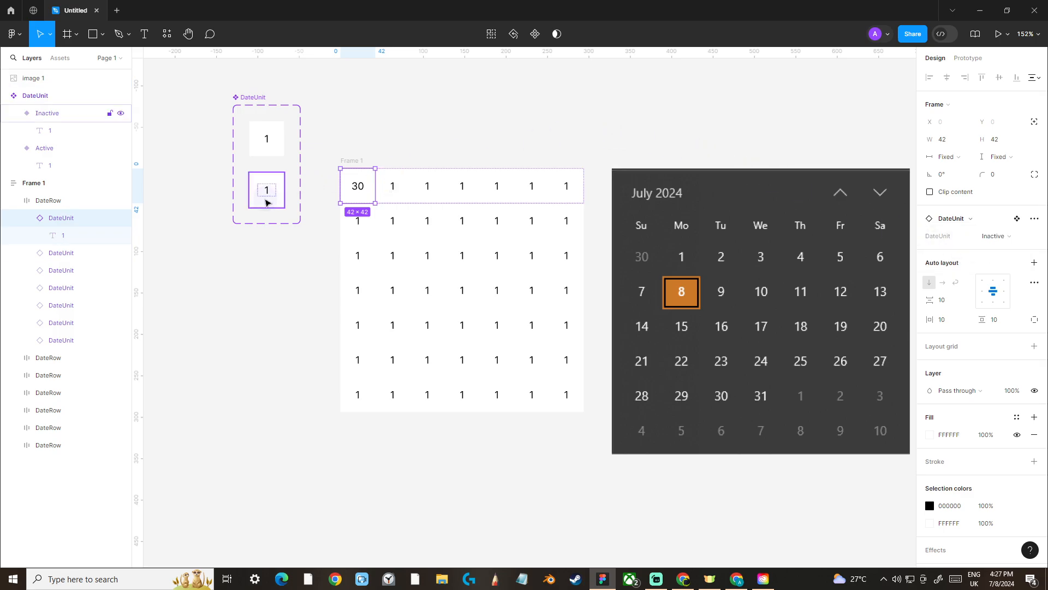
Set the number text in the main component's Inactive variant to grey A1A1A1.
{"action": "double_click", "coordinate": [267, 191]}
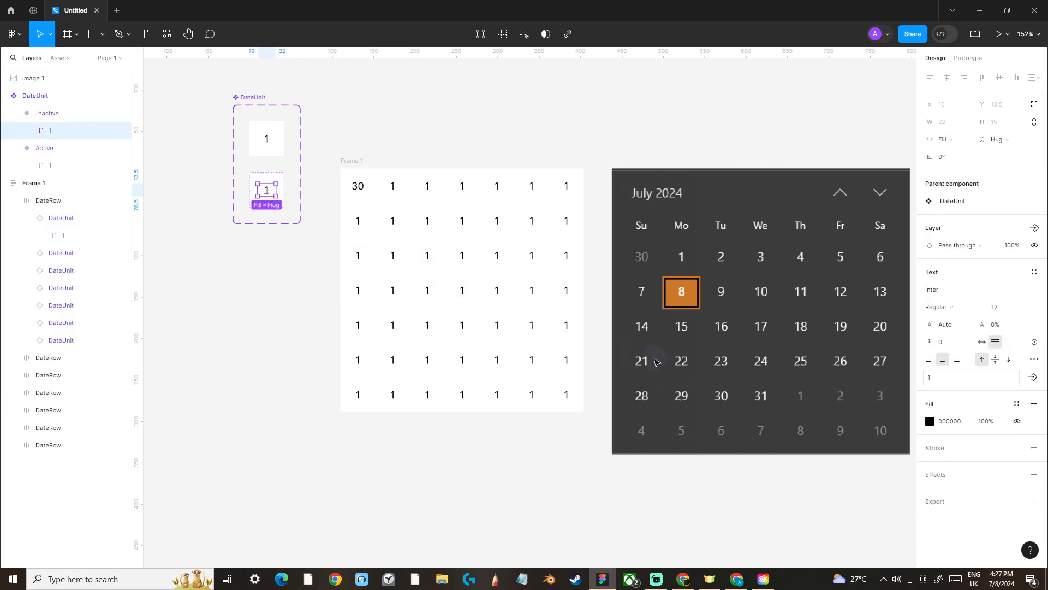
{"action": "left_click", "coordinate": [930, 421]}
{"action": "left_click_drag", "start_coordinate": [796, 380], "coordinate": [771, 336]}
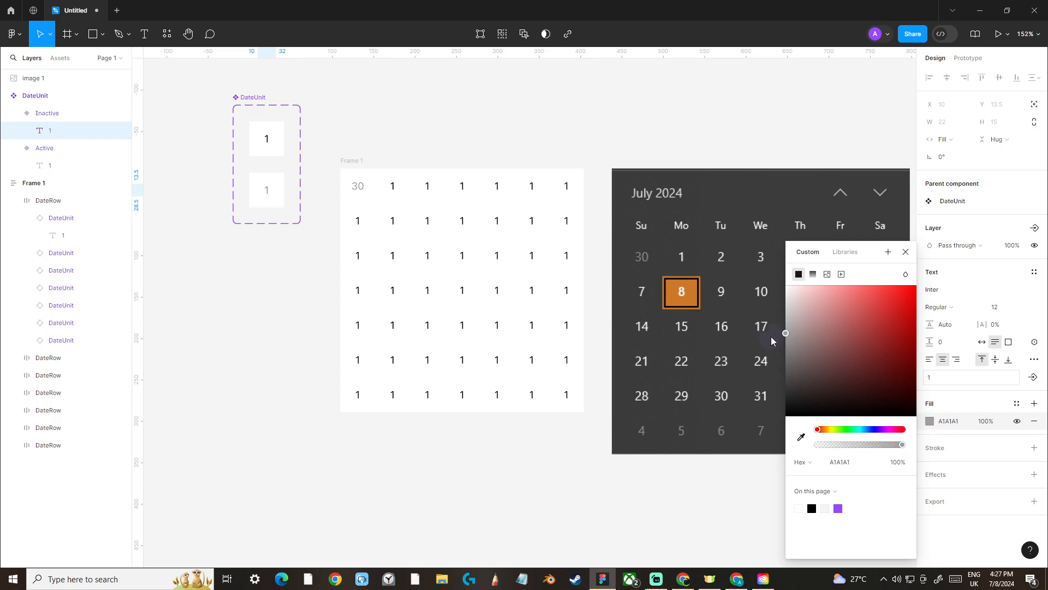
{"action": "left_click", "coordinate": [904, 253]}
{"action": "left_click", "coordinate": [363, 139]}
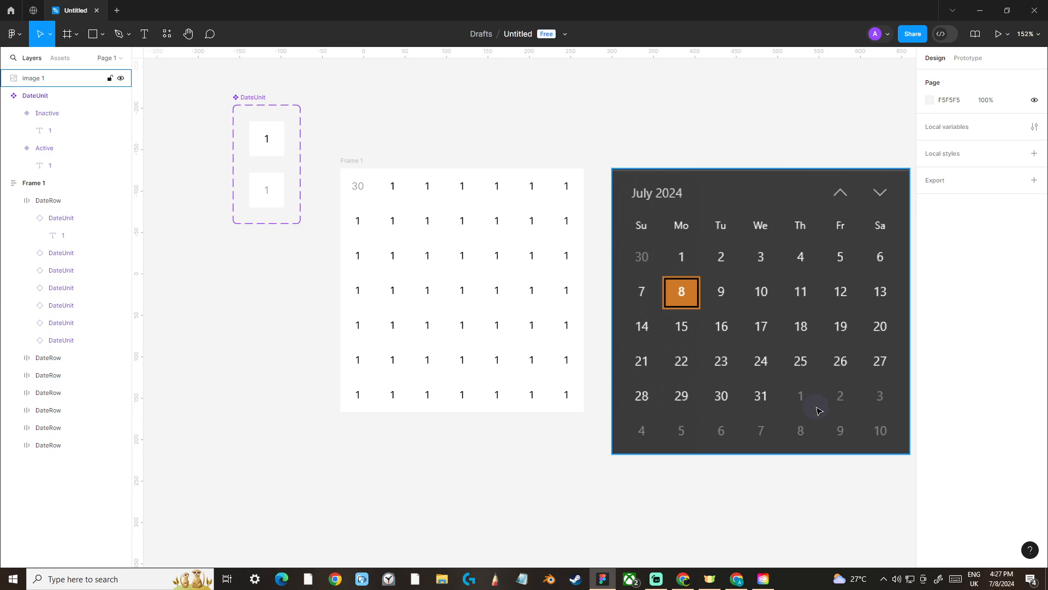
Switch all seven units in the lowest row and the last three units in the row above to the Inactive variant.
{"action": "double_click", "coordinate": [569, 402]}
{"action": "left_click", "coordinate": [527, 402], "text": "shift"}
{"action": "left_click", "coordinate": [498, 405], "text": "shift"}
{"action": "left_click", "coordinate": [462, 404], "text": "shift"}
{"action": "left_click", "coordinate": [427, 404], "text": "shift"}
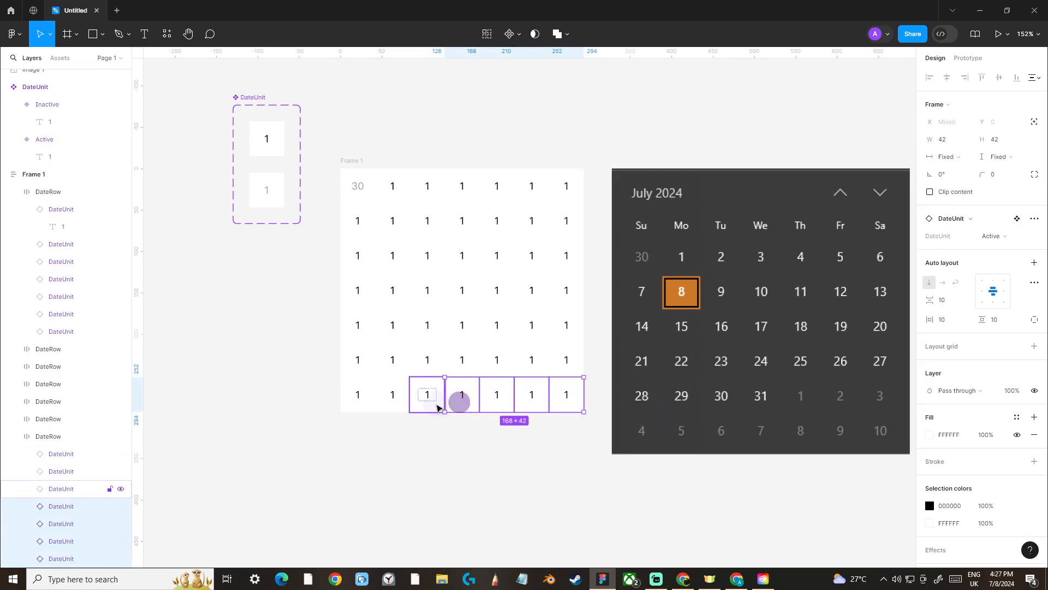
{"action": "left_click", "coordinate": [394, 405], "text": "shift"}
{"action": "left_click", "coordinate": [362, 404], "text": "shift"}
{"action": "left_click", "coordinate": [560, 361], "text": "shift"}
{"action": "left_click", "coordinate": [530, 362], "text": "shift"}
{"action": "left_click", "coordinate": [497, 361], "text": "shift"}
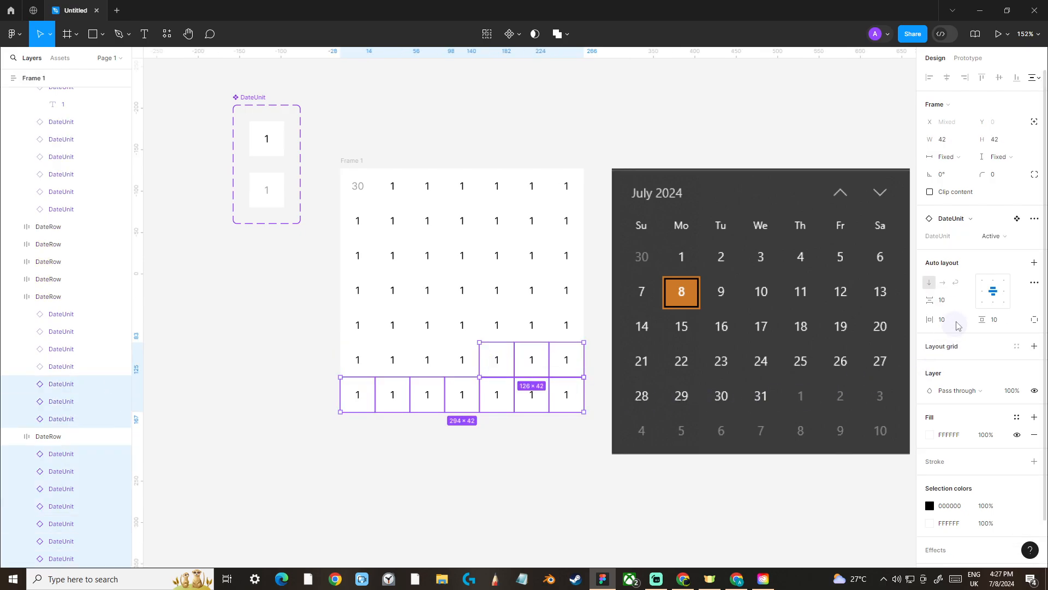
{"action": "left_click", "coordinate": [993, 236]}
{"action": "left_click", "coordinate": [993, 248]}
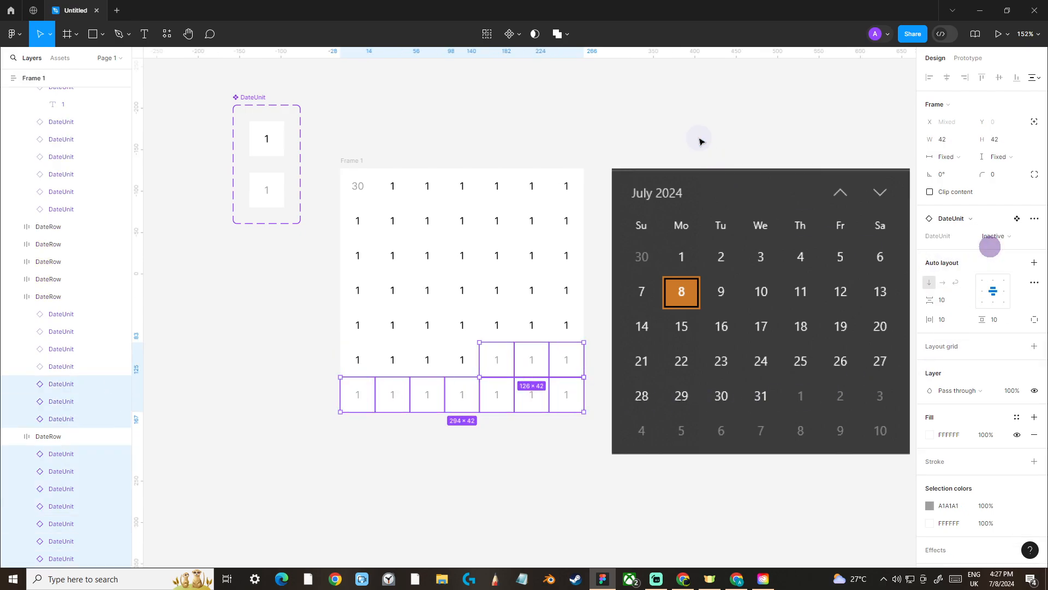
Number the third, fourth and fifth cells of the grid's top row 2, 3 and 4.
{"action": "left_click", "coordinate": [699, 141]}
{"action": "scroll", "coordinate": [700, 141], "scroll_direction": "up", "scroll_amount": 1}
{"action": "scroll", "coordinate": [638, 148], "scroll_direction": "up", "scroll_amount": 1}
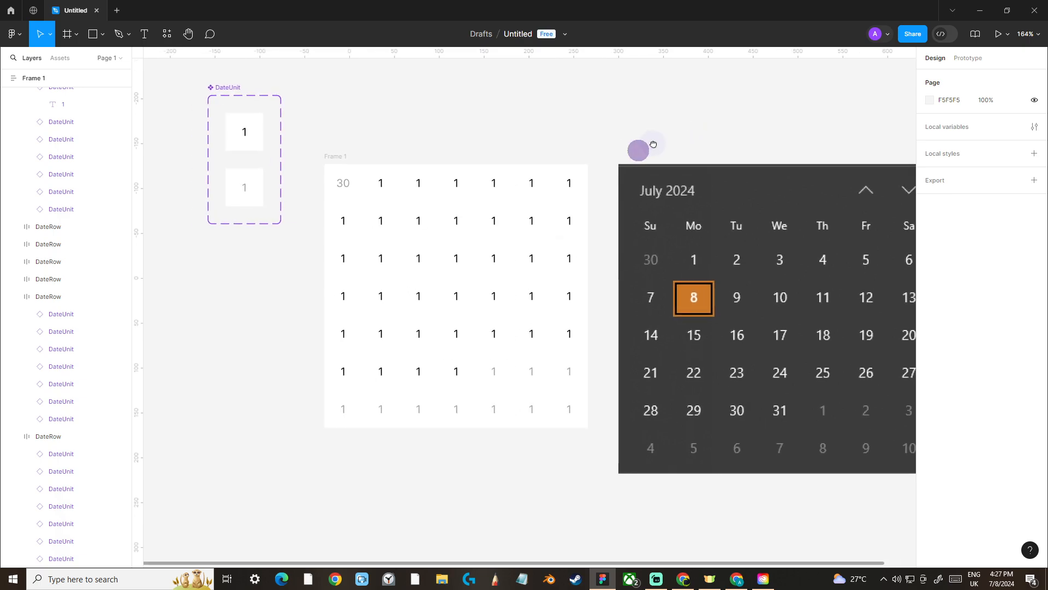
{"action": "scroll", "coordinate": [408, 262], "scroll_direction": "up", "scroll_amount": 1}
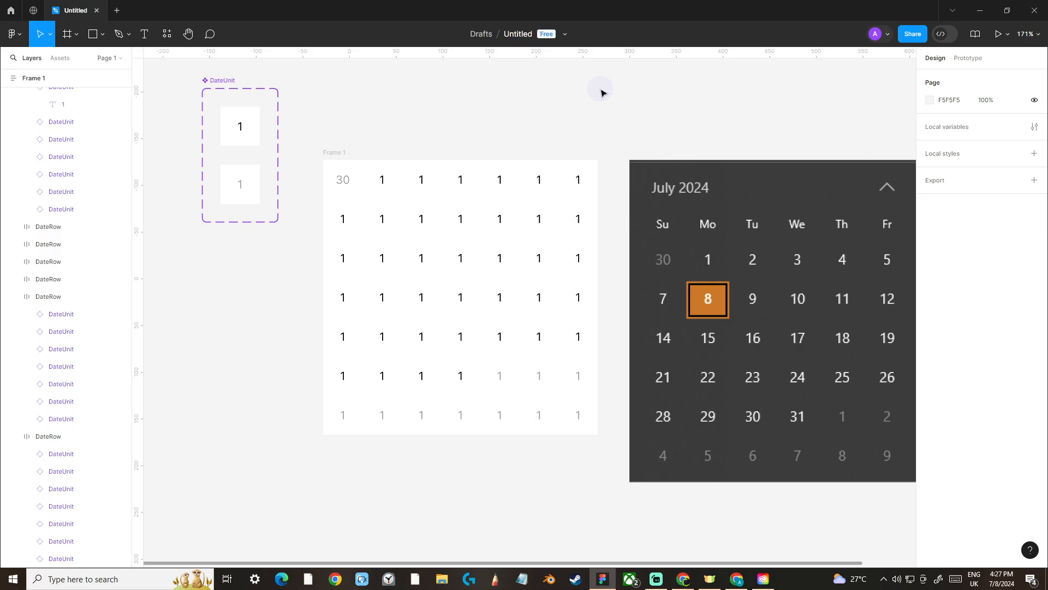
{"action": "left_click", "coordinate": [382, 179]}
{"action": "double_click", "coordinate": [378, 179]}
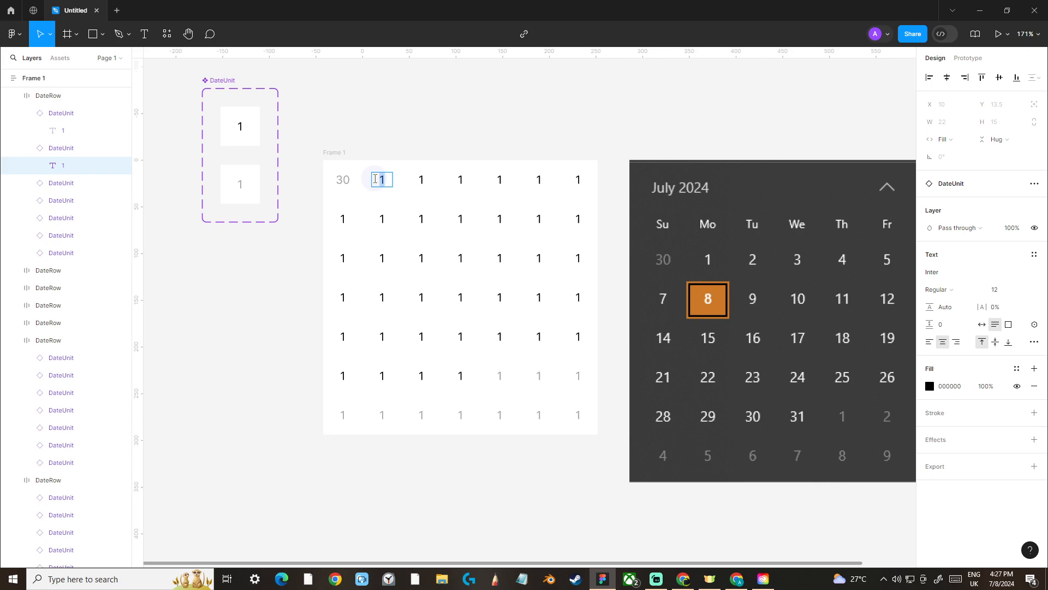
{"action": "key", "text": "Tab"}
{"action": "type", "text": "2"}
{"action": "key", "text": "Tab"}
{"action": "type", "text": "3"}
{"action": "key", "text": "Tab"}
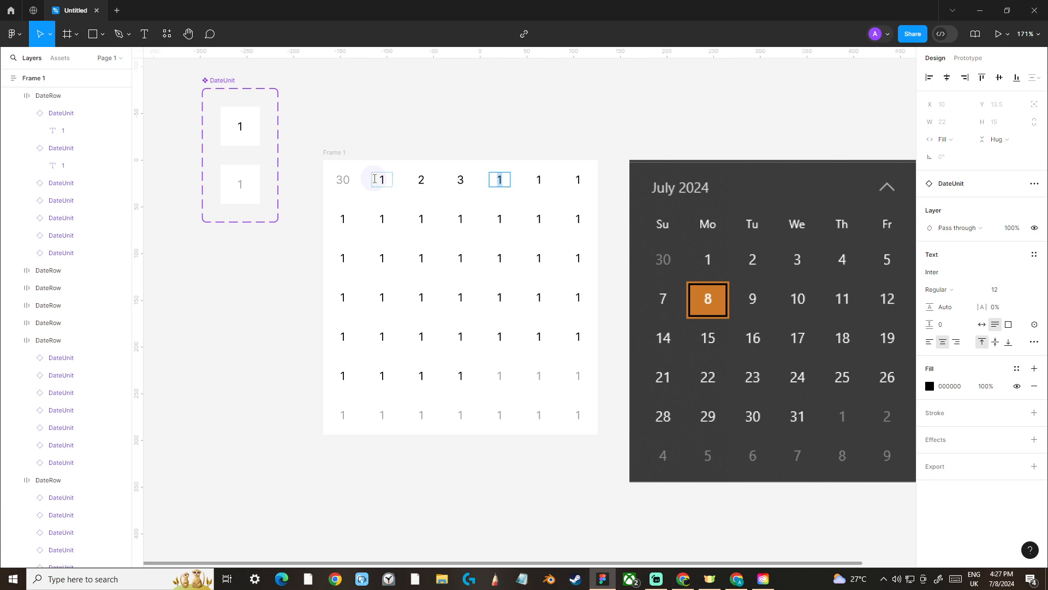
{"action": "type", "text": "4"}
{"action": "key", "text": "Tab"}
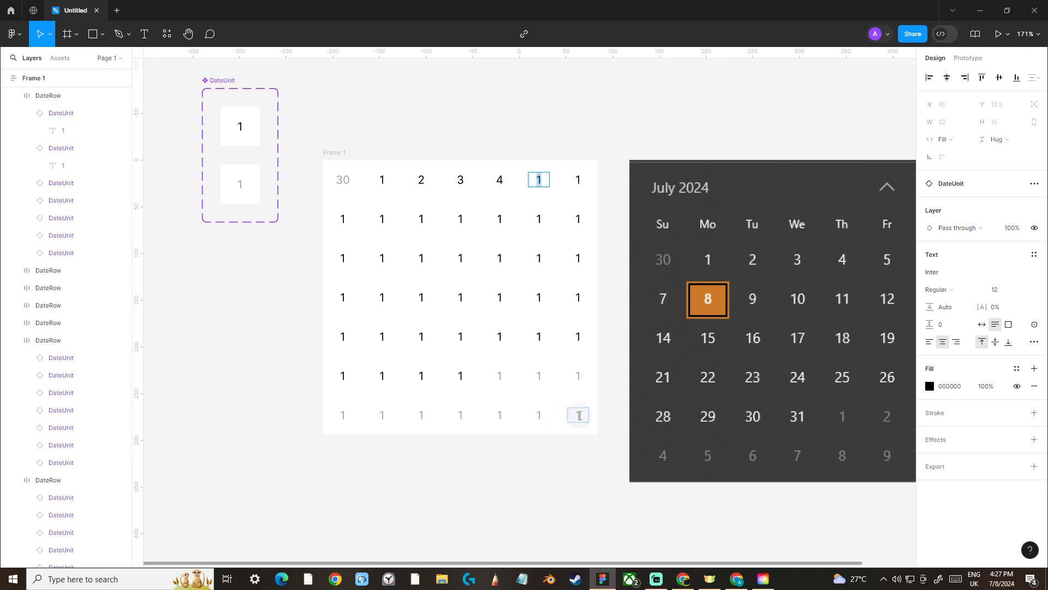
Continue the date numbering from 5 through 31 in the consecutive cells following 4.
{"action": "type", "text": "5\t6\t7\t8\t9\t10\t11\t12\t13\t14\t15\t16\t17\t18\t19\t20\t21\t22\t23\t25"}
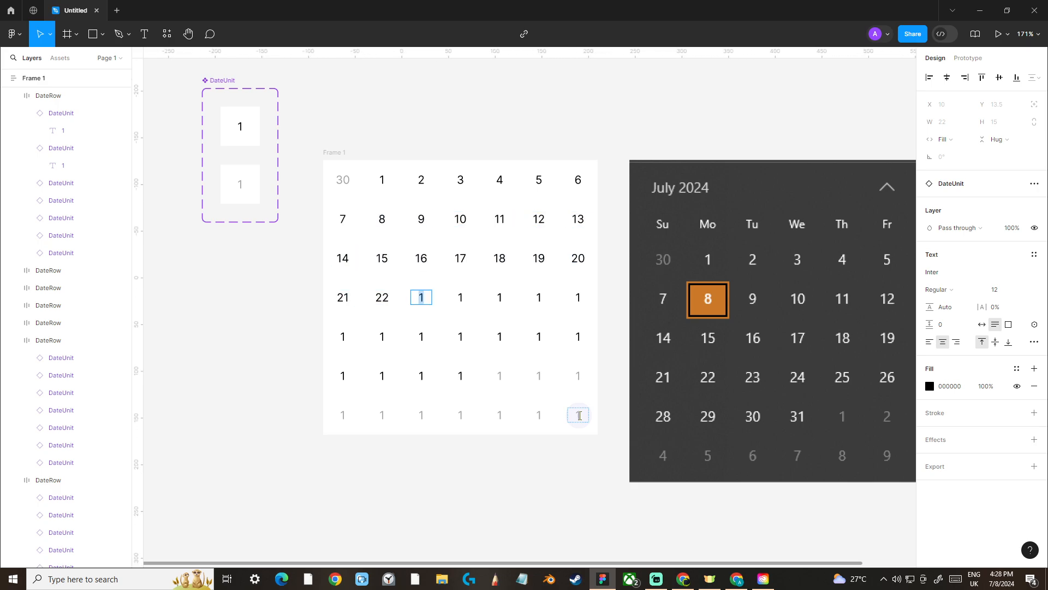
{"action": "key", "text": "BackSpace"}
{"action": "type", "text": "4\t25\t26\t27\t28\t29\t30\t31"}
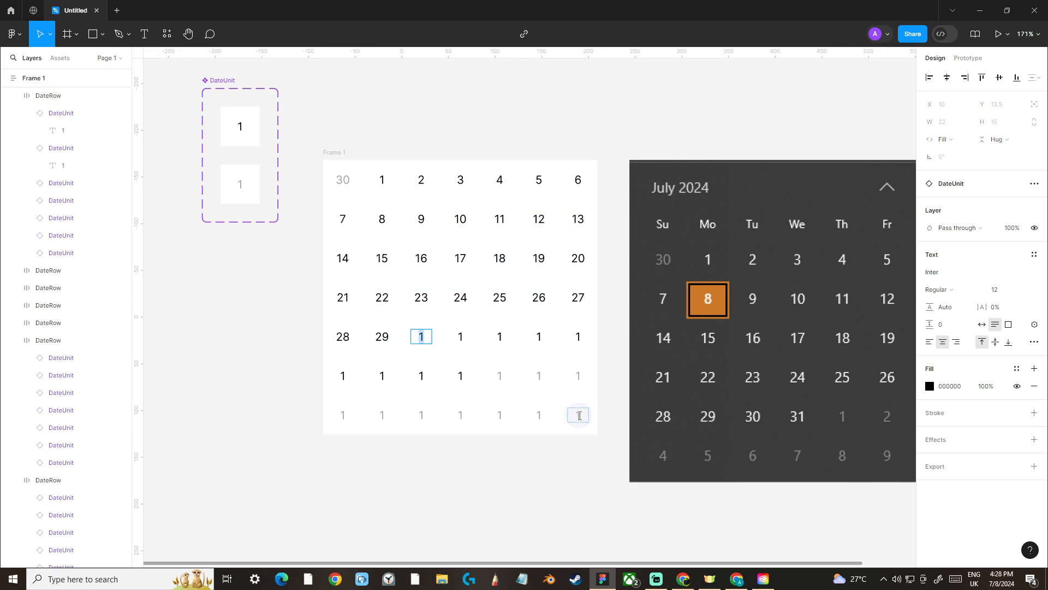
Delete the surplus sixth row and switch the three units after 31 to the Inactive variant.
{"action": "left_click", "coordinate": [508, 388]}
{"action": "key", "text": "Delete"}
{"action": "double_click", "coordinate": [578, 335]}
{"action": "left_click", "coordinate": [538, 334], "text": "shift"}
{"action": "left_click", "coordinate": [507, 333], "text": "shift"}
{"action": "left_click", "coordinate": [989, 237]}
{"action": "left_click", "coordinate": [977, 255]}
{"action": "left_click", "coordinate": [697, 142]}
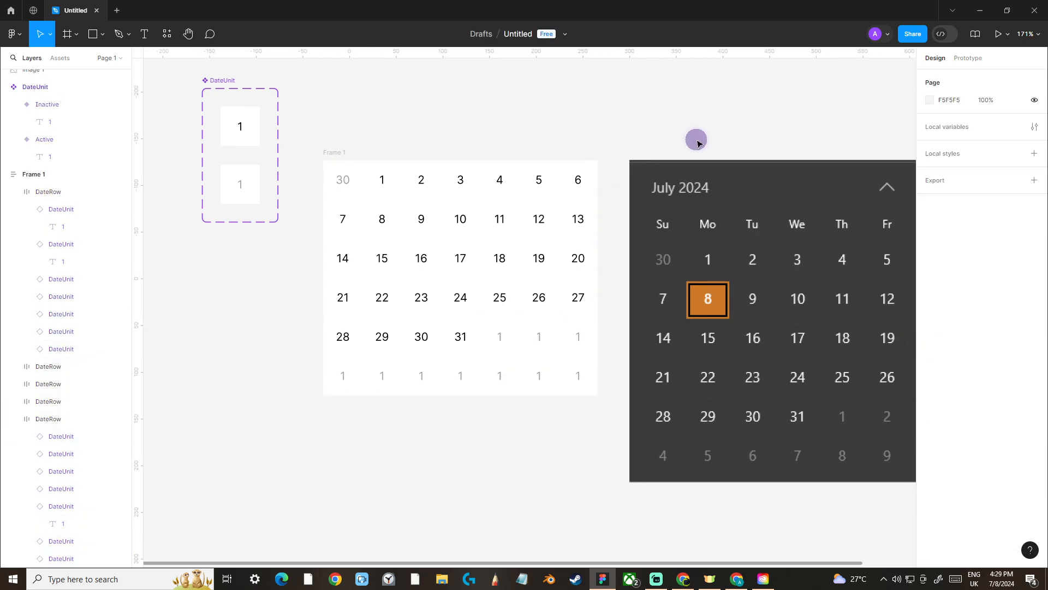
Number the remaining inactive cells from 2 through 10, starting with the second cell after 31.
{"action": "double_click", "coordinate": [539, 337]}
{"action": "type", "text": "2\t3\t4\t5\t6\t7\t8\t9\t10"}
{"action": "key", "text": "Tab"}
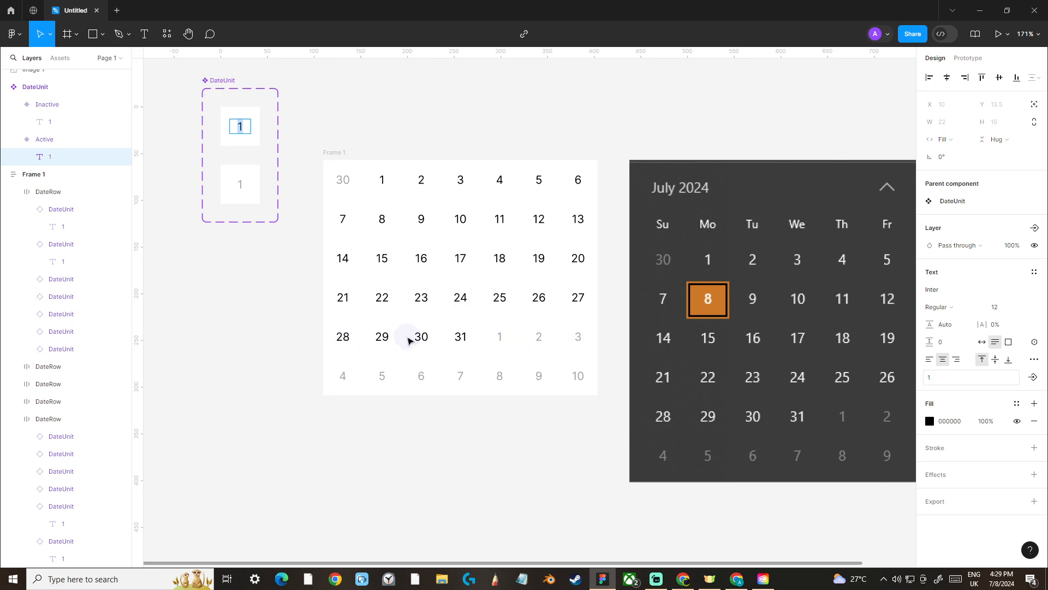
Try deleting the date row that starts with 28, and undo the deletion.
{"action": "scroll", "coordinate": [409, 341], "scroll_direction": "up", "scroll_amount": 1}
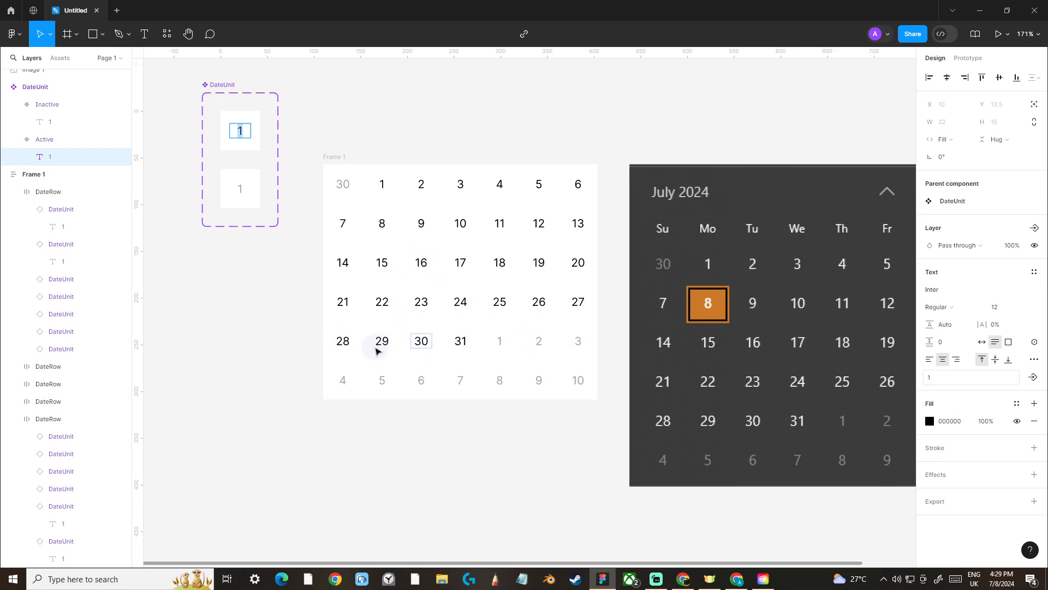
{"action": "left_click", "coordinate": [381, 346]}
{"action": "left_click", "coordinate": [347, 348]}
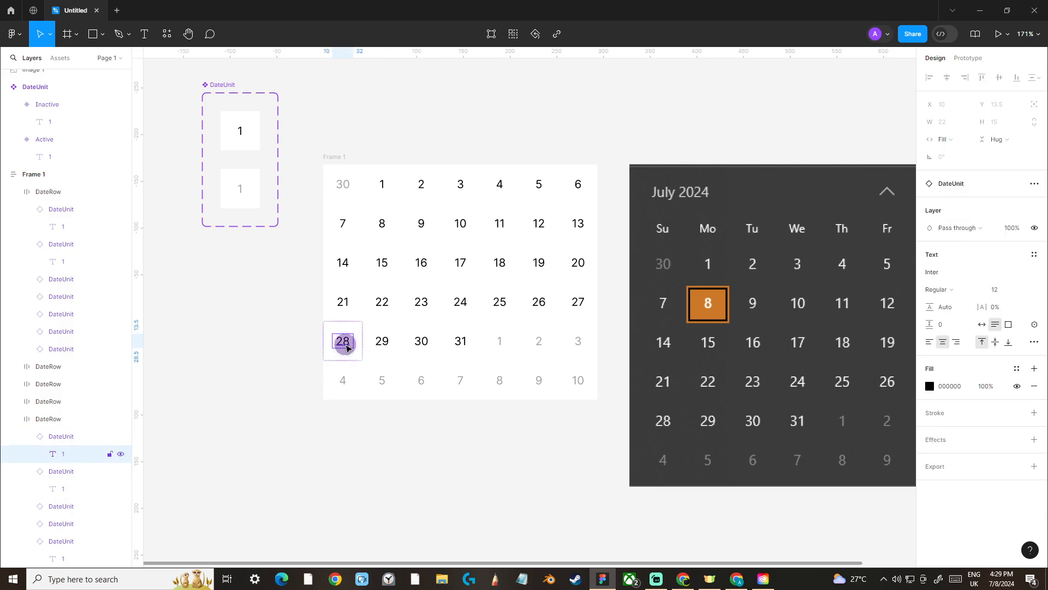
{"action": "left_click", "coordinate": [276, 343]}
{"action": "left_click", "coordinate": [394, 335]}
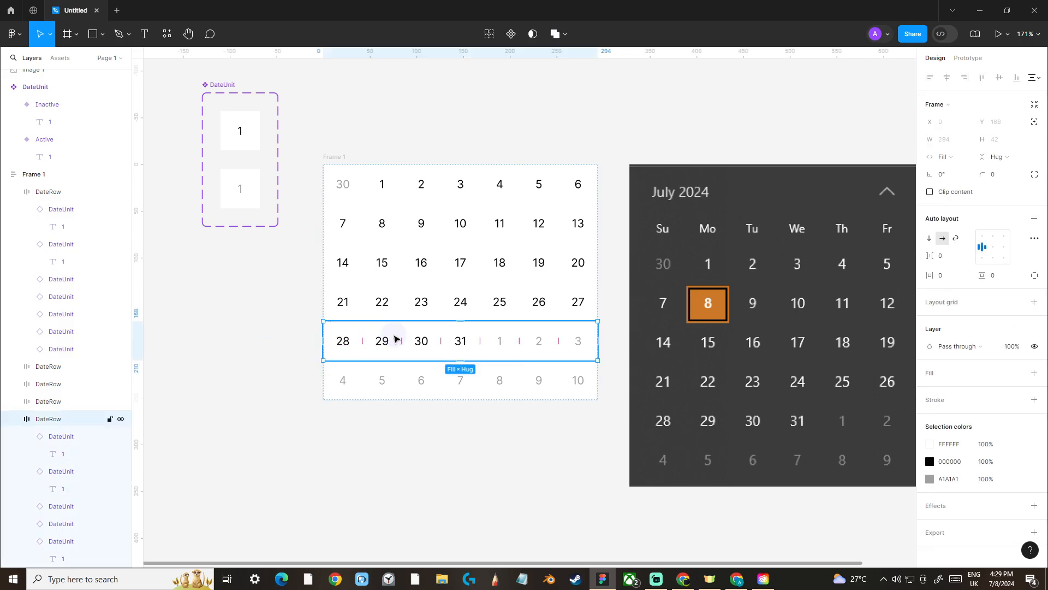
{"action": "key", "text": "Delete"}
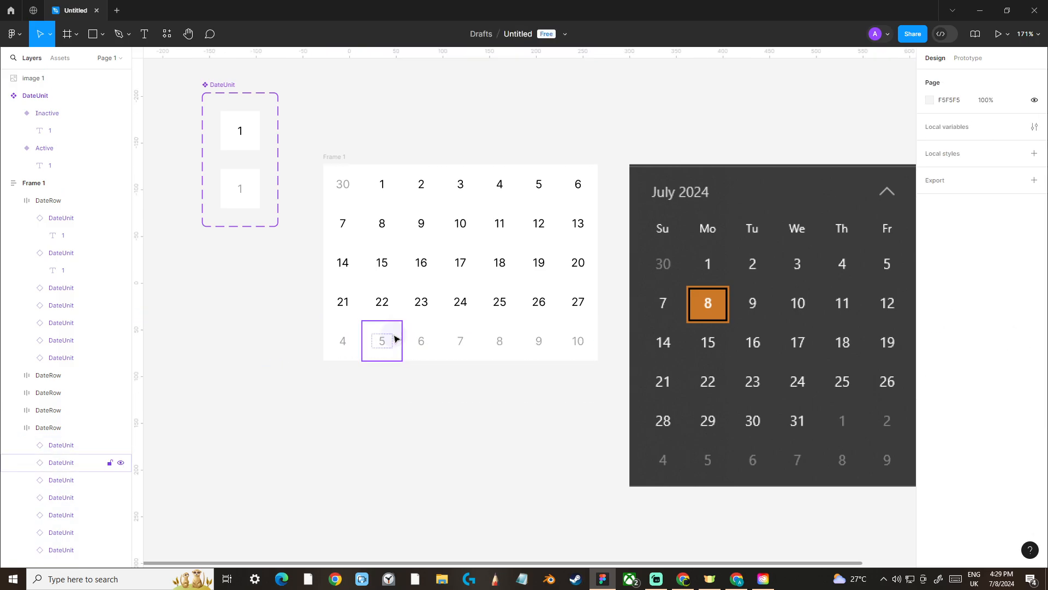
{"action": "key", "text": "ctrl+z"}
{"action": "left_click", "coordinate": [275, 338]}
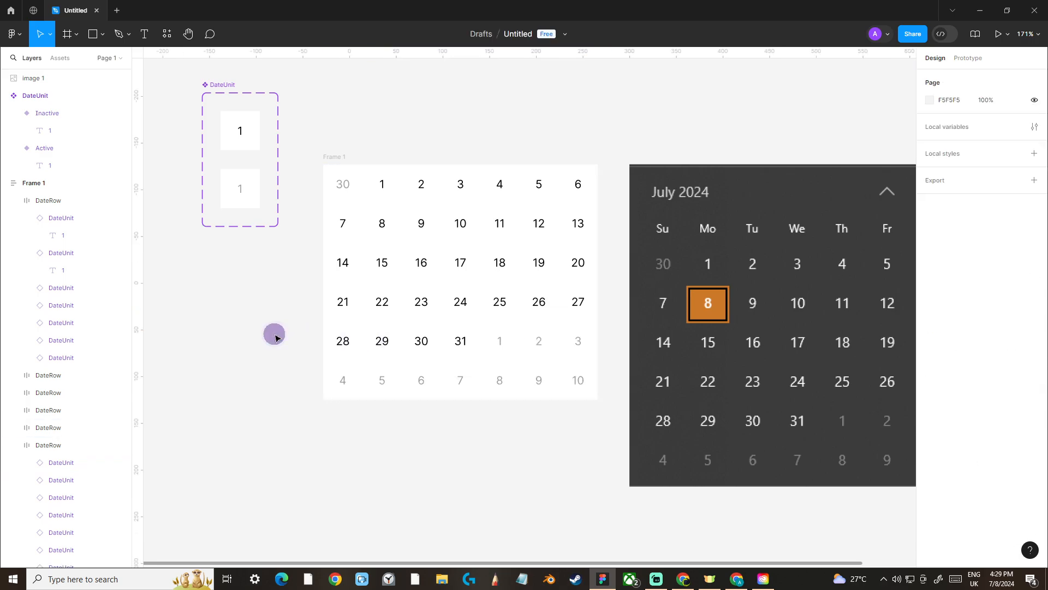
Duplicate the grid's top date row and switch the first unit of the upper copy to the Active variant.
{"action": "left_click_drag", "start_coordinate": [453, 125], "coordinate": [441, 168]}
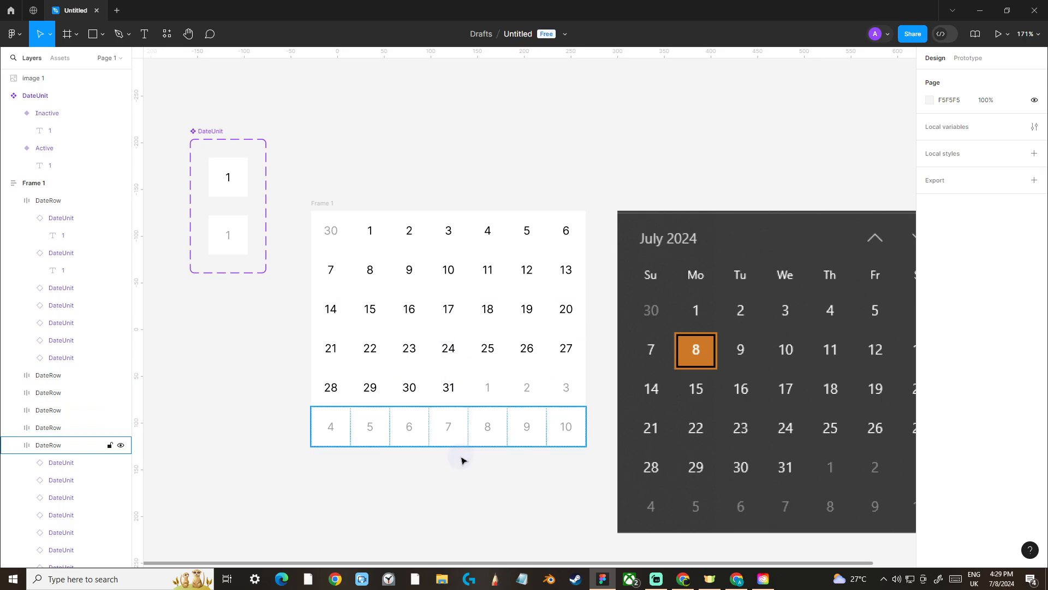
{"action": "left_click", "coordinate": [465, 224]}
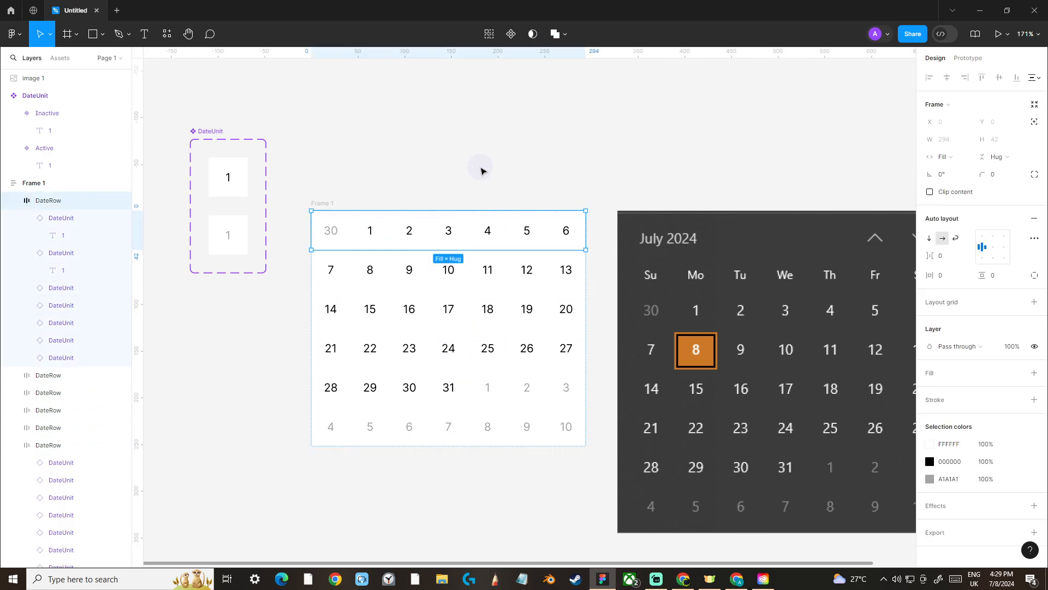
{"action": "key", "text": "ctrl+d"}
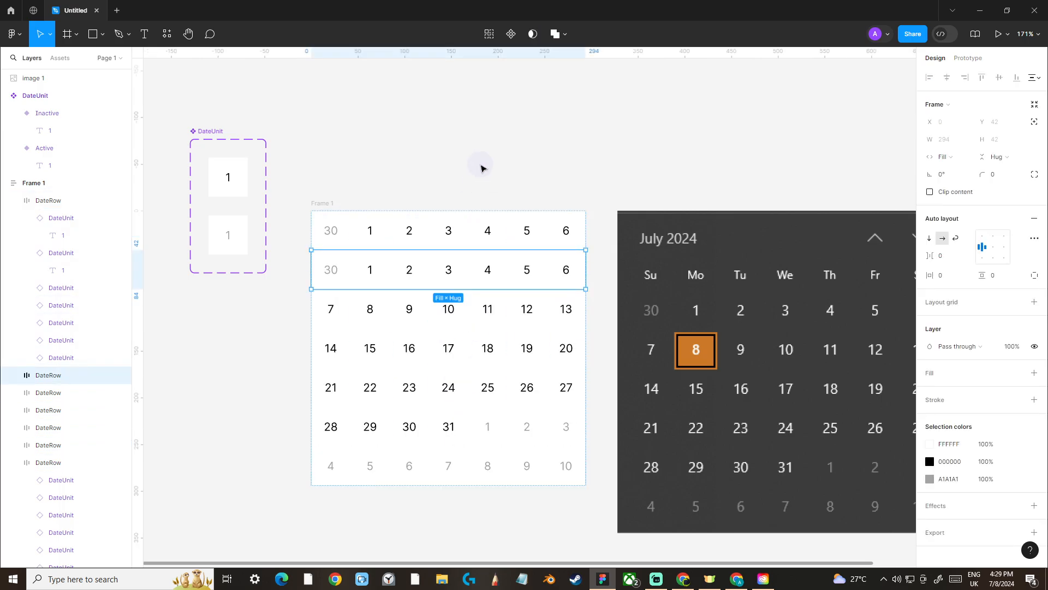
{"action": "left_click", "coordinate": [331, 229]}
{"action": "left_click", "coordinate": [336, 218]}
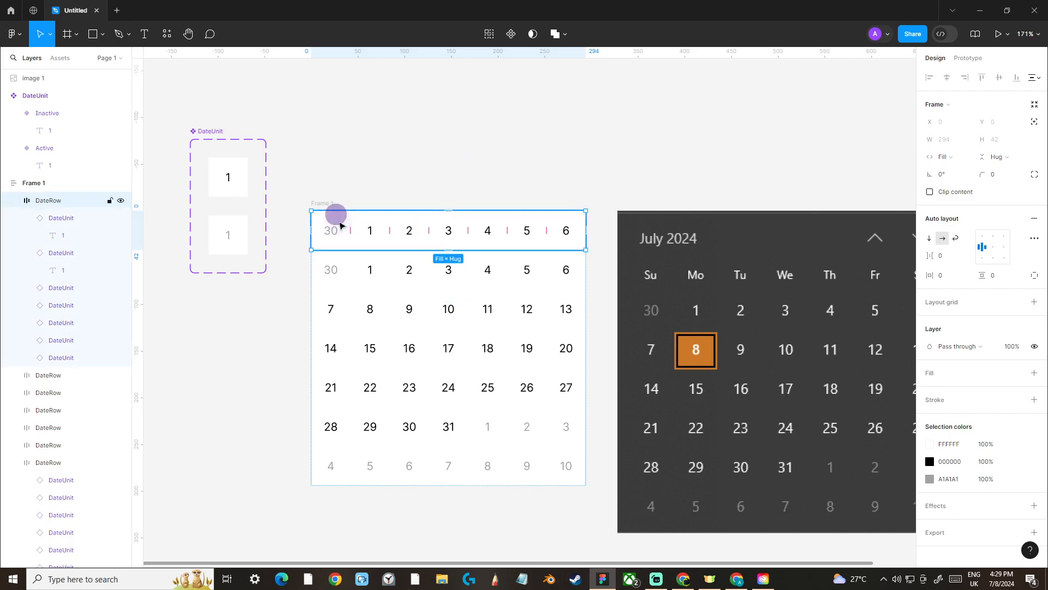
{"action": "left_click", "coordinate": [991, 236]}
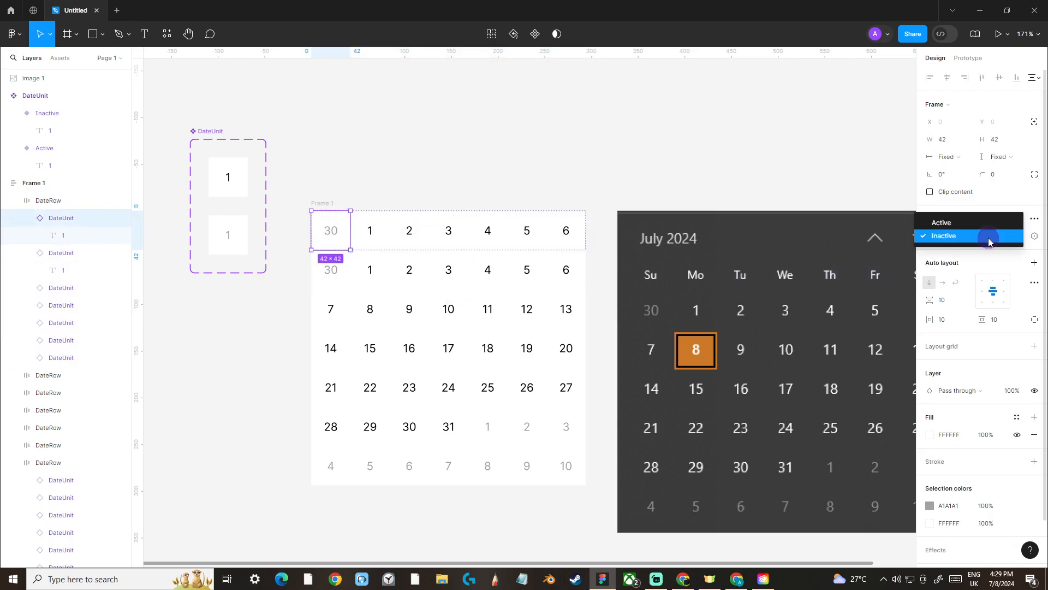
{"action": "left_click", "coordinate": [967, 227]}
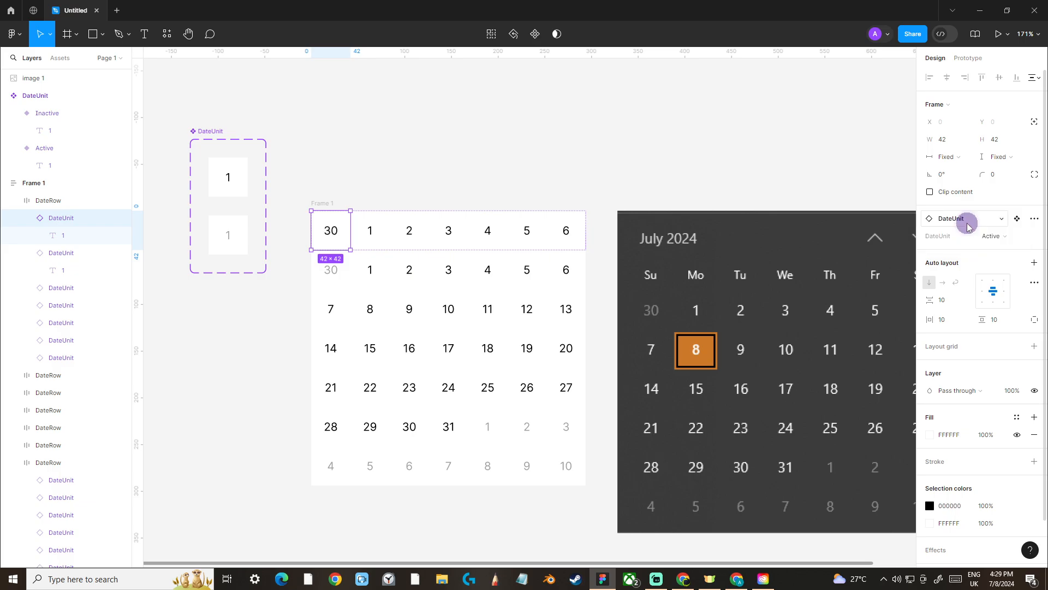
Relabel the top row's seven cells with the weekday initials S, M, T, W, T, F, S.
{"action": "double_click", "coordinate": [331, 231]}
{"action": "type", "text": "S"}
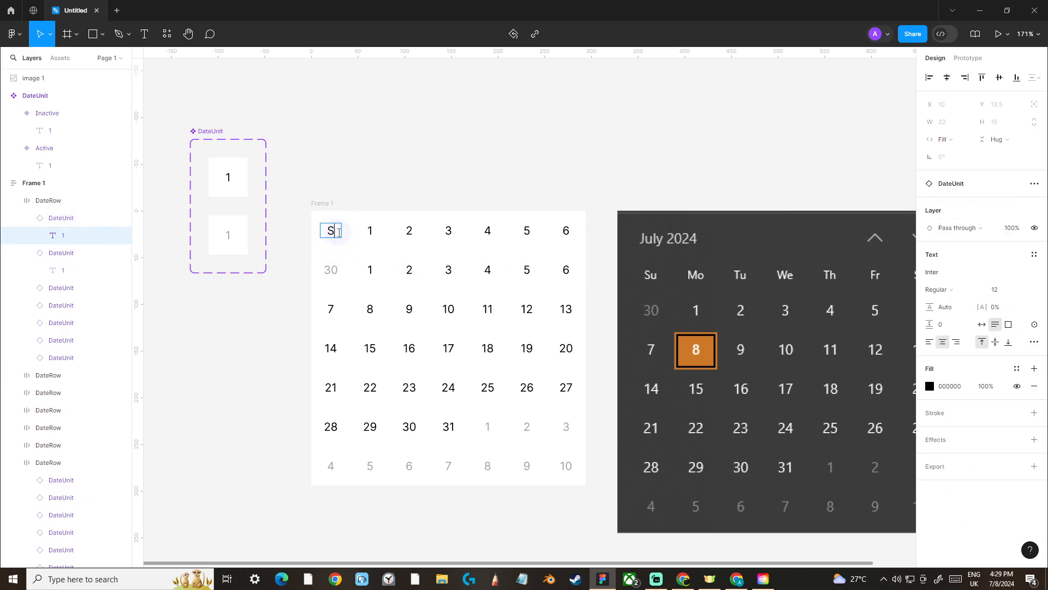
{"action": "key", "text": "Tab"}
{"action": "type", "text": "M"}
{"action": "key", "text": "Tab"}
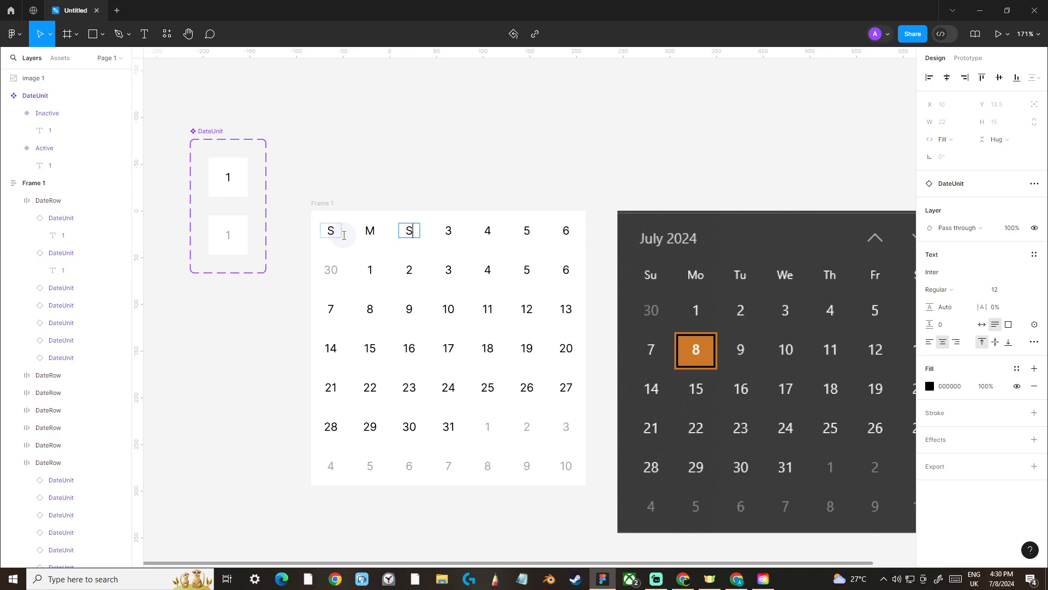
{"action": "key", "text": "Tab"}
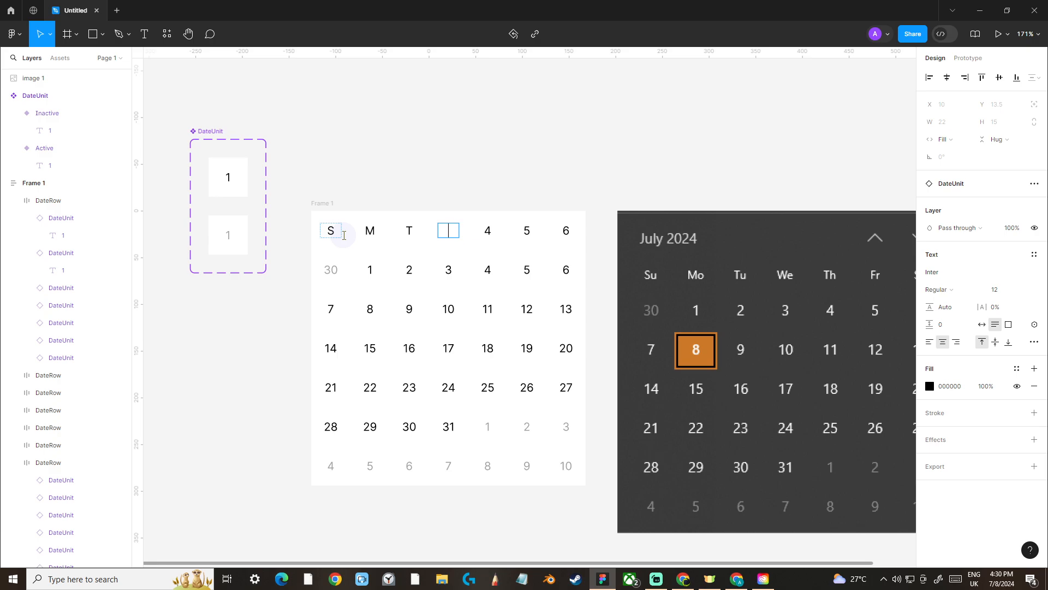
{"action": "key", "text": "Tab"}
{"action": "type", "text": "T"}
{"action": "key", "text": "Tab"}
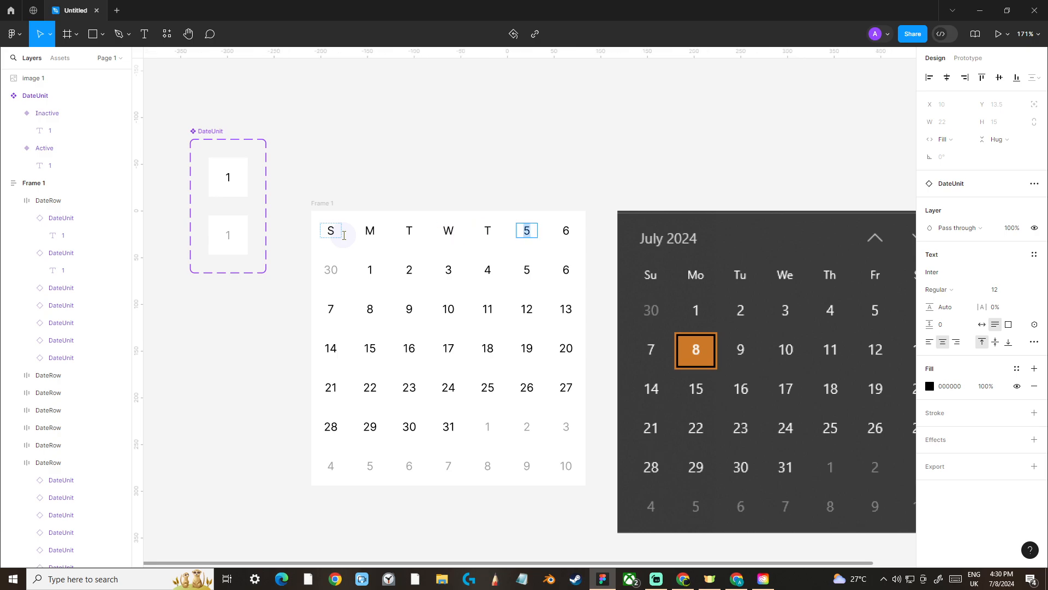
{"action": "key", "text": "Tab"}
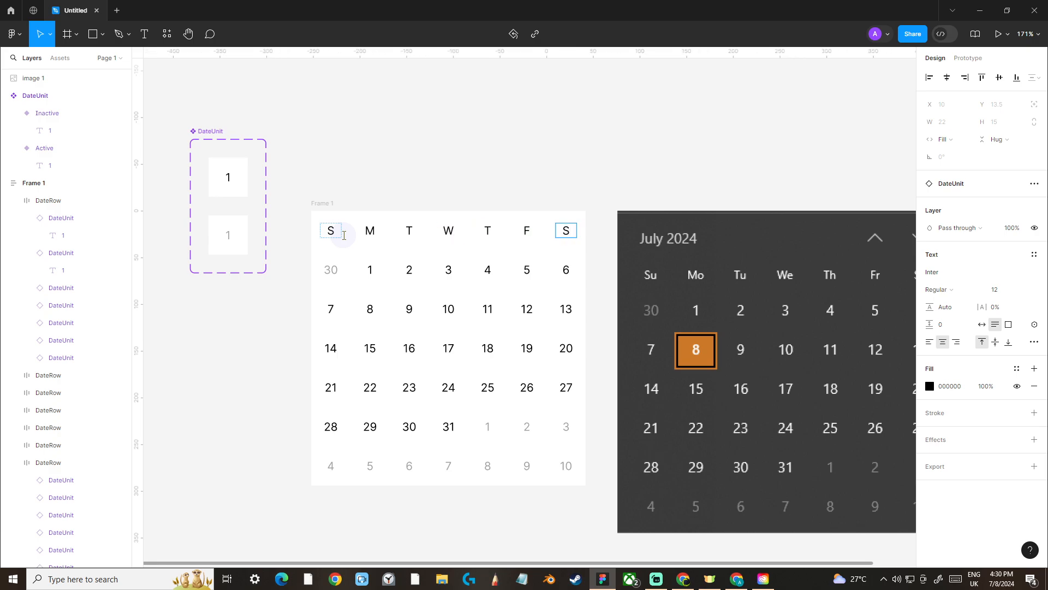
{"action": "key", "text": "Escape"}
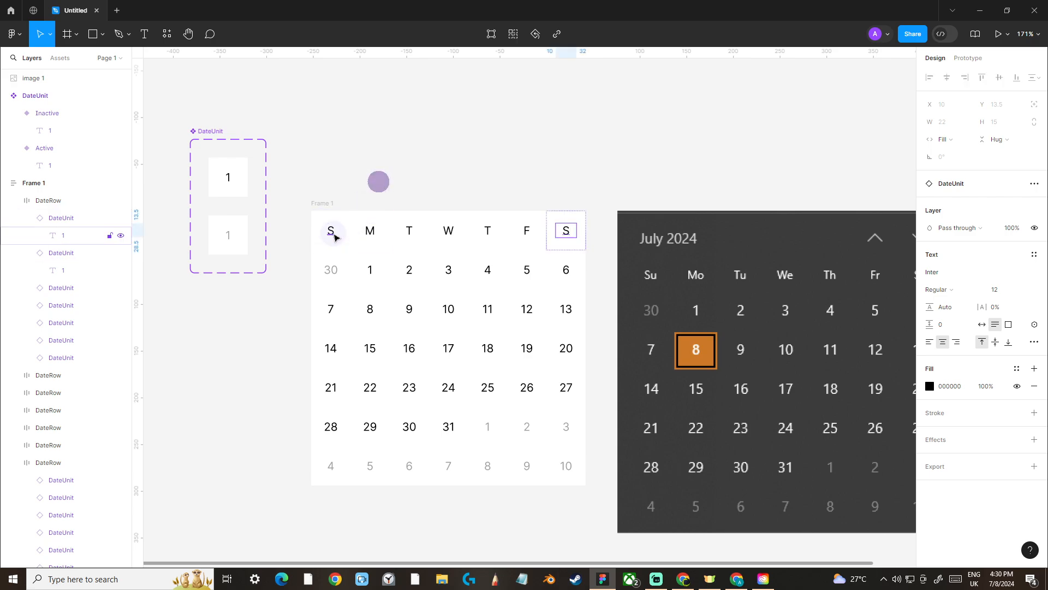
{"action": "left_click", "coordinate": [567, 170]}
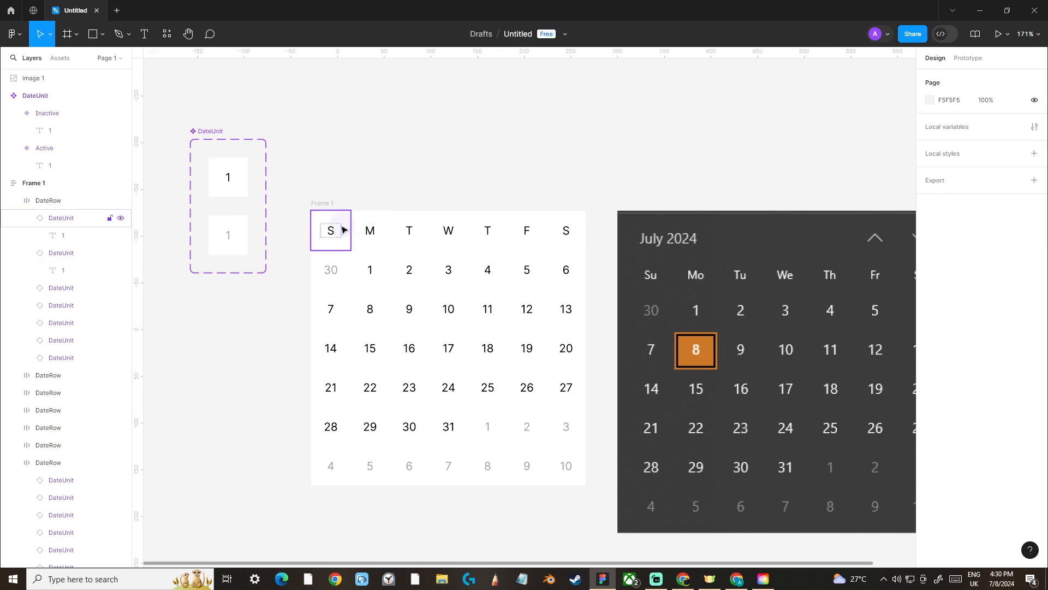
Make the text of all seven weekday initials in the top row bold.
{"action": "left_click", "coordinate": [334, 235]}
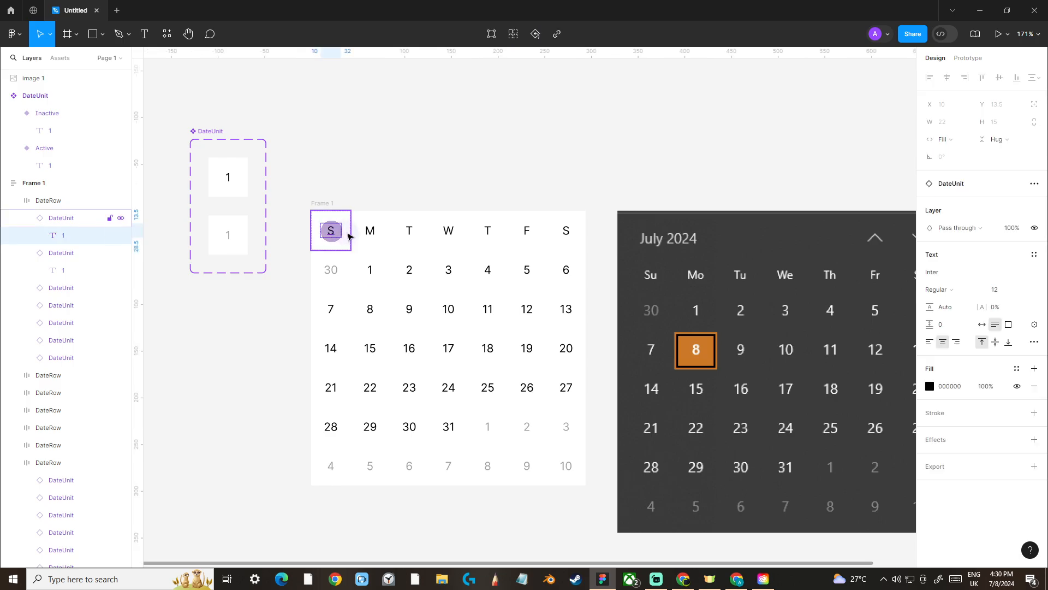
{"action": "left_click", "coordinate": [370, 233], "text": "shift"}
{"action": "left_click", "coordinate": [410, 232], "text": "shift"}
{"action": "left_click", "coordinate": [443, 234], "text": "shift"}
{"action": "left_click", "coordinate": [486, 234], "text": "shift"}
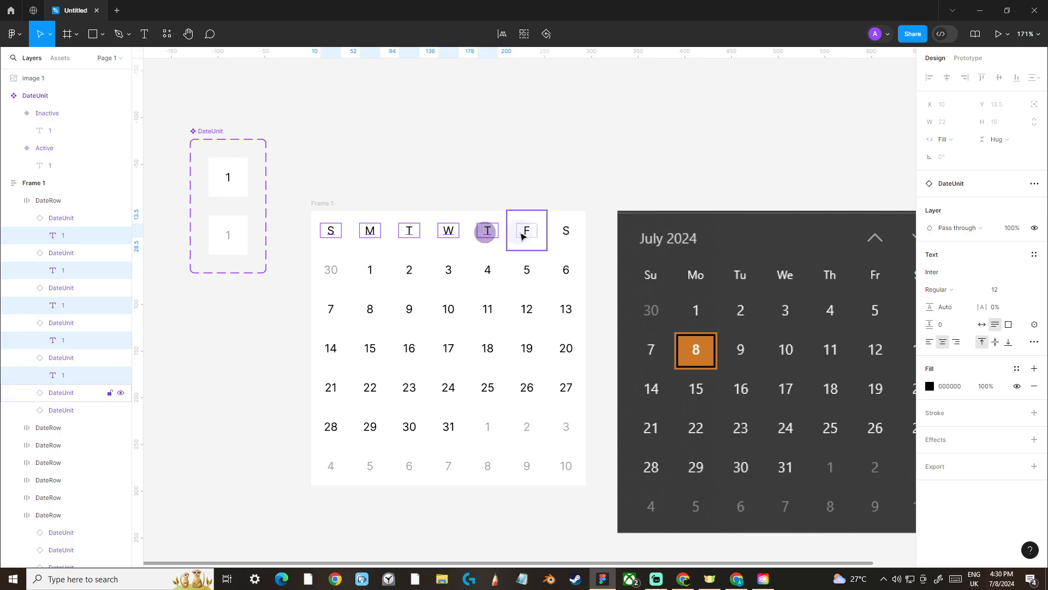
{"action": "left_click", "coordinate": [525, 232], "text": "shift"}
{"action": "left_click", "coordinate": [558, 235], "text": "shift"}
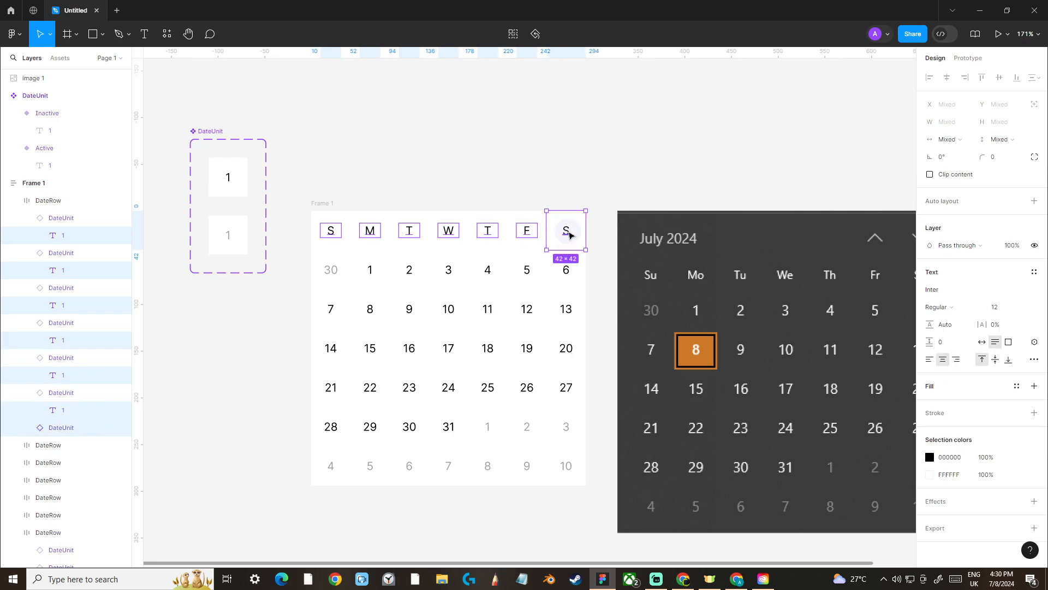
{"action": "key", "text": "ctrl+z"}
{"action": "left_click", "coordinate": [566, 234], "text": "shift"}
{"action": "key", "text": "ctrl+b"}
{"action": "left_click", "coordinate": [502, 166]}
Duplicate the bold weekday row at the top of the calendar grid.
{"action": "left_click_drag", "start_coordinate": [457, 158], "coordinate": [436, 152]}
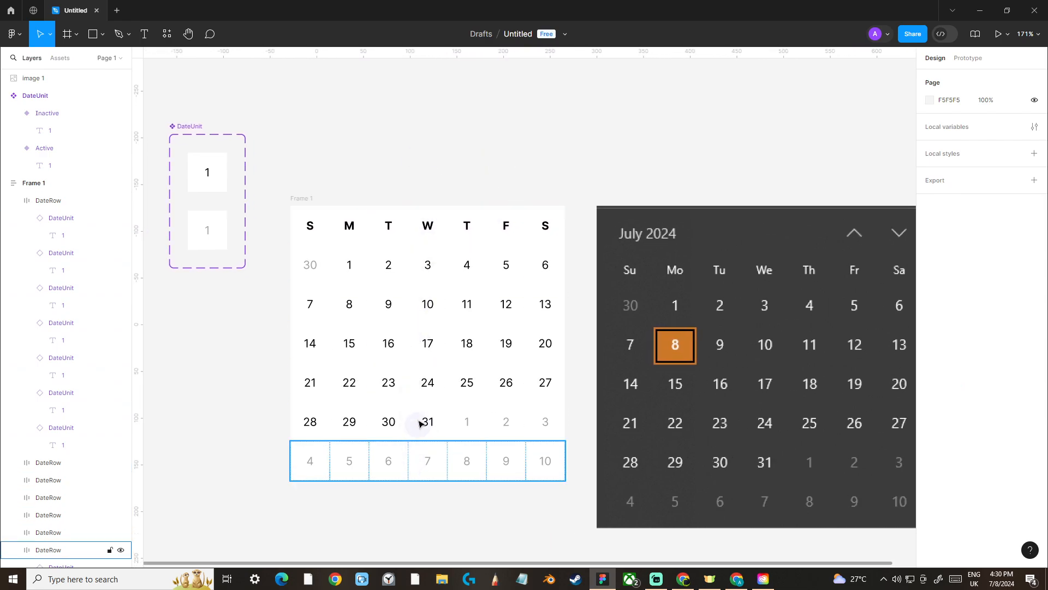
{"action": "left_click", "coordinate": [443, 231]}
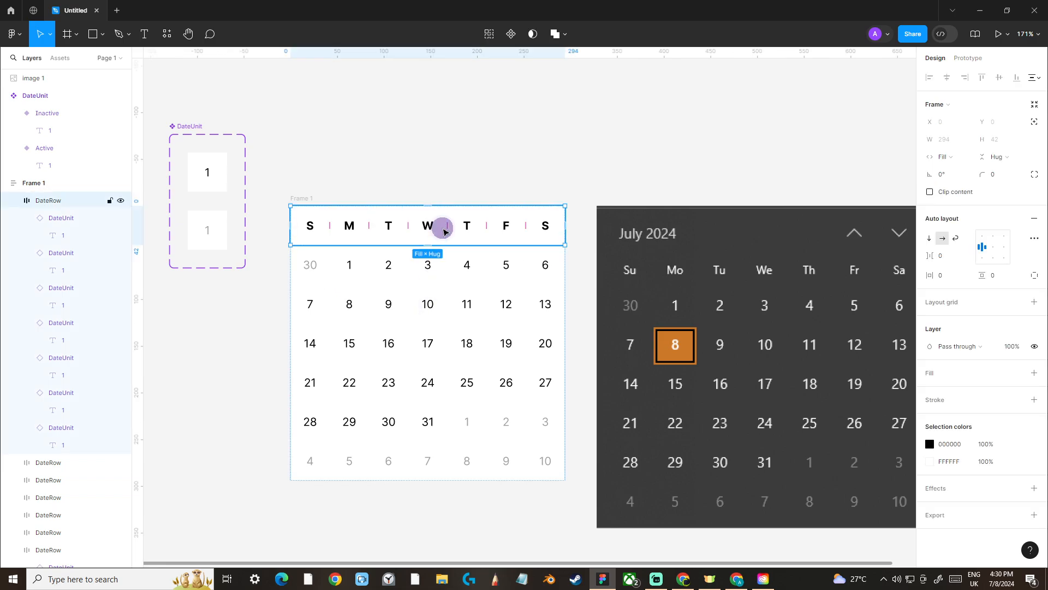
{"action": "key", "text": "ctrl+d"}
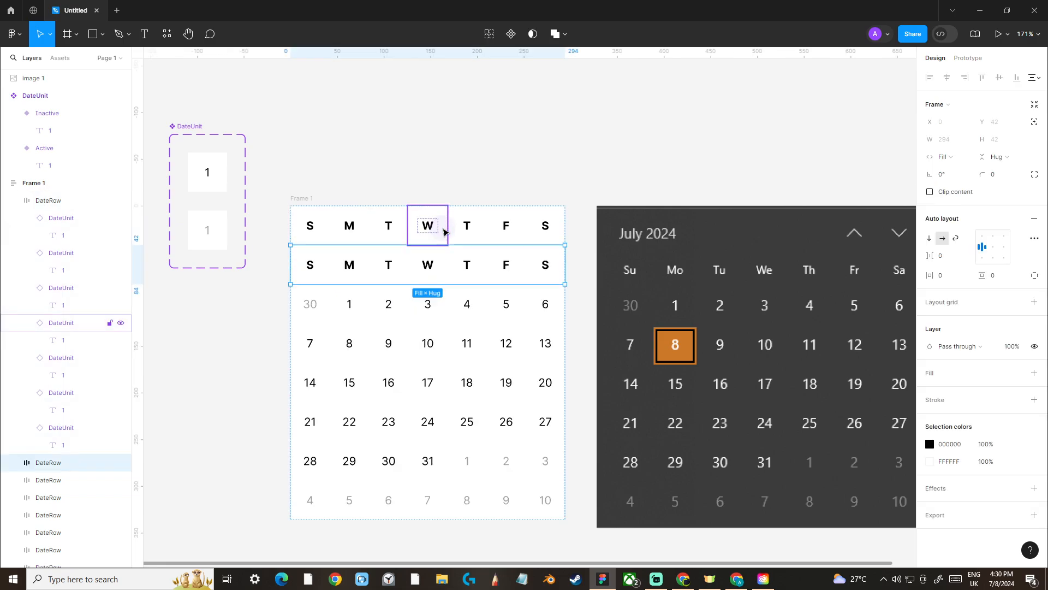
Delete the last four cells (W, T, F, S) from the upper of the two weekday rows.
{"action": "left_click", "coordinate": [350, 230]}
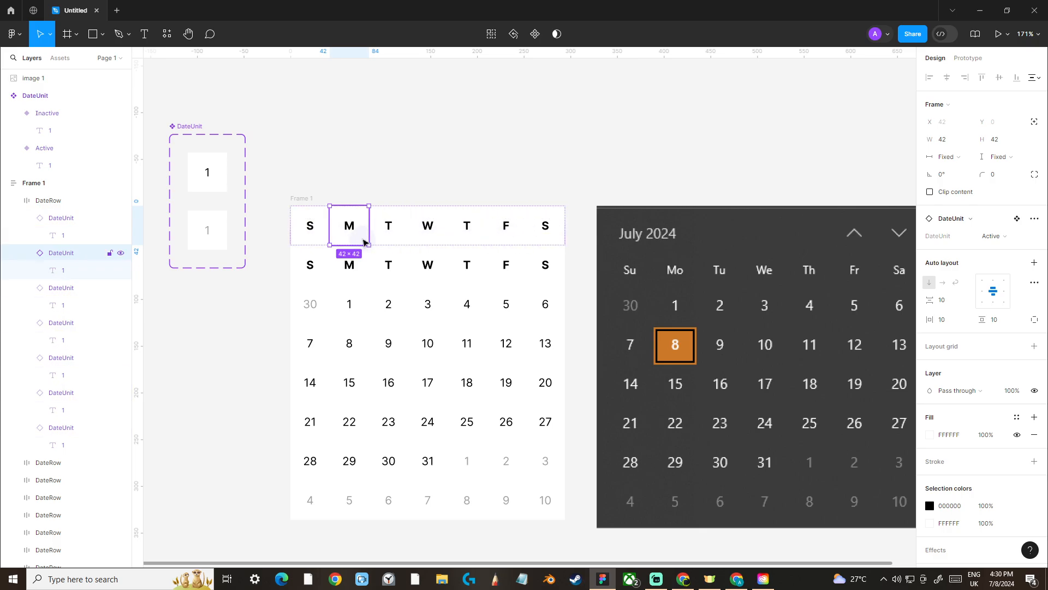
{"action": "left_click", "coordinate": [386, 233]}
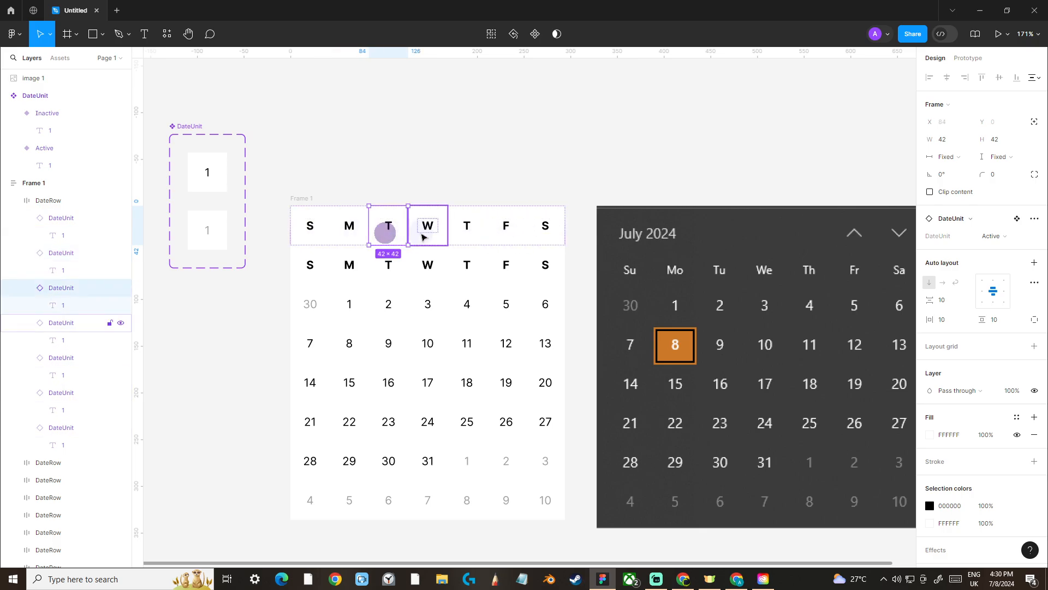
{"action": "left_click", "coordinate": [421, 233]}
{"action": "left_click", "coordinate": [471, 236], "text": "shift"}
{"action": "left_click", "coordinate": [498, 234], "text": "shift"}
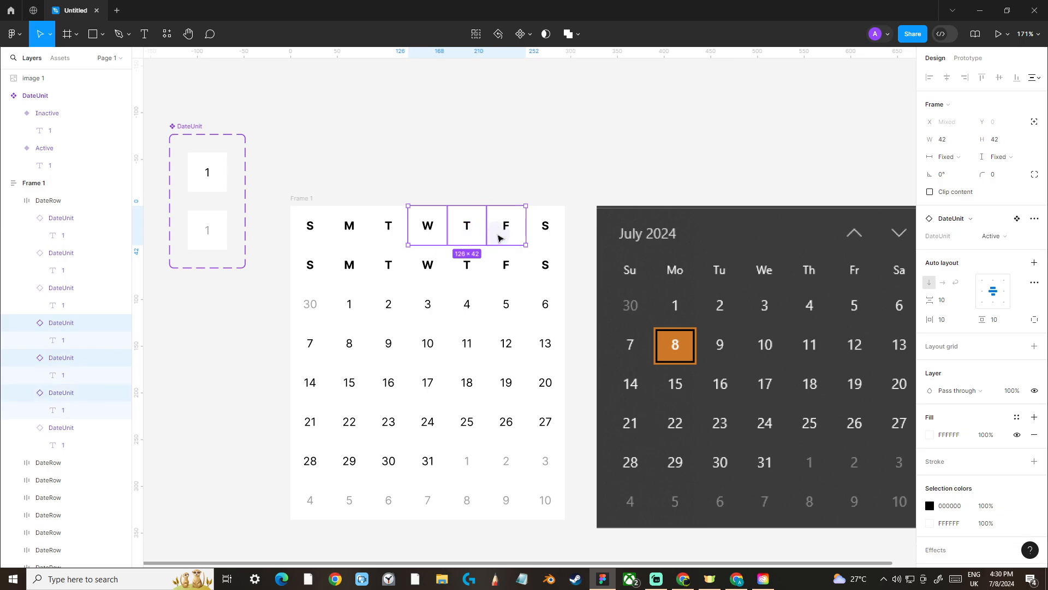
{"action": "key", "text": "Delete"}
{"action": "left_click", "coordinate": [442, 229]}
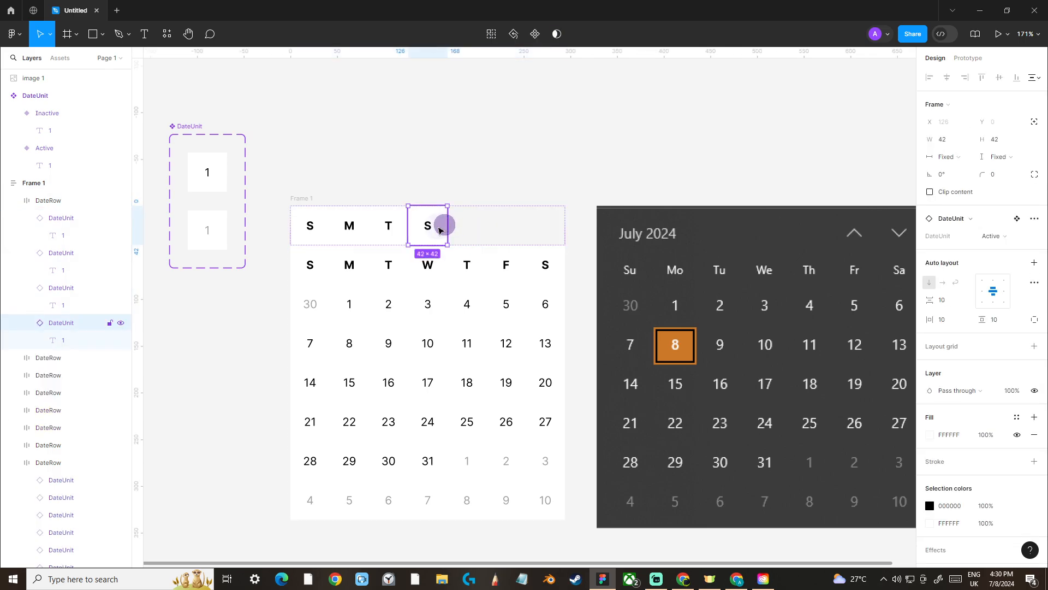
{"action": "key", "text": "Delete"}
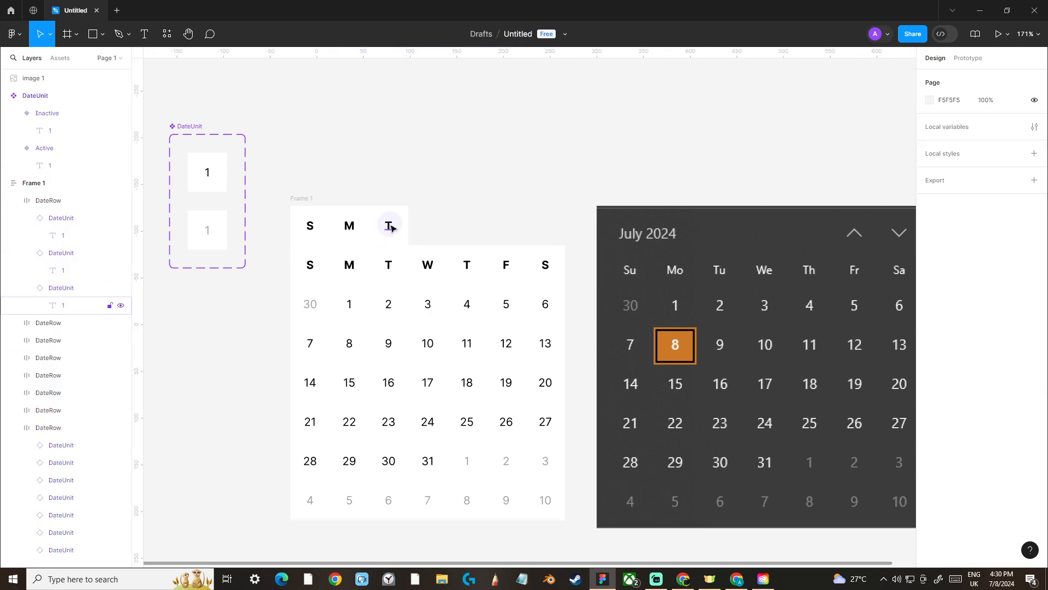
Change the text of the top row's middle cell to JULY.
{"action": "double_click", "coordinate": [350, 227]}
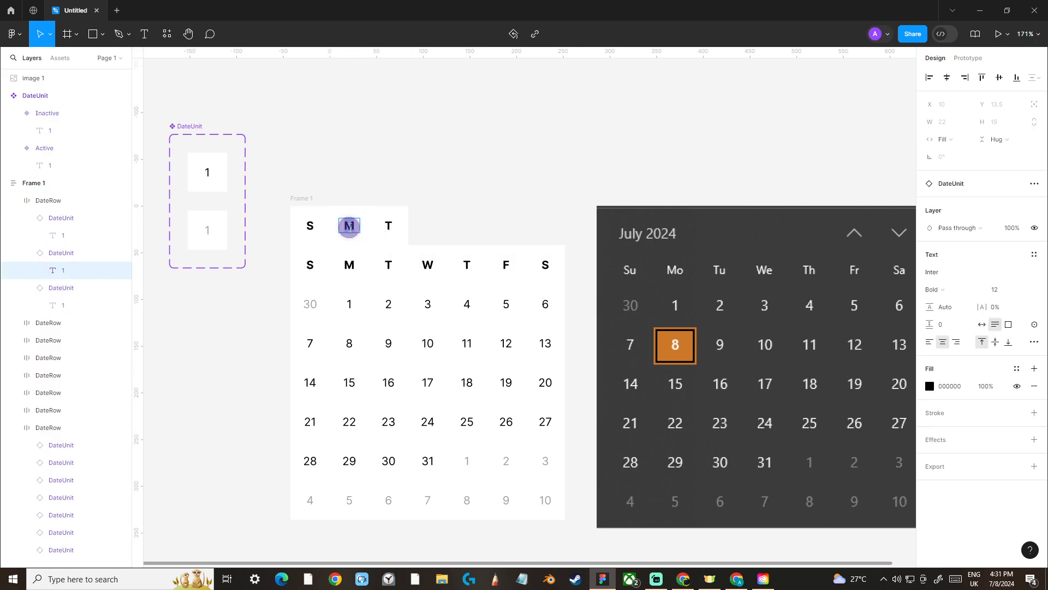
{"action": "type", "text": "JULY"}
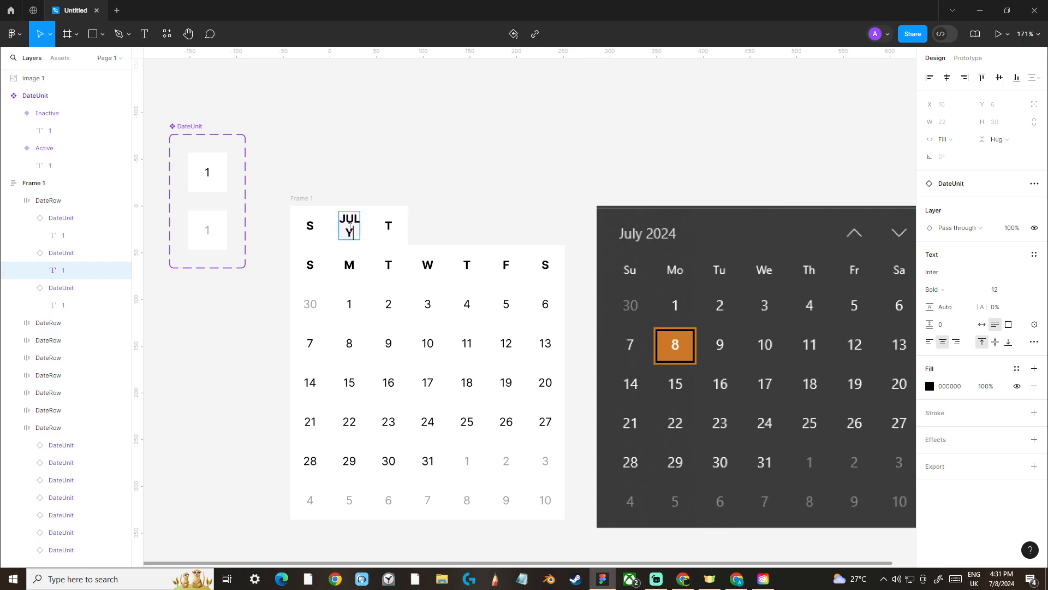
{"action": "left_click", "coordinate": [412, 200]}
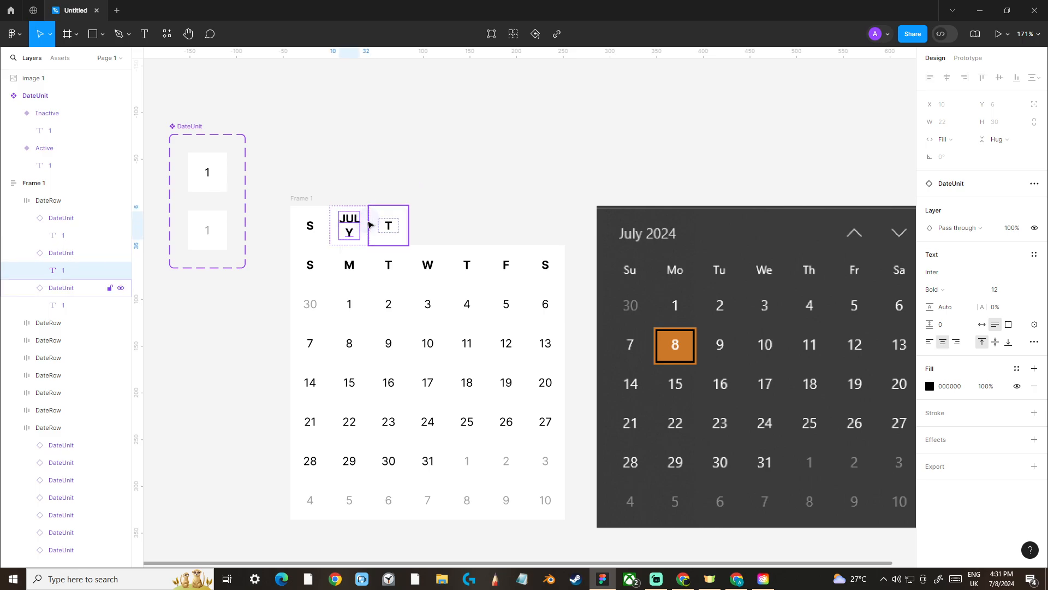
Set the horizontal sizing of the JULY cell to Fill container.
{"action": "left_click", "coordinate": [363, 219]}
{"action": "left_click", "coordinate": [351, 225]}
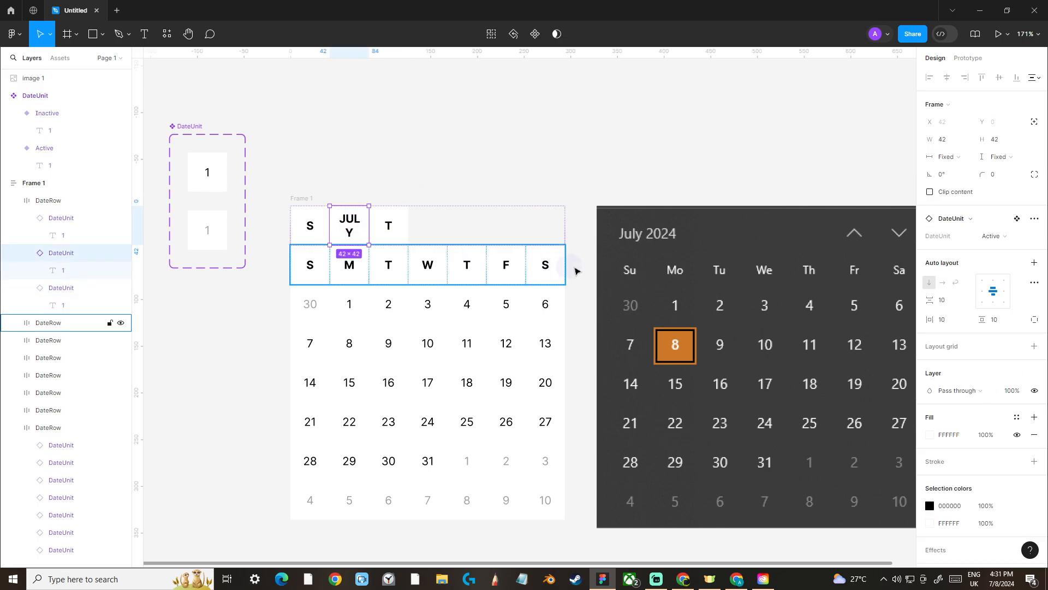
{"action": "left_click", "coordinate": [961, 161]}
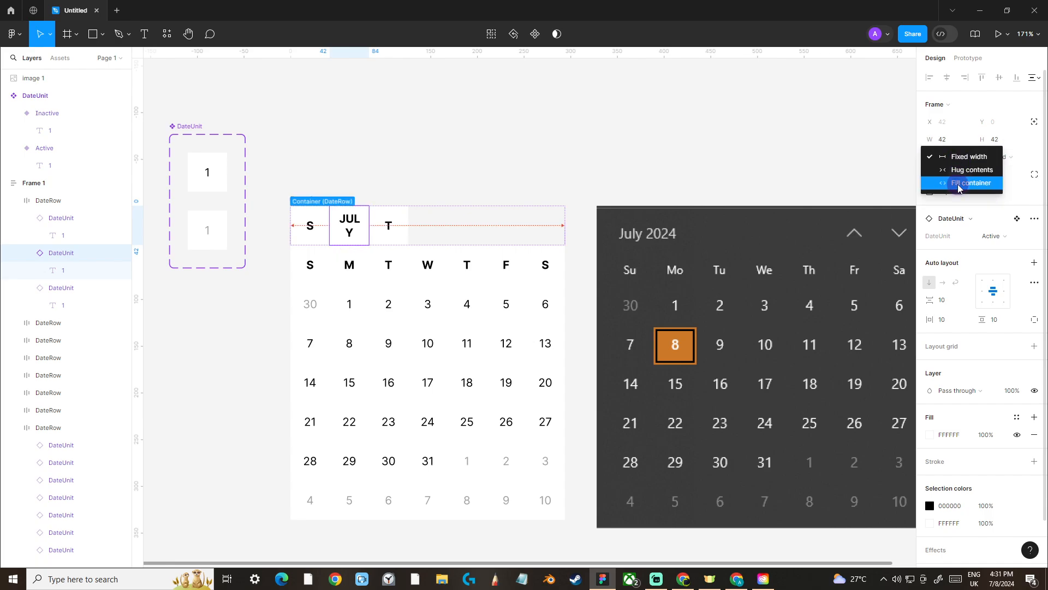
{"action": "left_click", "coordinate": [959, 183]}
{"action": "left_click", "coordinate": [671, 175]}
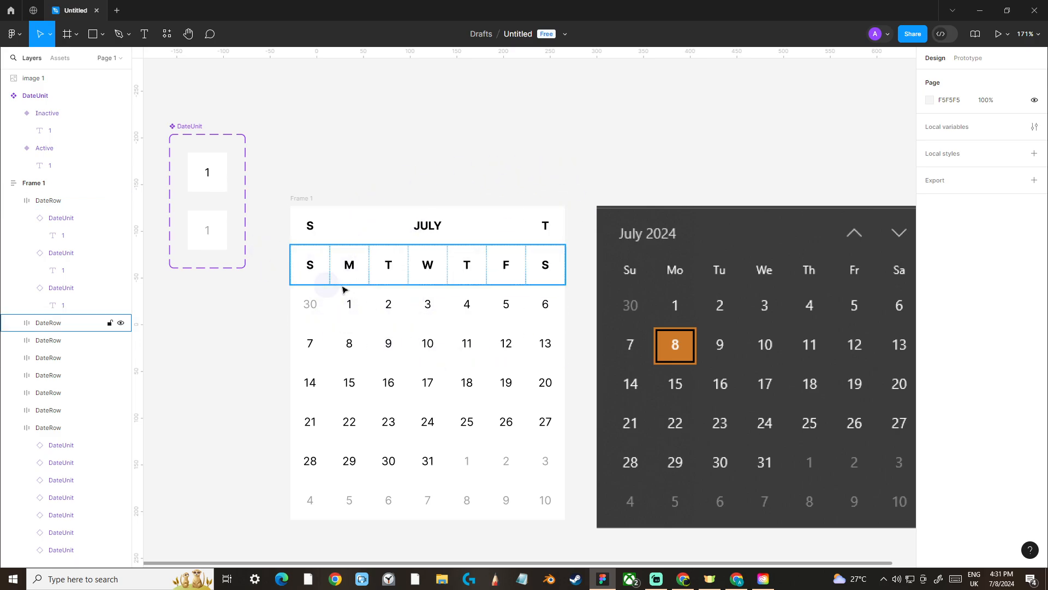
Add a third variant to the DateUnit component set.
{"action": "double_click", "coordinate": [316, 231]}
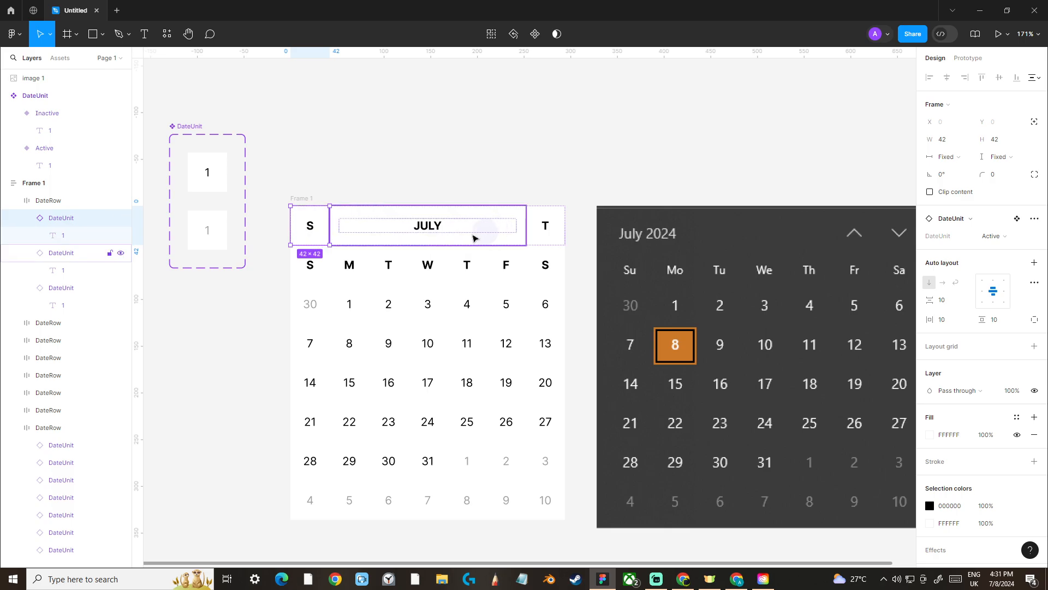
{"action": "left_click_drag", "start_coordinate": [327, 153], "coordinate": [396, 125]}
{"action": "left_click", "coordinate": [258, 102]}
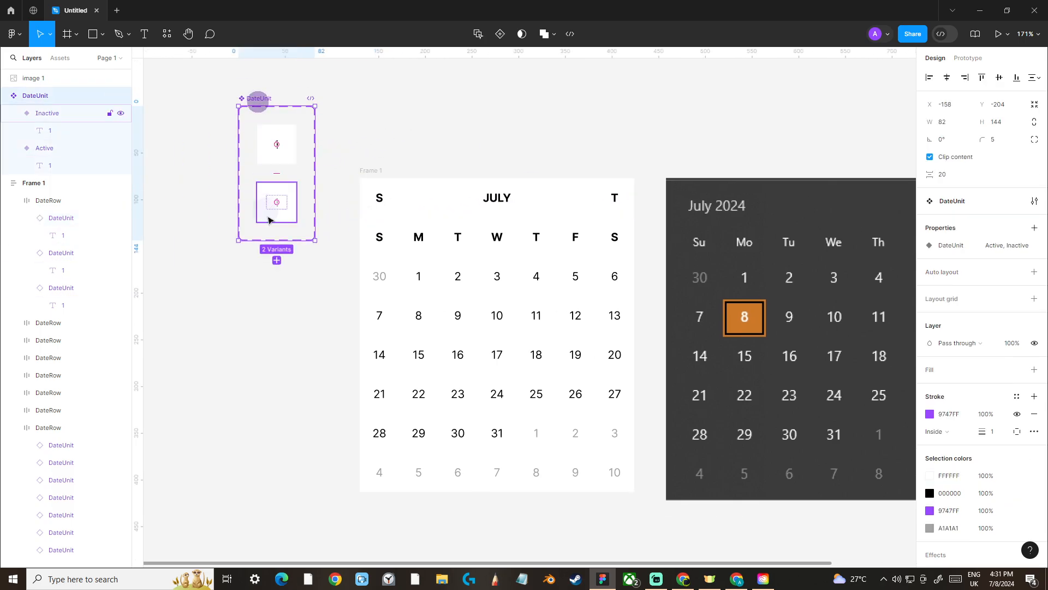
{"action": "left_click", "coordinate": [277, 260]}
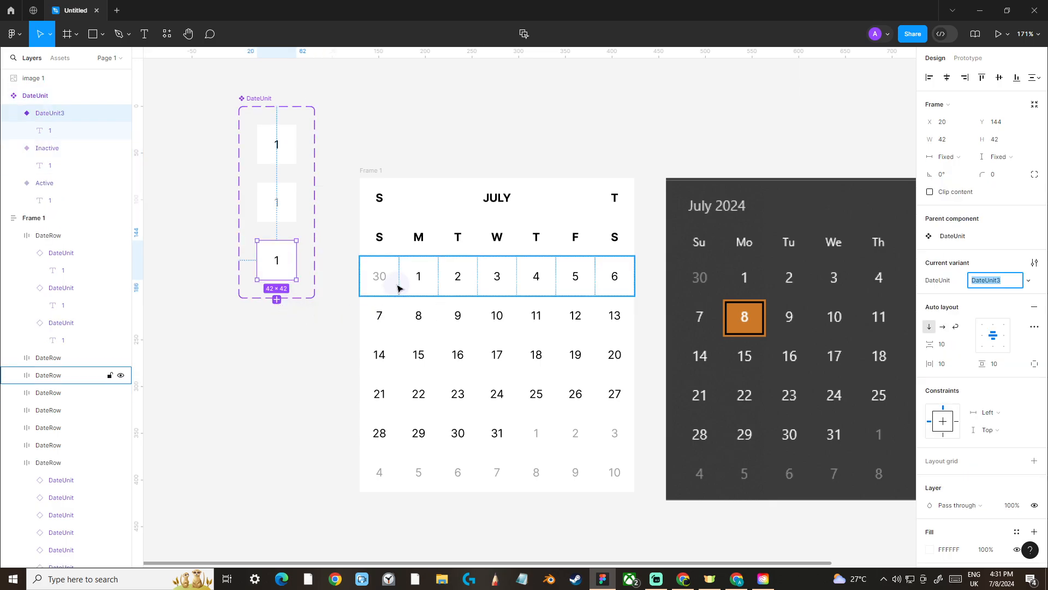
Run the Content Reel plugin and search its Fluent Icons - Regular set for "arrow".
{"action": "scroll", "coordinate": [399, 288], "scroll_direction": "down", "scroll_amount": 5}
{"action": "scroll", "coordinate": [398, 287], "scroll_direction": "up", "scroll_amount": 5}
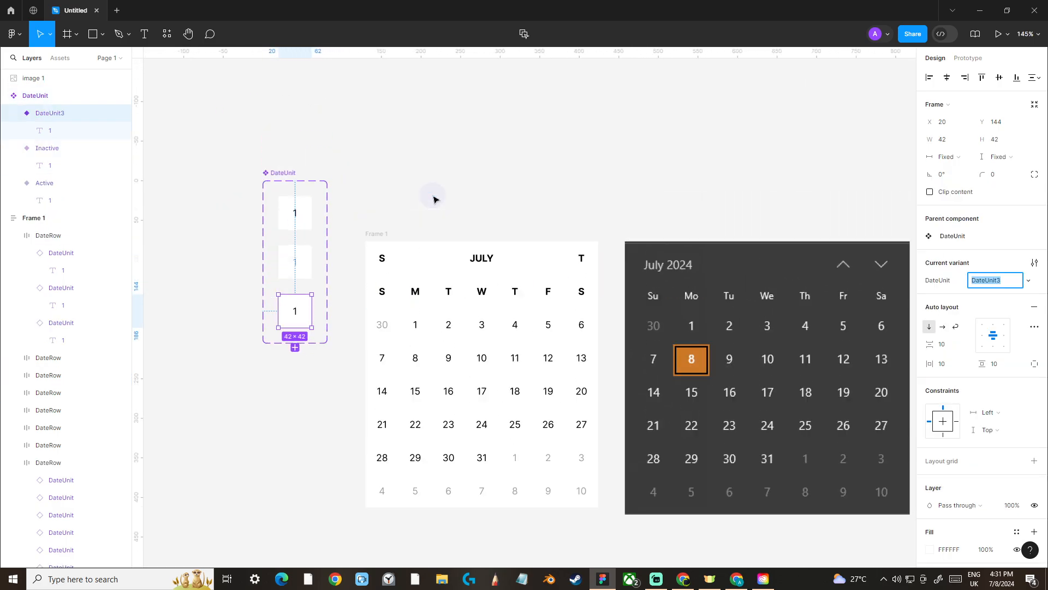
{"action": "right_click", "coordinate": [456, 145]}
{"action": "mouse_move", "coordinate": [514, 237]}
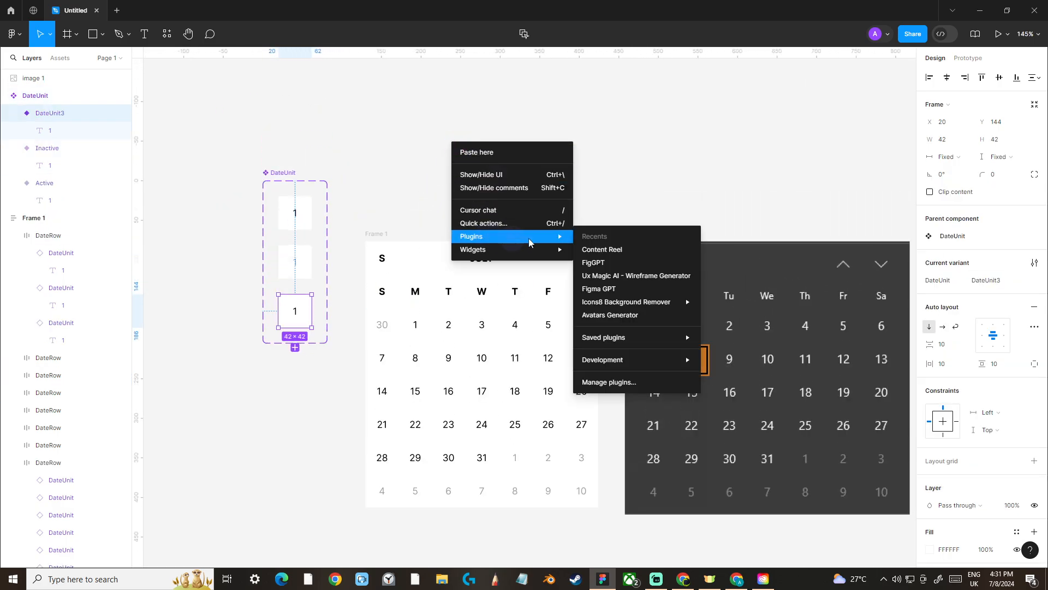
{"action": "left_click", "coordinate": [595, 250]}
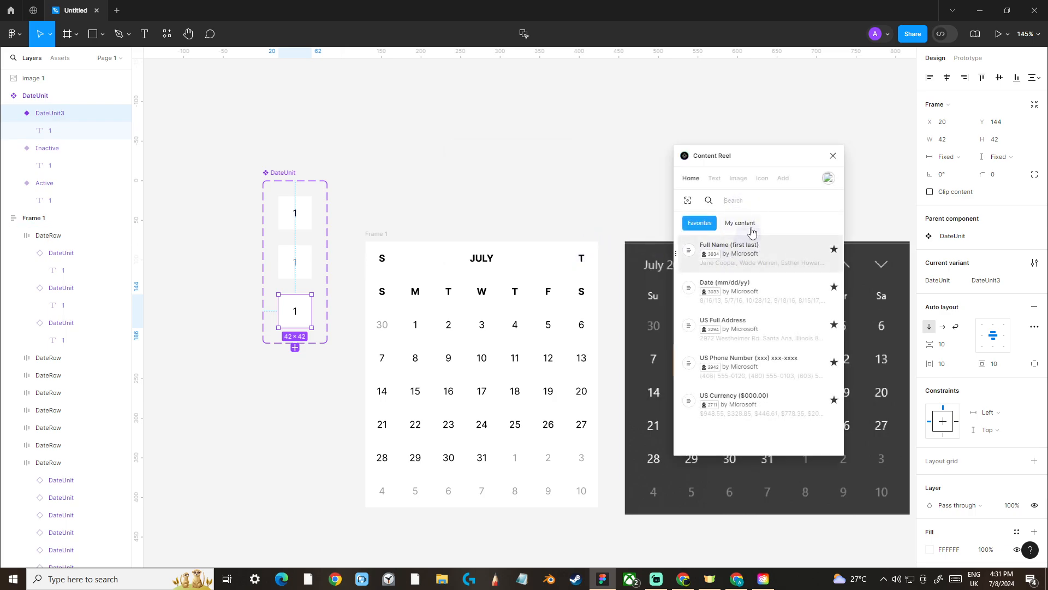
{"action": "left_click", "coordinate": [762, 182]}
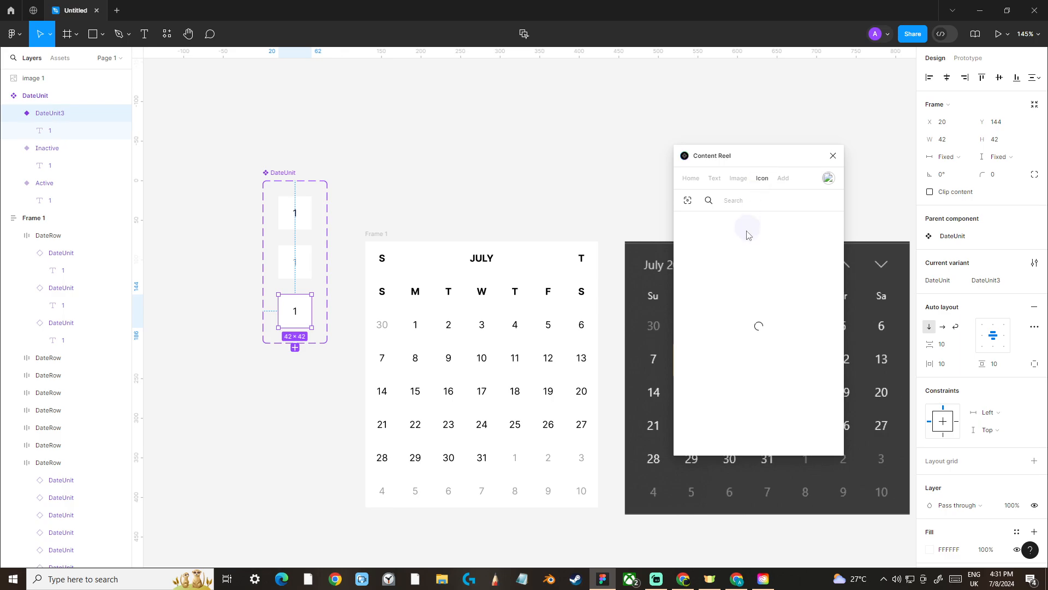
{"action": "left_click", "coordinate": [756, 263]}
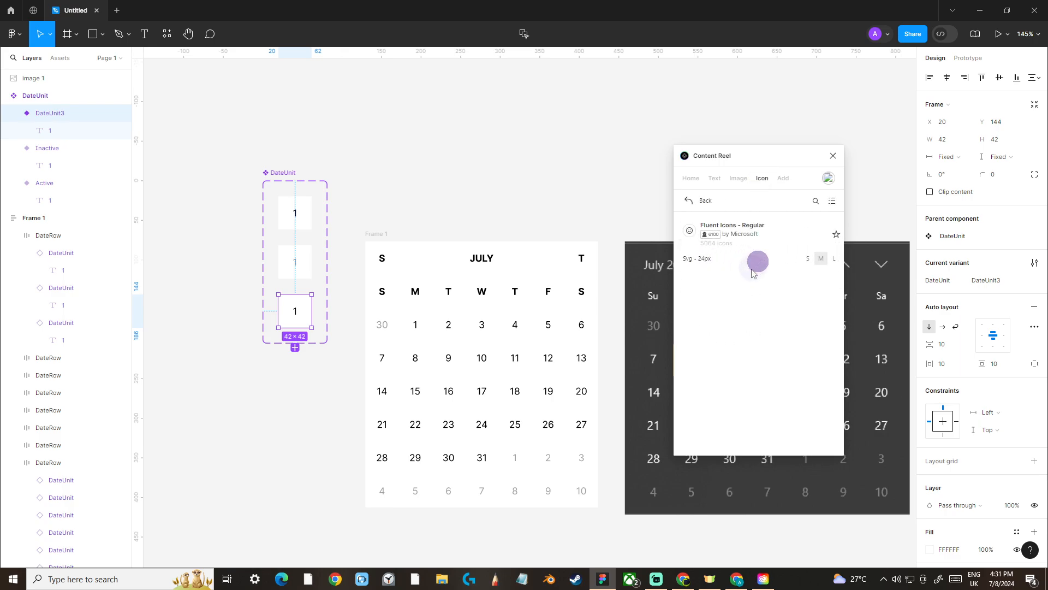
{"action": "left_click", "coordinate": [815, 200]}
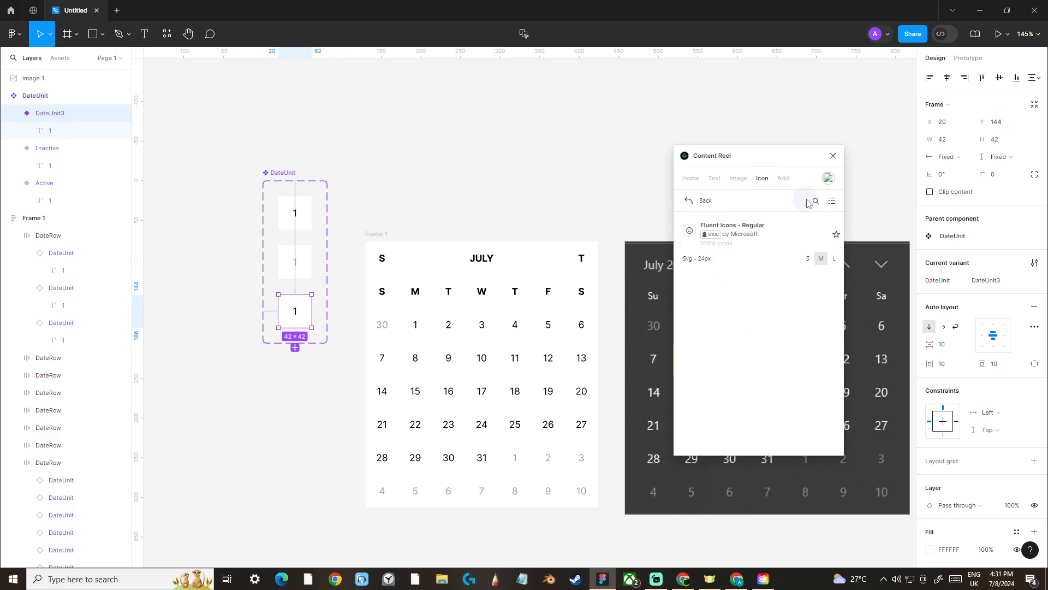
{"action": "type", "text": "asrrow"}
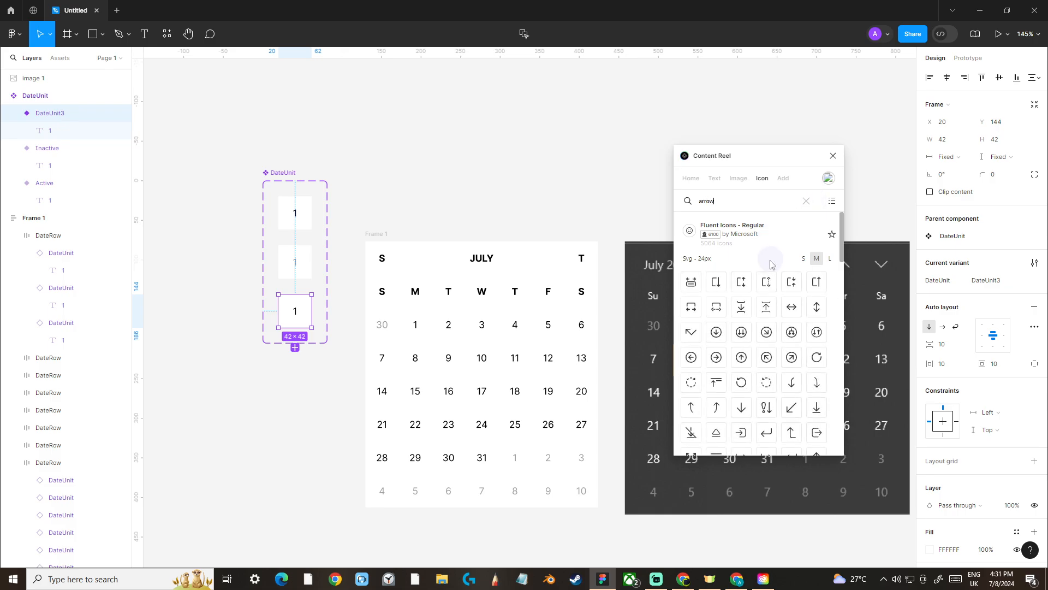
Insert the plain right-pointing chevron icon and place it on the empty canvas beside the DateUnit component set.
{"action": "scroll", "coordinate": [768, 262], "scroll_direction": "down", "scroll_amount": 2}
{"action": "scroll", "coordinate": [763, 286], "scroll_direction": "down", "scroll_amount": 10}
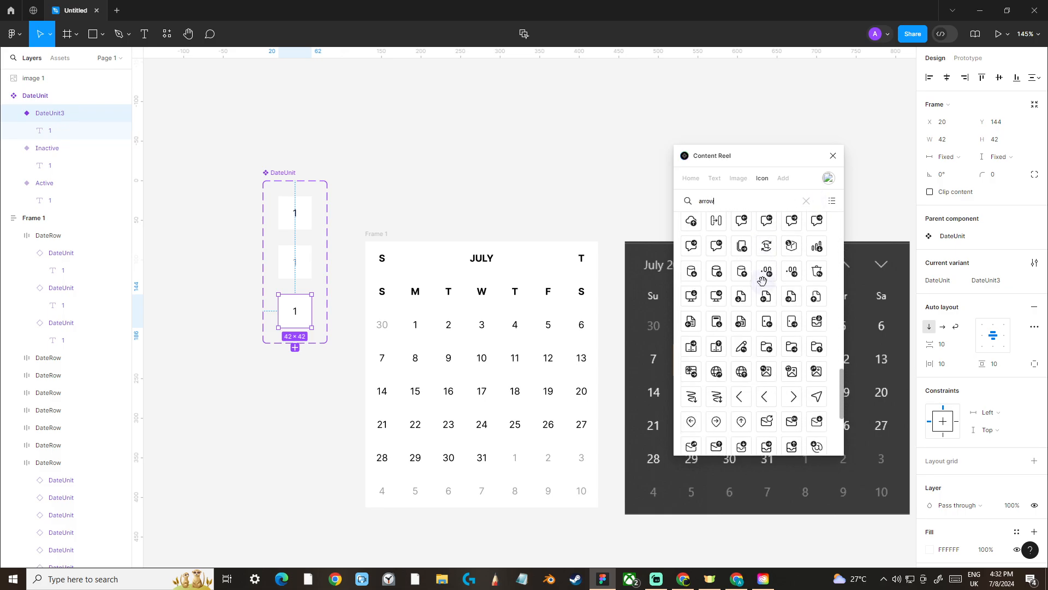
{"action": "left_click", "coordinate": [792, 288]}
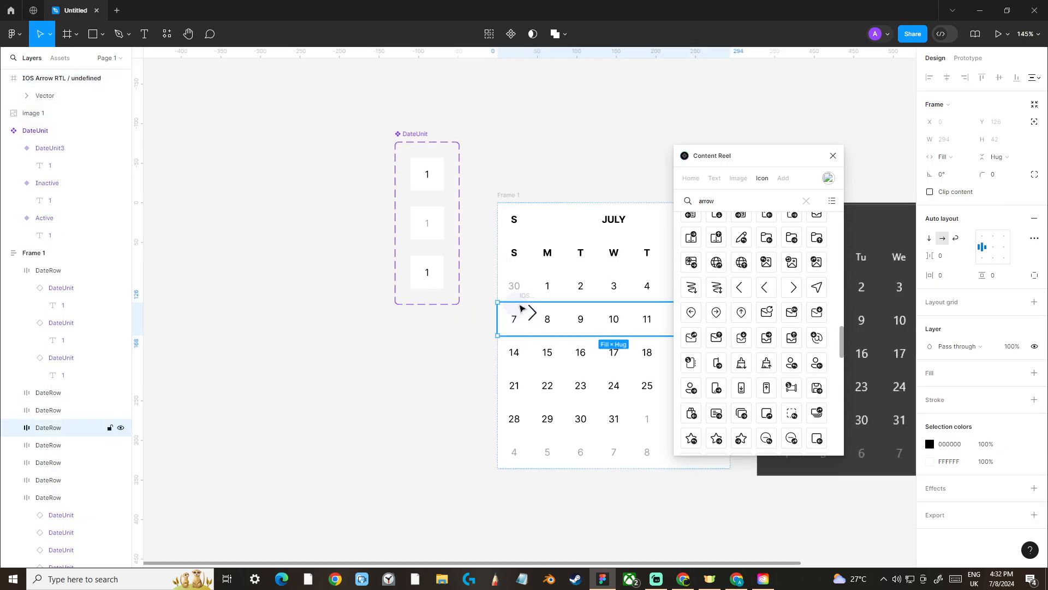
{"action": "left_click_drag", "start_coordinate": [528, 297], "coordinate": [344, 284]}
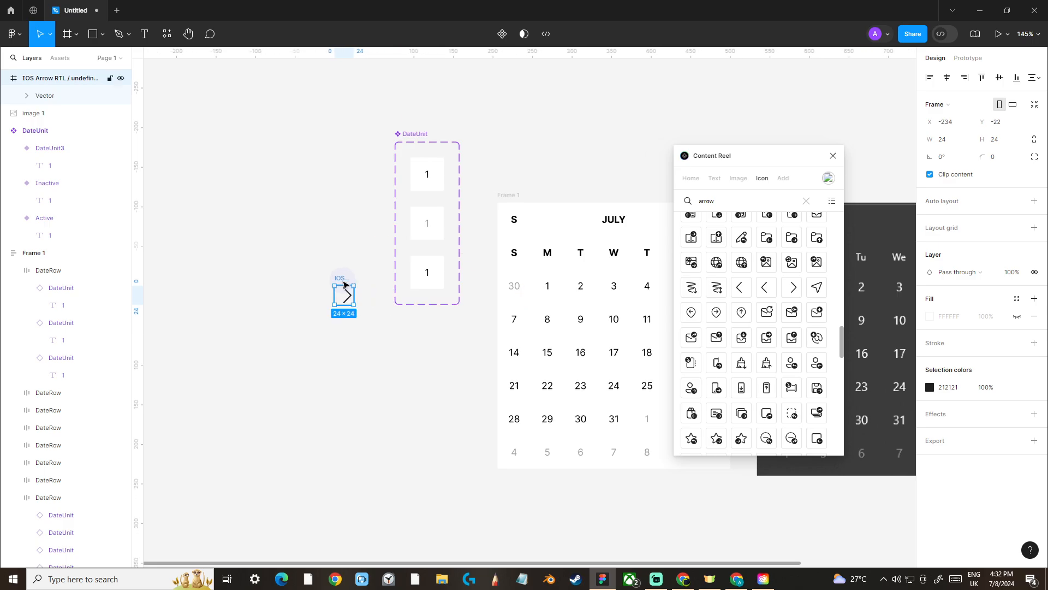
Replace the number in the third DateUnit variant with the right-pointing chevron icon.
{"action": "double_click", "coordinate": [427, 276]}
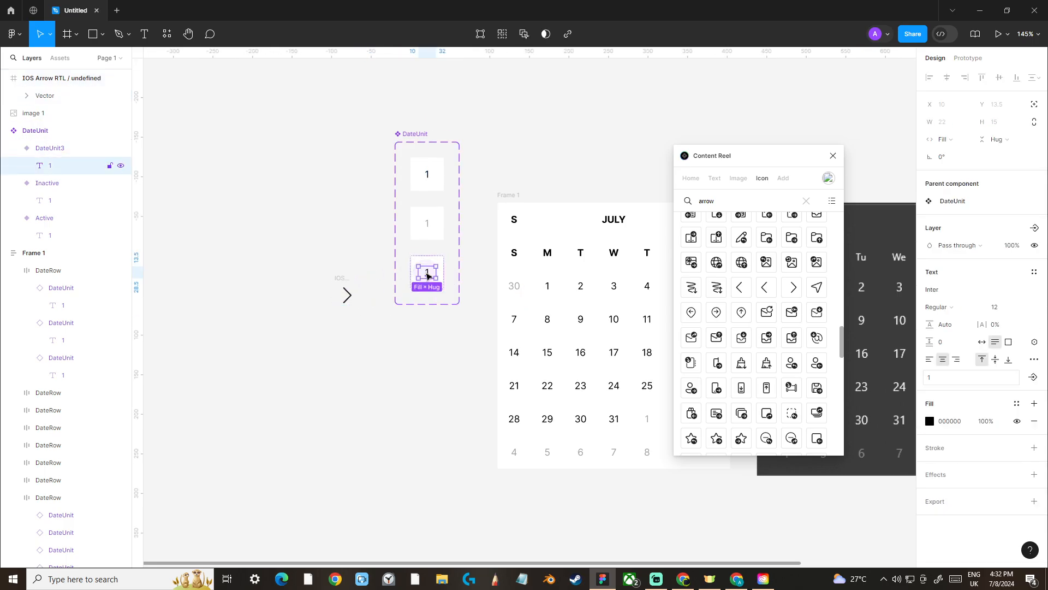
{"action": "key", "text": "ctrl+shift+r"}
{"action": "left_click", "coordinate": [333, 259]}
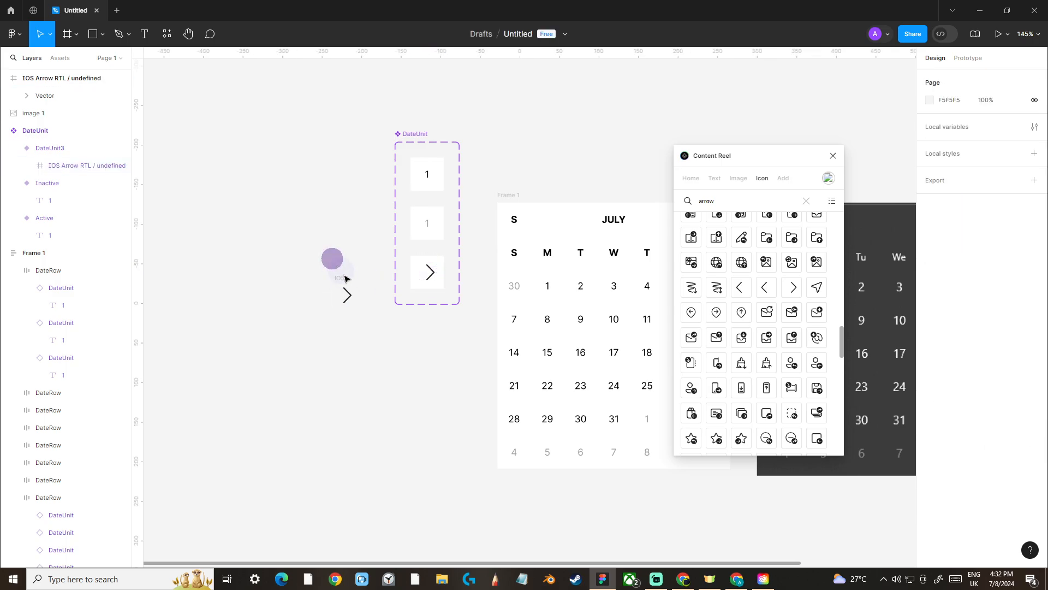
Close the Content Reel plugin and delete the loose chevron icon beside the DateUnit component set.
{"action": "left_click", "coordinate": [339, 281]}
{"action": "scroll", "coordinate": [339, 280], "scroll_direction": "up", "scroll_amount": 1}
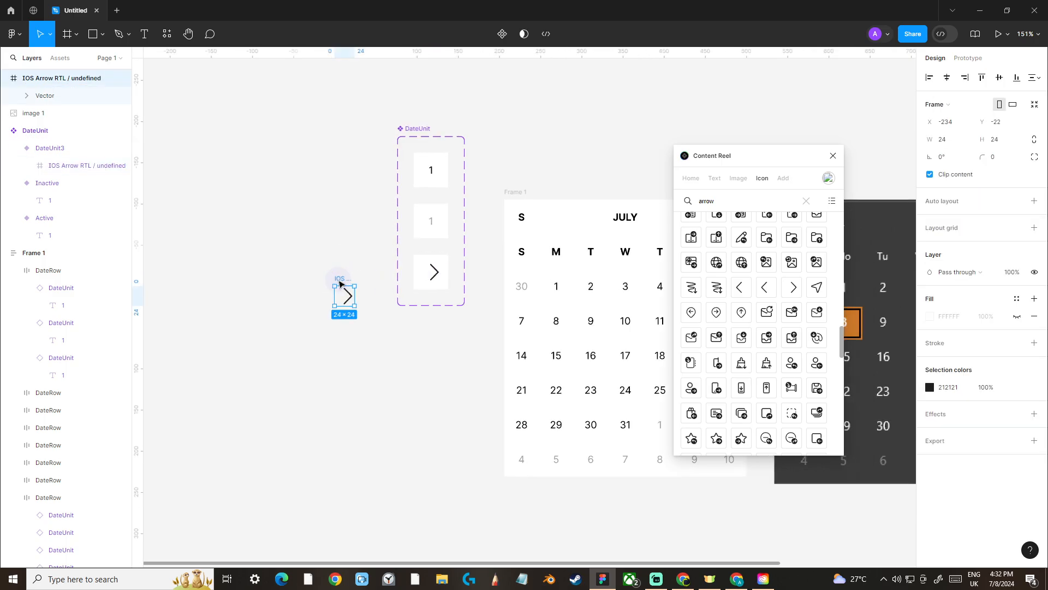
{"action": "left_click", "coordinate": [833, 156]}
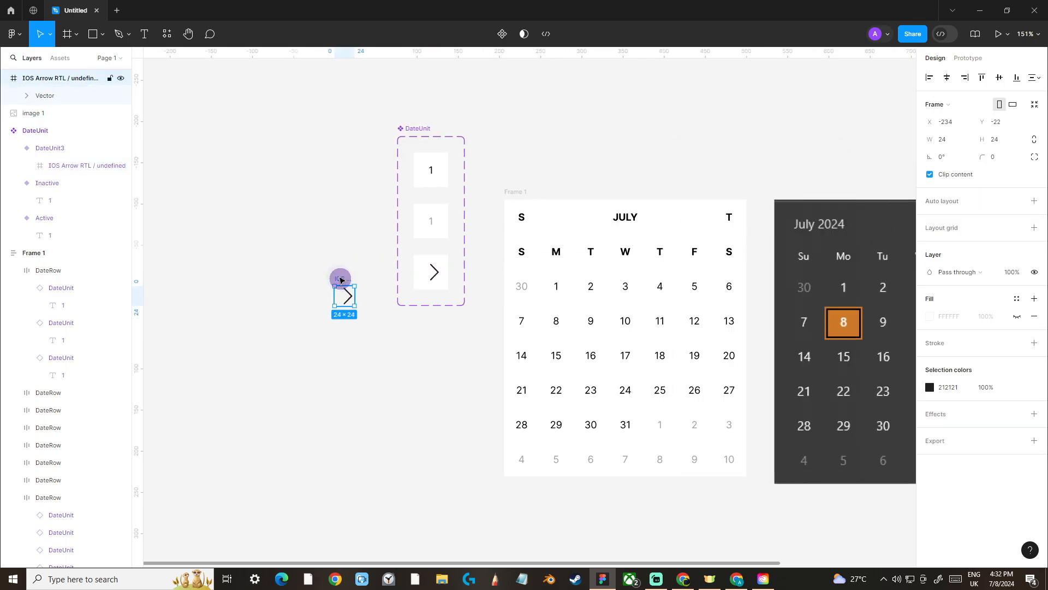
{"action": "key", "text": "Delete"}
Centre the chevron vector within its 24 × 24 icon frame in the third DateUnit variant, at X 7, Y 2.
{"action": "scroll", "coordinate": [506, 285], "scroll_direction": "up", "scroll_amount": 3}
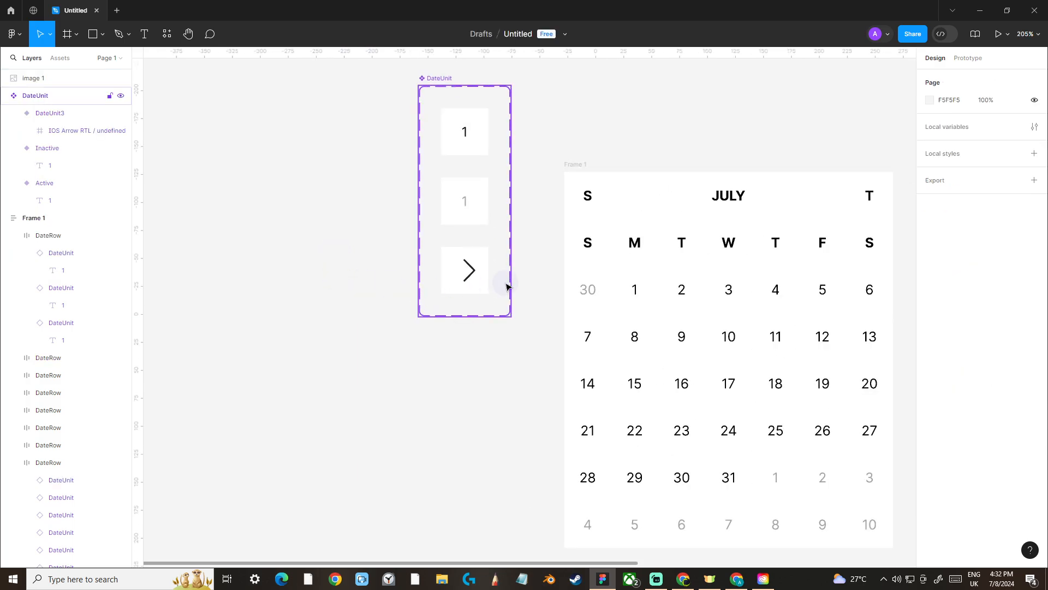
{"action": "double_click", "coordinate": [467, 272]}
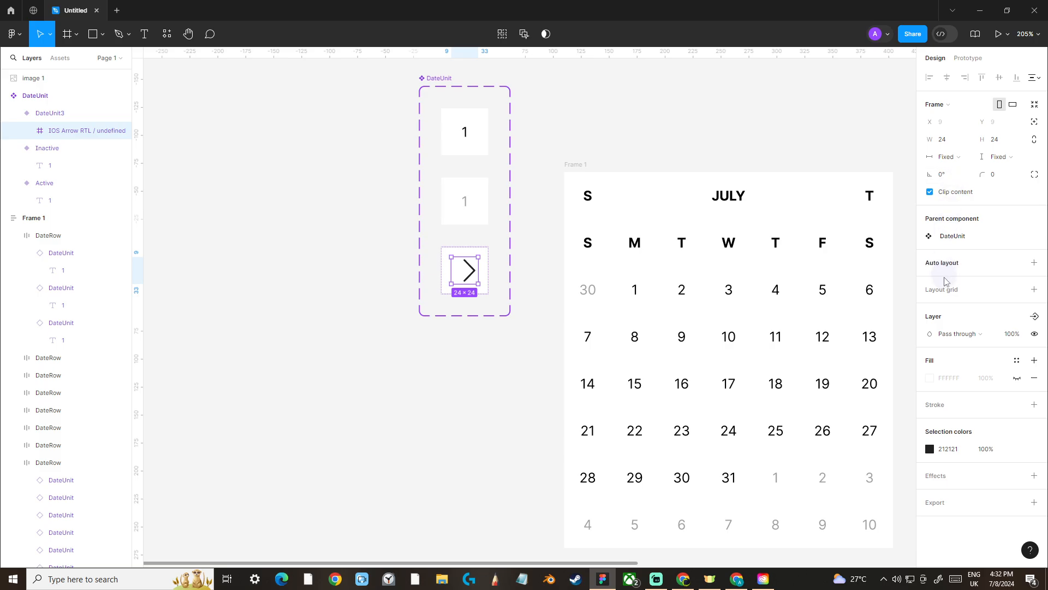
{"action": "left_click", "coordinate": [677, 143]}
{"action": "scroll", "coordinate": [686, 131], "scroll_direction": "right", "scroll_amount": 3}
{"action": "left_click", "coordinate": [454, 282]}
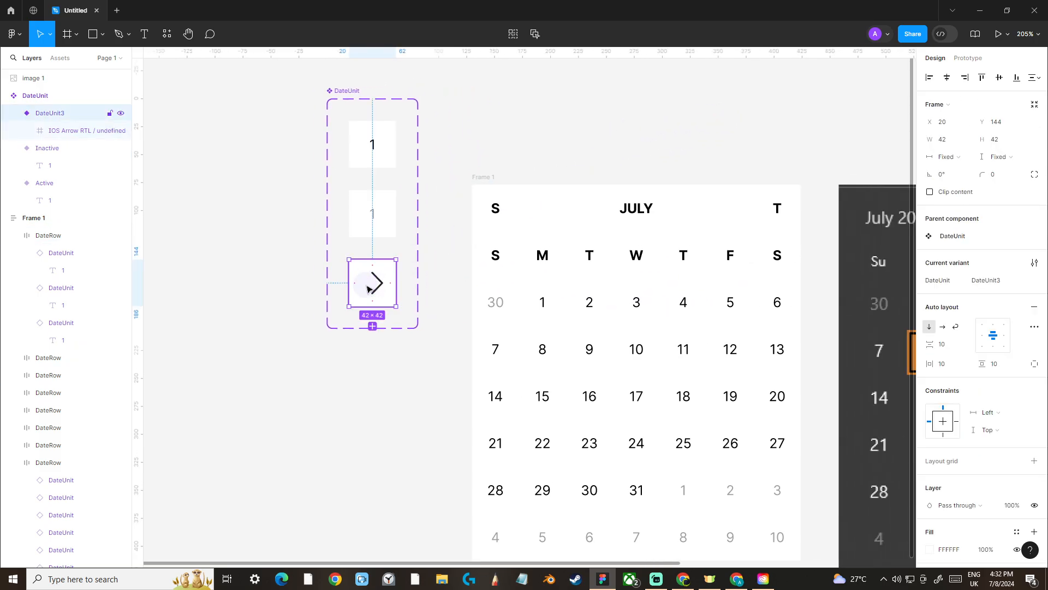
{"action": "left_click", "coordinate": [382, 289]}
{"action": "left_click", "coordinate": [381, 289]}
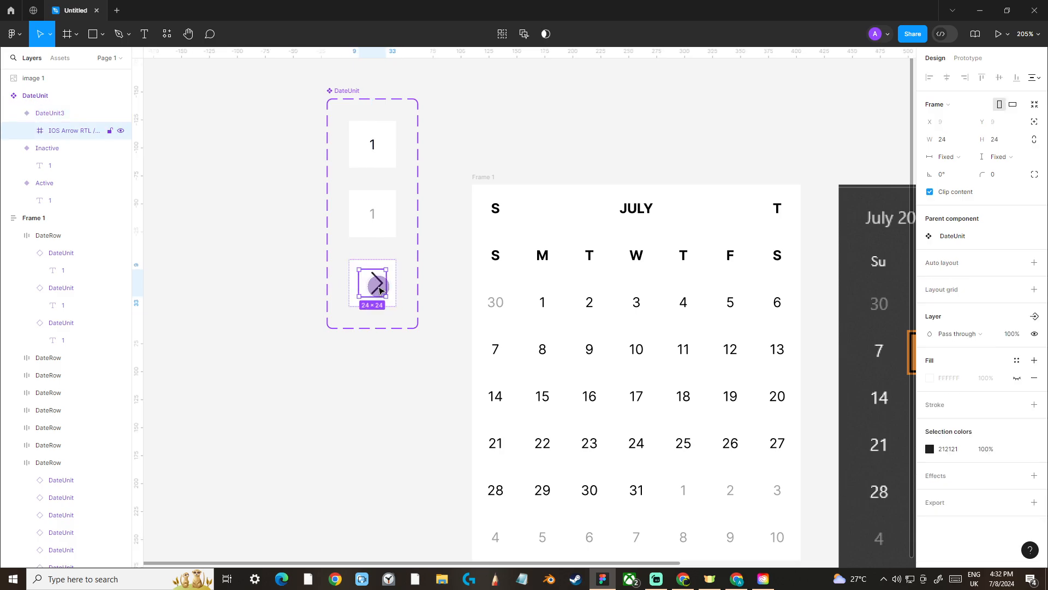
{"action": "scroll", "coordinate": [381, 289], "scroll_direction": "up", "scroll_amount": 3}
{"action": "left_click", "coordinate": [386, 286]}
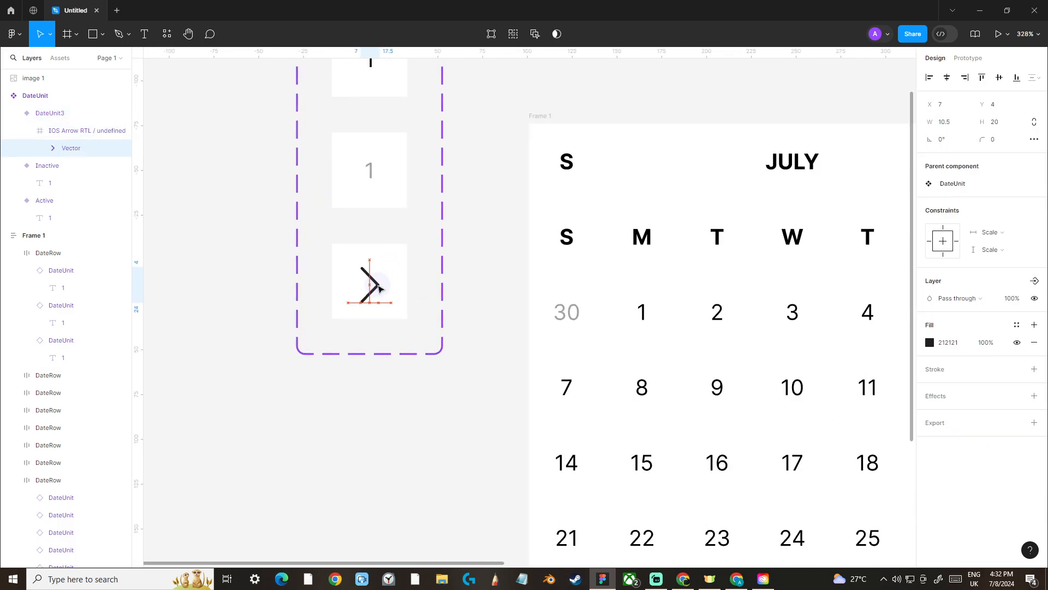
{"action": "key", "text": "Up"}
{"action": "key", "text": "Up"}
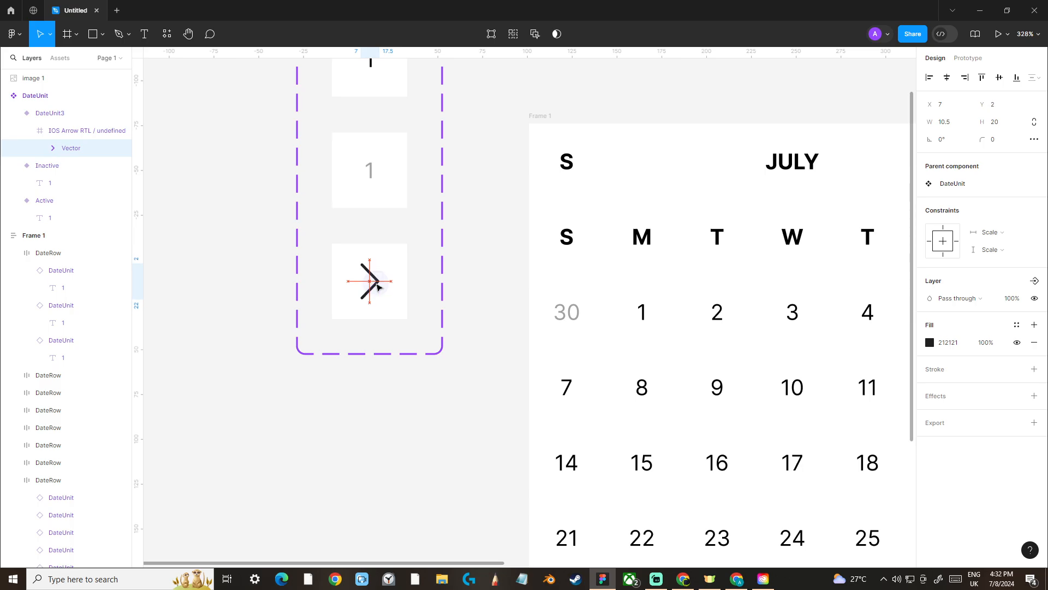
{"action": "scroll", "coordinate": [378, 287], "scroll_direction": "down", "scroll_amount": 3}
{"action": "left_click", "coordinate": [452, 184]}
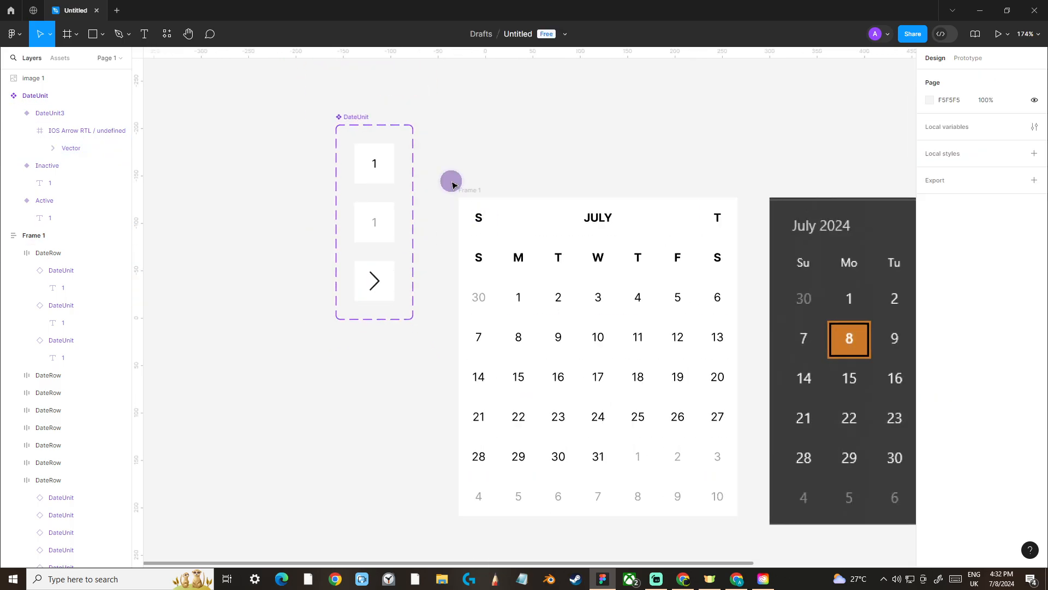
Rename the chevron variant of the DateUnit component set to IconUnit.
{"action": "left_click", "coordinate": [393, 272]}
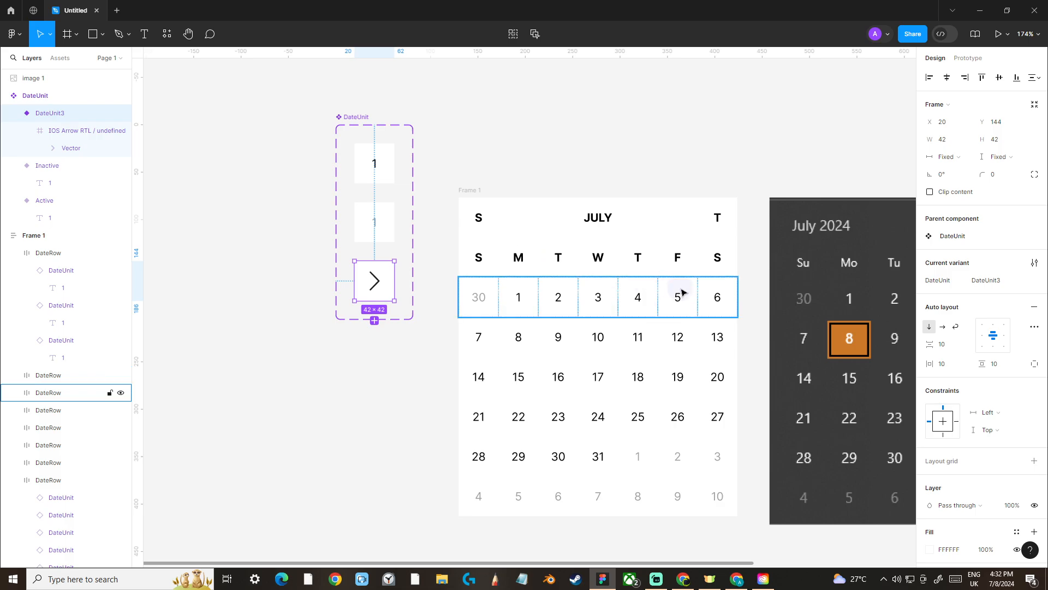
{"action": "left_click", "coordinate": [993, 286]}
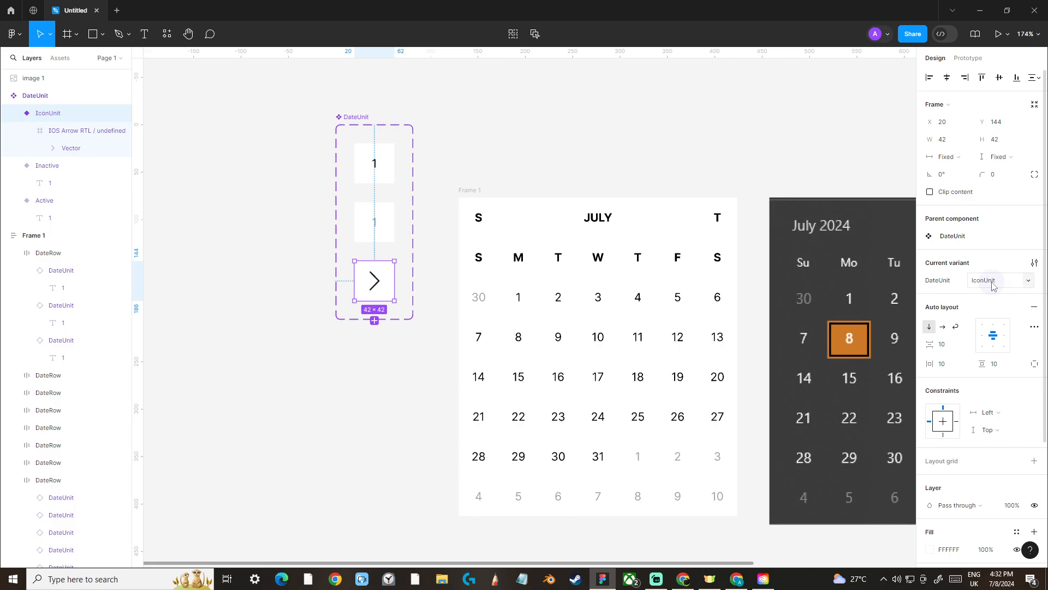
{"action": "key", "text": "Return"}
Switch the "S" cell beside JULY in the calendar's header row to the IconUnit variant.
{"action": "left_click", "coordinate": [477, 220]}
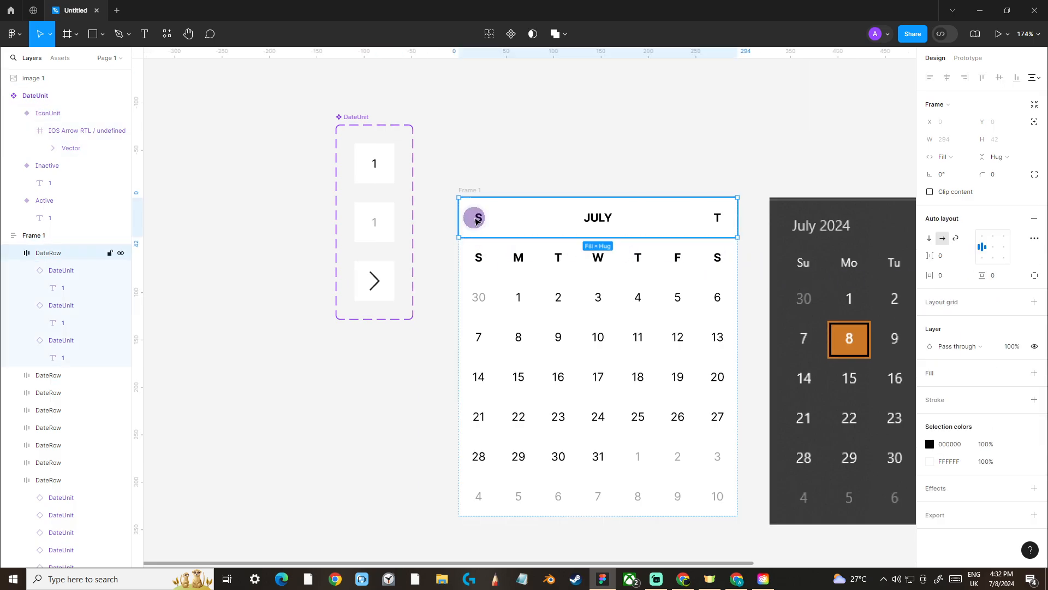
{"action": "left_click", "coordinate": [477, 219]}
{"action": "left_click", "coordinate": [1004, 242]}
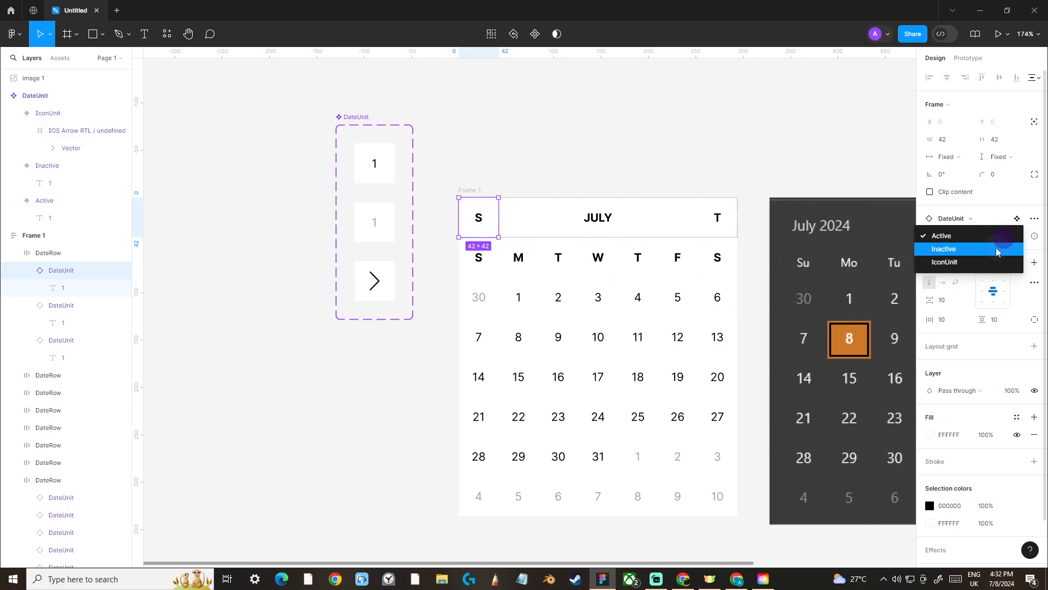
{"action": "left_click", "coordinate": [985, 263]}
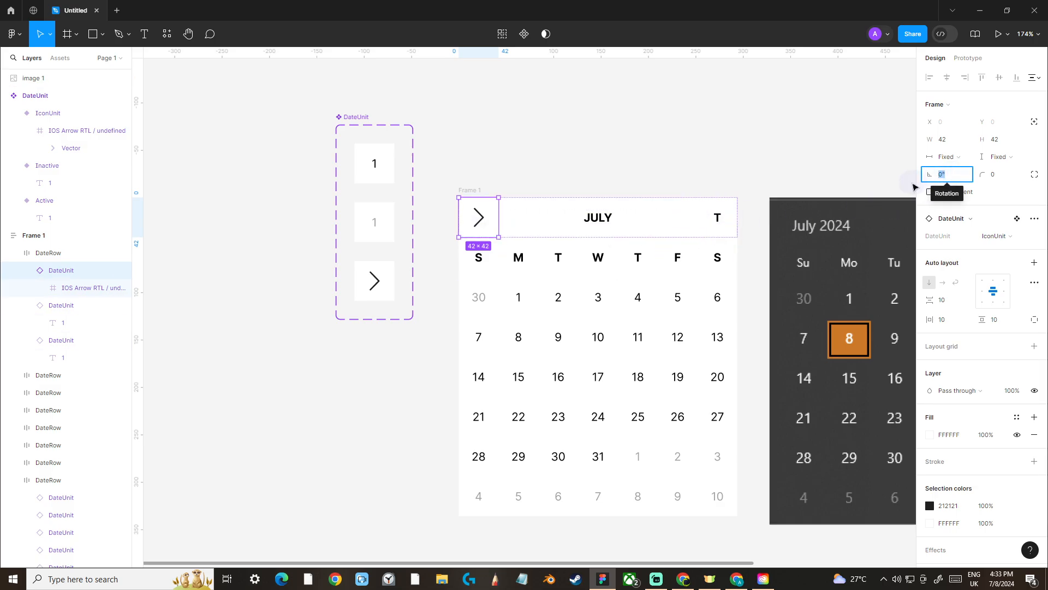
Rotate the header row's chevron cell by 180° so that its arrow points left.
{"action": "left_click_drag", "start_coordinate": [918, 171], "coordinate": [732, 214]}
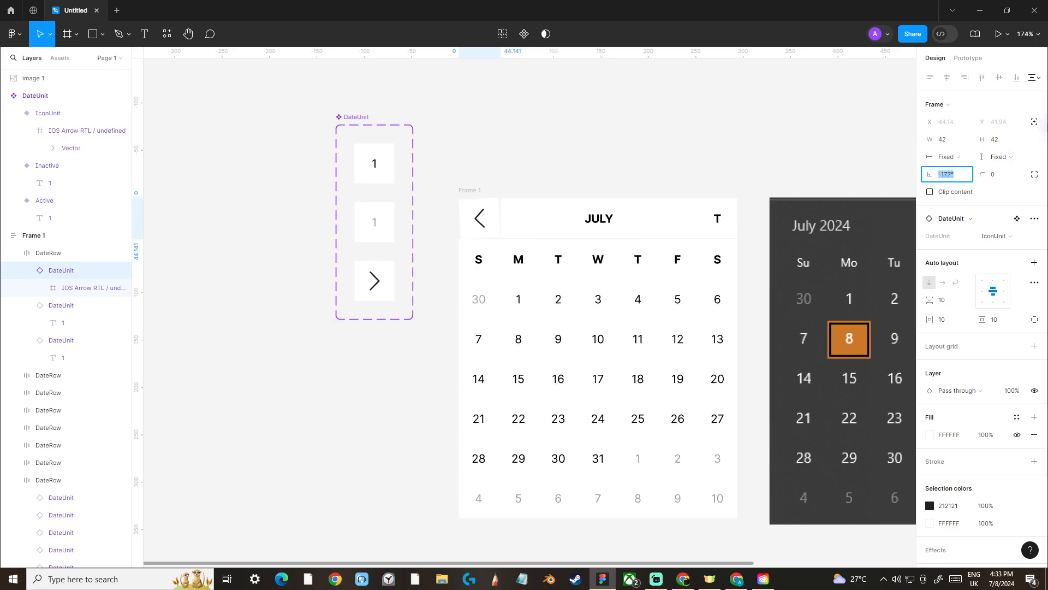
{"action": "type", "text": "180"}
{"action": "key", "text": "Tab"}
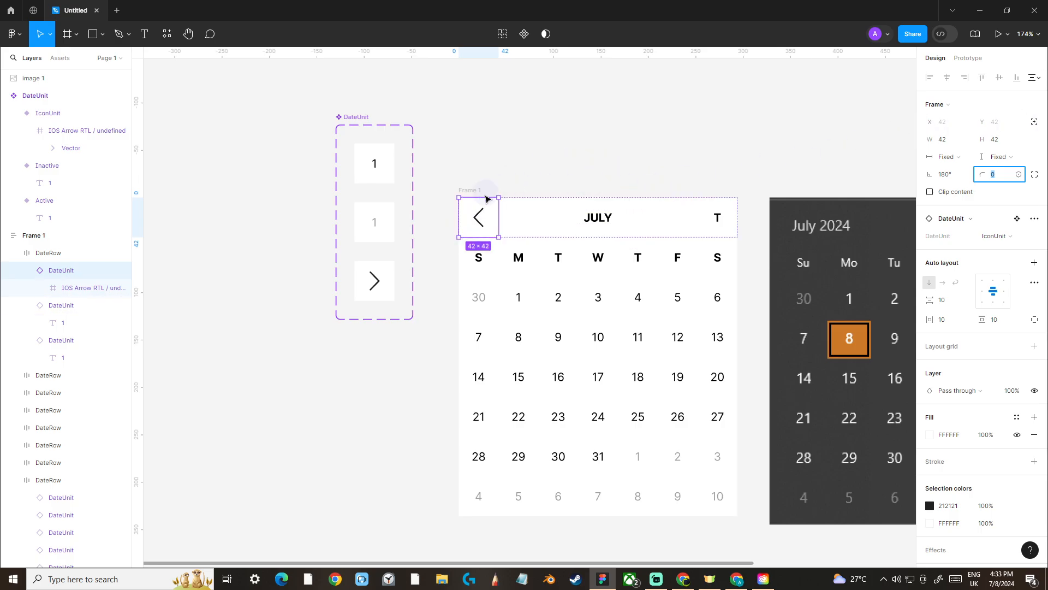
{"action": "left_click", "coordinate": [538, 164]}
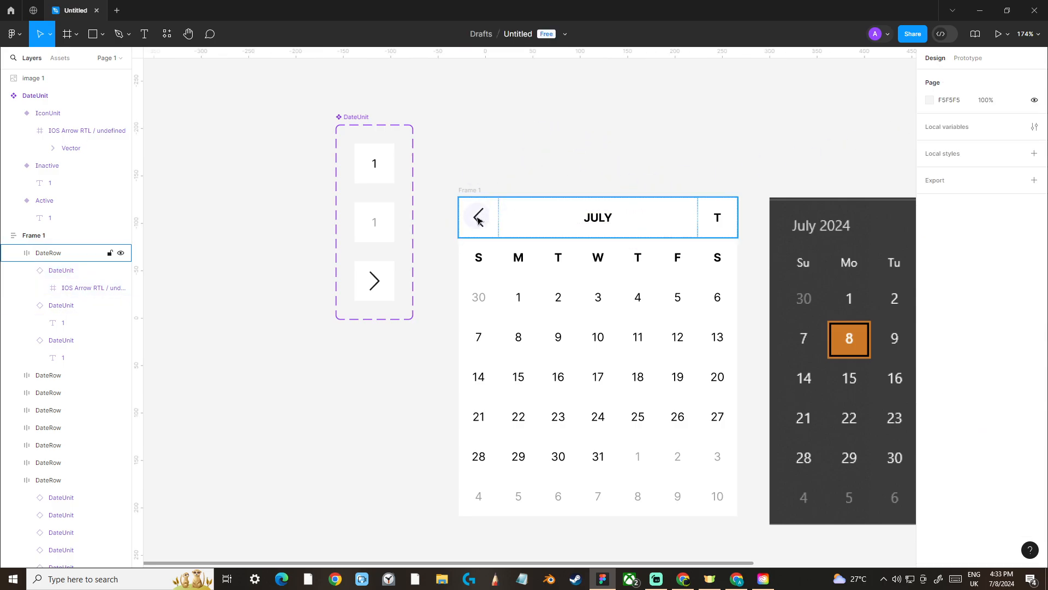
Scale the chevron vector in the IconUnit variant down from its centre to about 7.5 × 14.29.
{"action": "left_click", "coordinate": [373, 291], "text": "ctrl"}
{"action": "scroll", "coordinate": [373, 291], "scroll_direction": "up", "scroll_amount": 5}
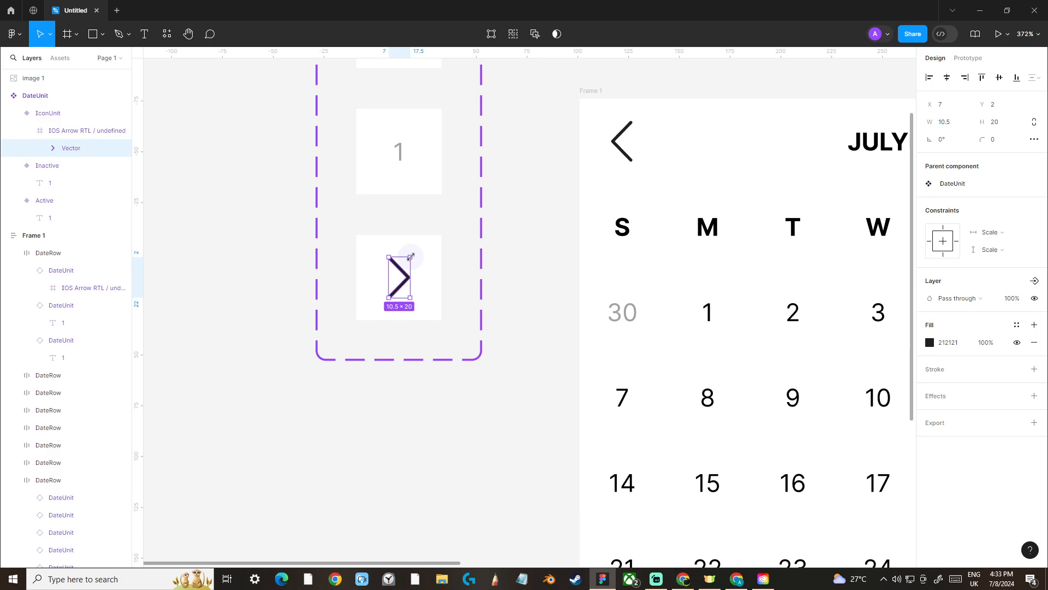
{"action": "key", "text": "k"}
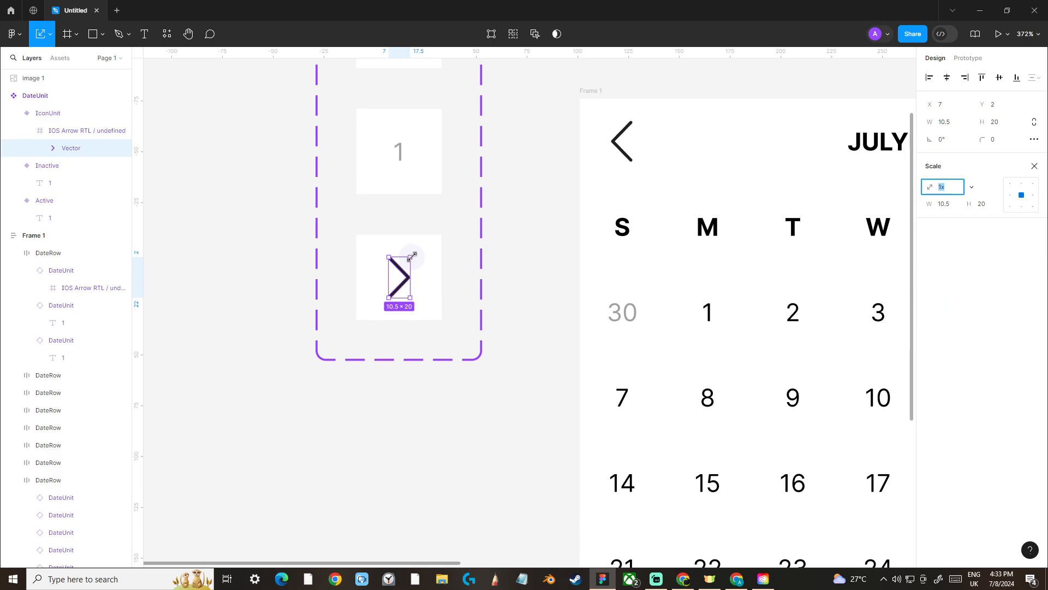
{"action": "left_click_drag", "start_coordinate": [412, 256], "coordinate": [407, 265]}
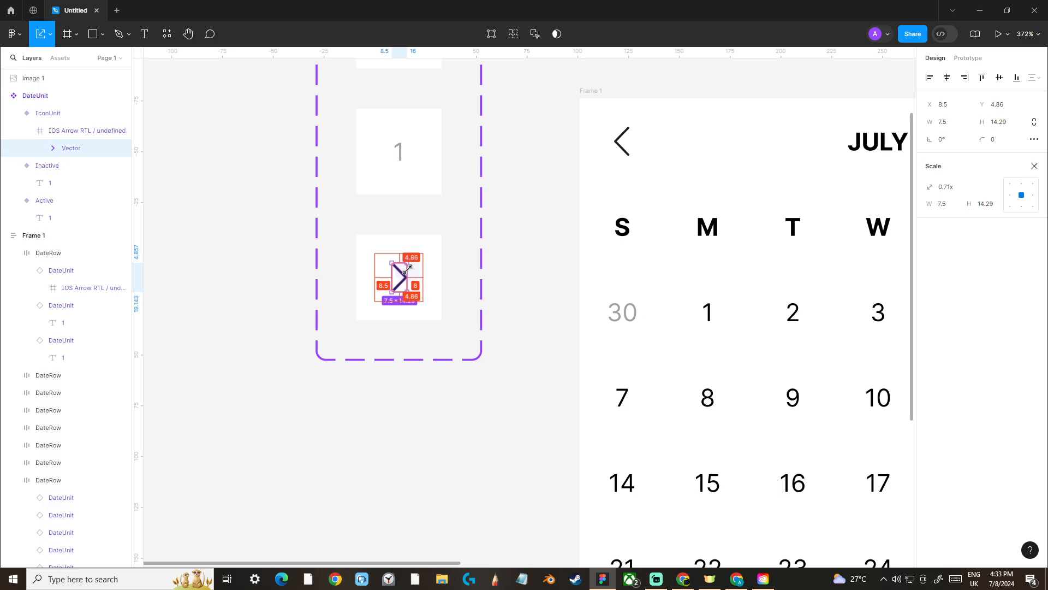
{"action": "left_click", "coordinate": [273, 269]}
Switch the "T" cell at the end of the JULY header row to the IconUnit variant.
{"action": "scroll", "coordinate": [274, 269], "scroll_direction": "down", "scroll_amount": 6}
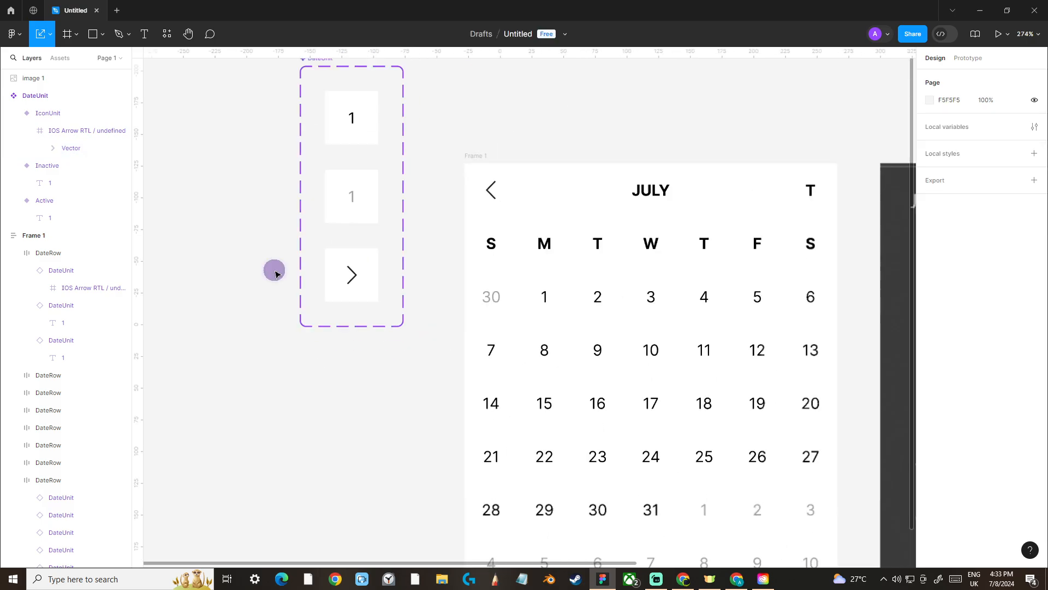
{"action": "scroll", "coordinate": [415, 246], "scroll_direction": "up", "scroll_amount": 3}
{"action": "double_click", "coordinate": [685, 218]}
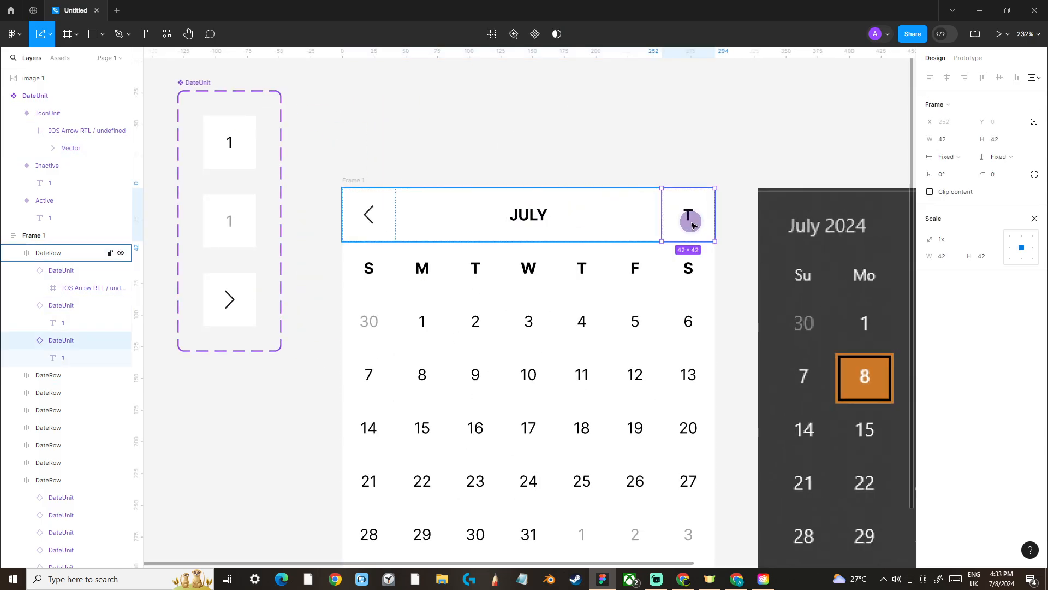
{"action": "left_click", "coordinate": [723, 169]}
{"action": "double_click", "coordinate": [709, 204]}
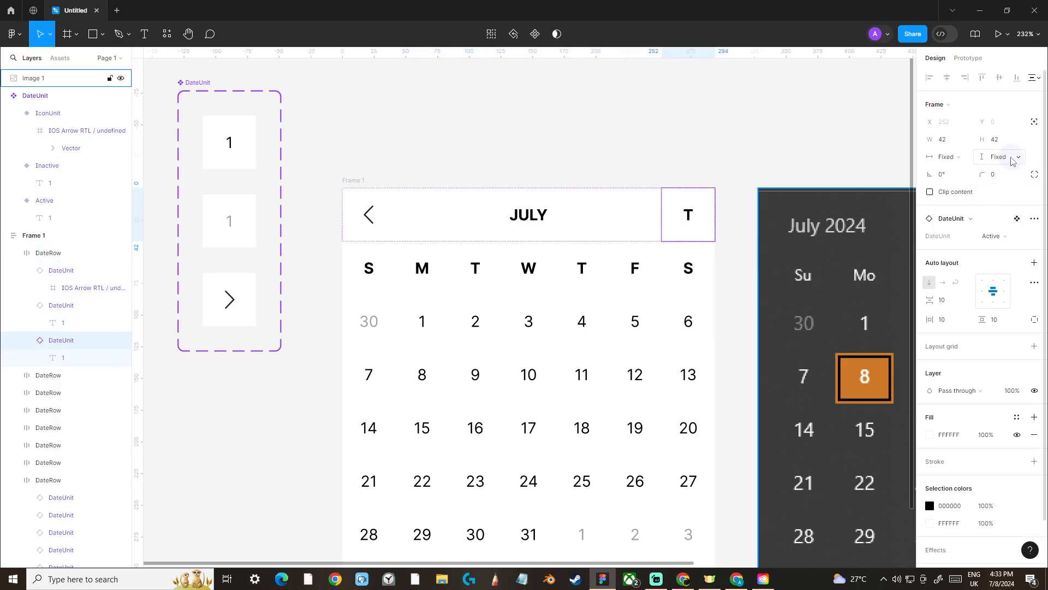
{"action": "left_click", "coordinate": [1009, 235]}
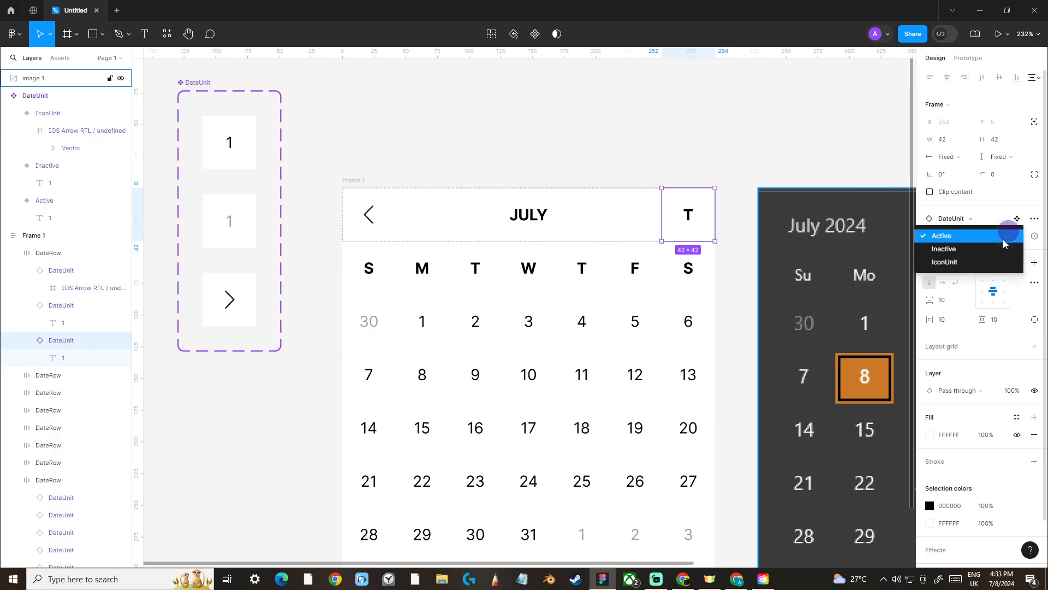
{"action": "left_click", "coordinate": [986, 263]}
{"action": "left_click", "coordinate": [681, 111]}
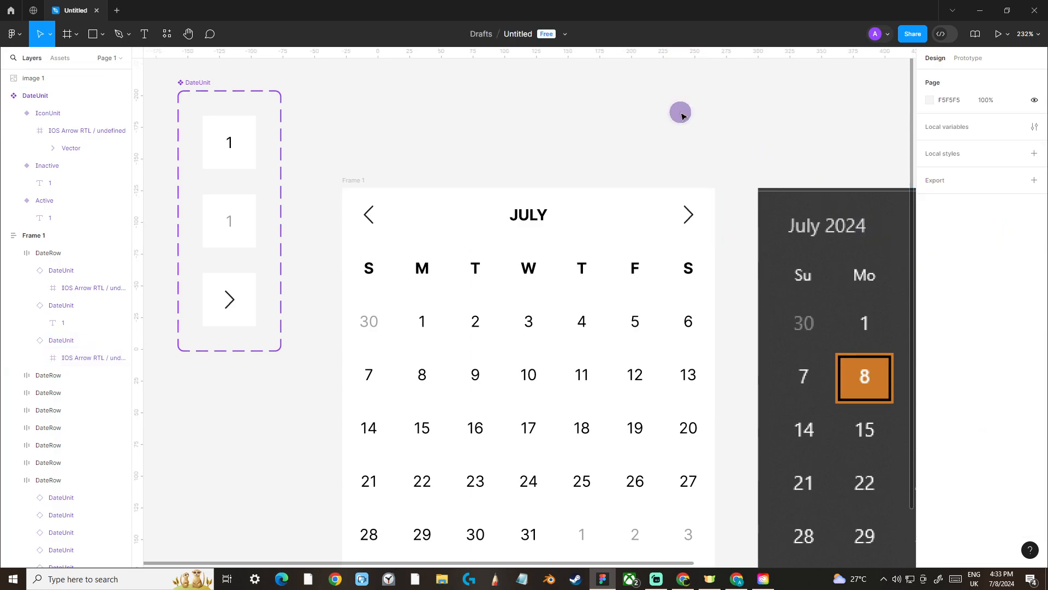
Delete the dark July 2024 reference image beside the calendar frame.
{"action": "scroll", "coordinate": [683, 115], "scroll_direction": "down", "scroll_amount": 5}
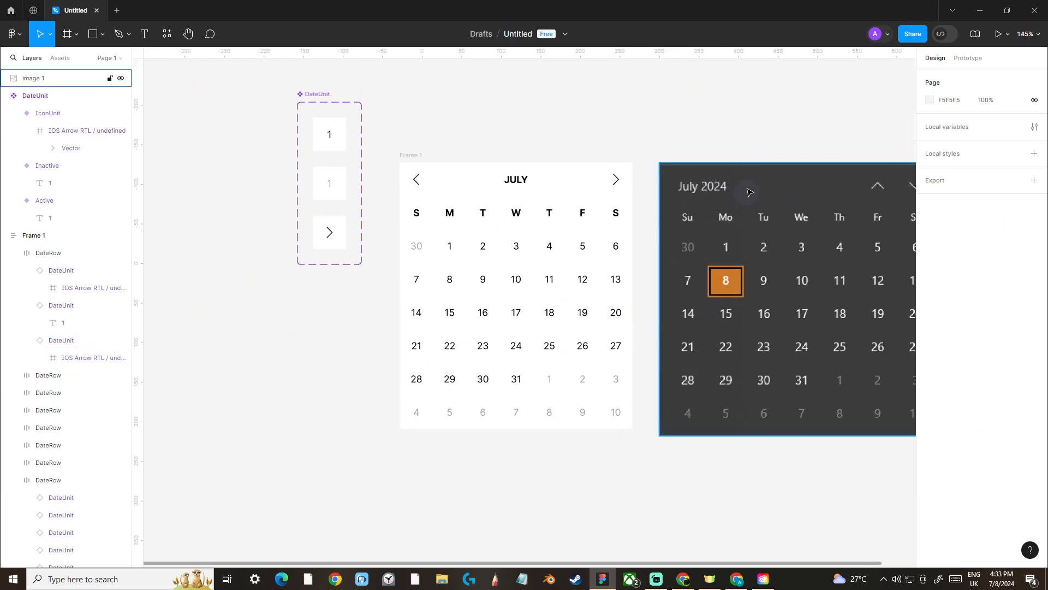
{"action": "left_click", "coordinate": [729, 177]}
{"action": "scroll", "coordinate": [466, 188], "scroll_direction": "up", "scroll_amount": 3}
{"action": "scroll", "coordinate": [466, 188], "scroll_direction": "down", "scroll_amount": 1}
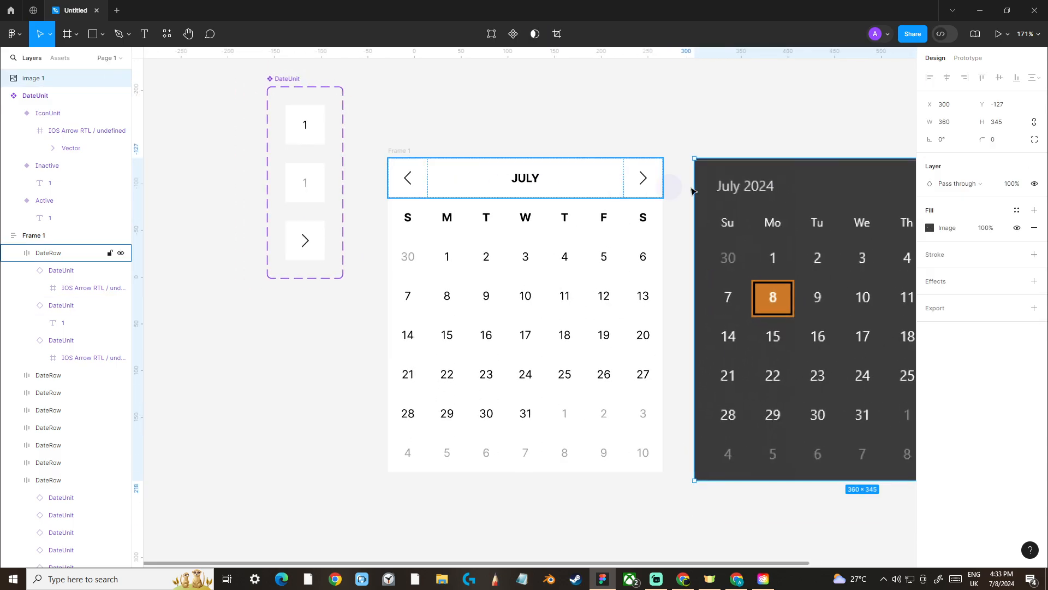
{"action": "scroll", "coordinate": [584, 244], "scroll_direction": "up", "scroll_amount": 2}
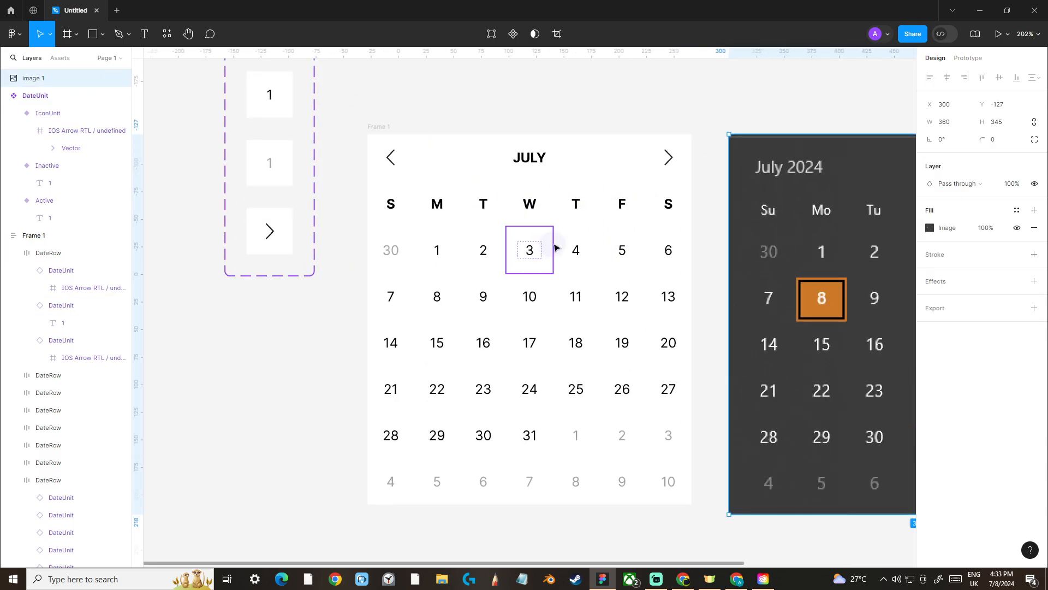
{"action": "scroll", "coordinate": [474, 251], "scroll_direction": "down", "scroll_amount": 2}
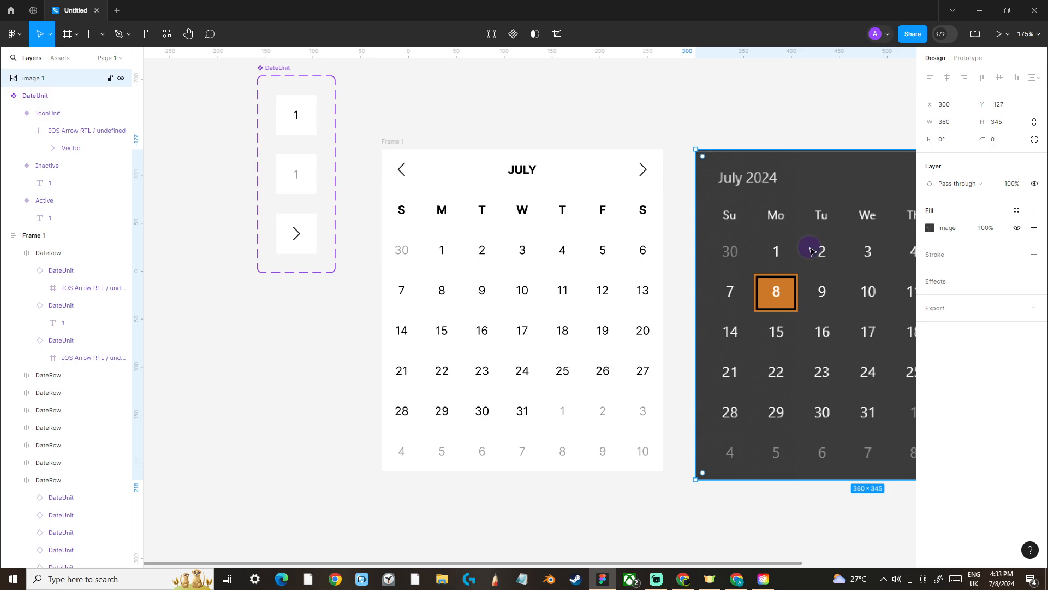
{"action": "key", "text": "Delete"}
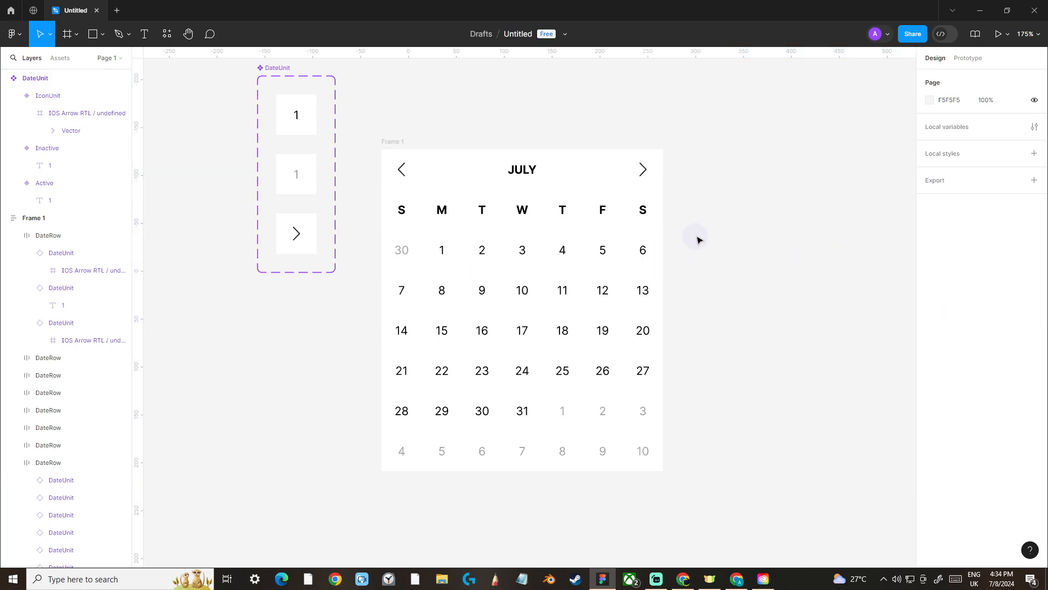
Add a 1 px inside stroke to both the Active and Inactive variants of the DateUnit component.
{"action": "scroll", "coordinate": [694, 241], "scroll_direction": "up", "scroll_amount": 1}
{"action": "scroll", "coordinate": [739, 252], "scroll_direction": "up", "scroll_amount": 1}
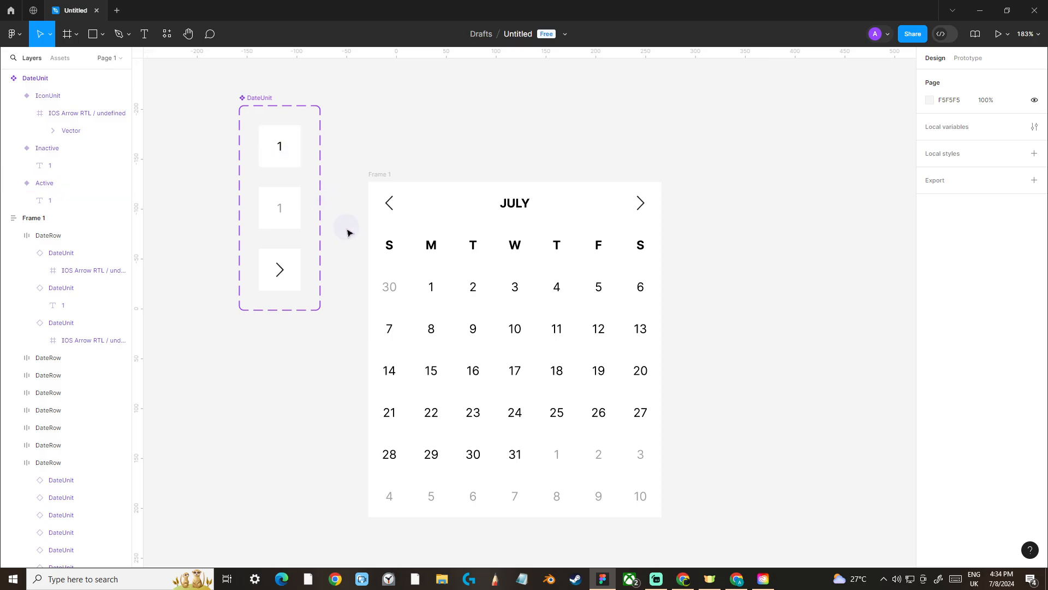
{"action": "left_click", "coordinate": [295, 162]}
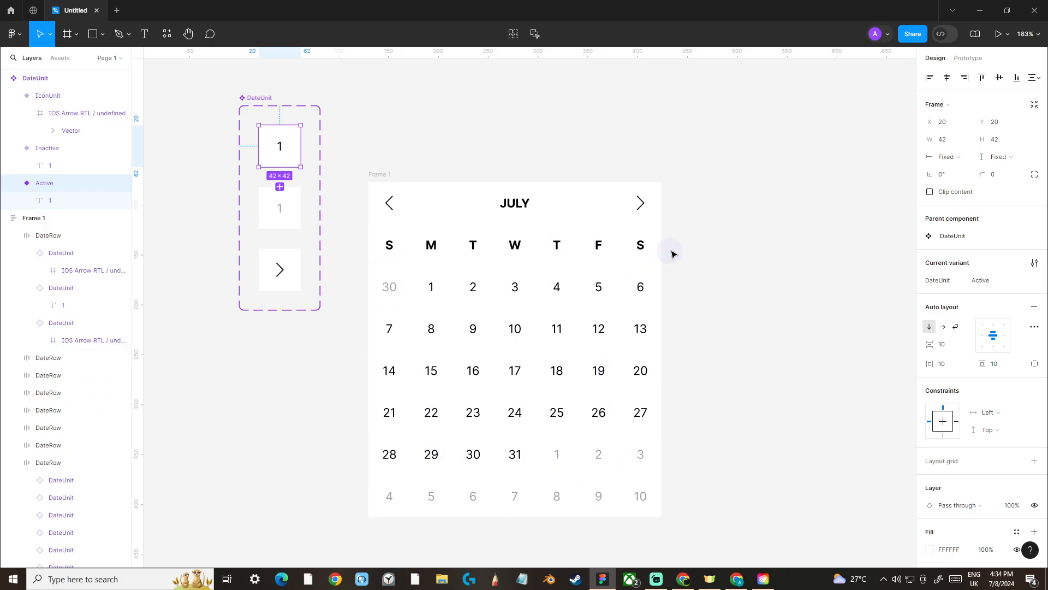
{"action": "scroll", "coordinate": [769, 200], "scroll_direction": "down", "scroll_amount": 1}
{"action": "scroll", "coordinate": [767, 199], "scroll_direction": "down", "scroll_amount": 4}
{"action": "scroll", "coordinate": [767, 199], "scroll_direction": "up", "scroll_amount": 4}
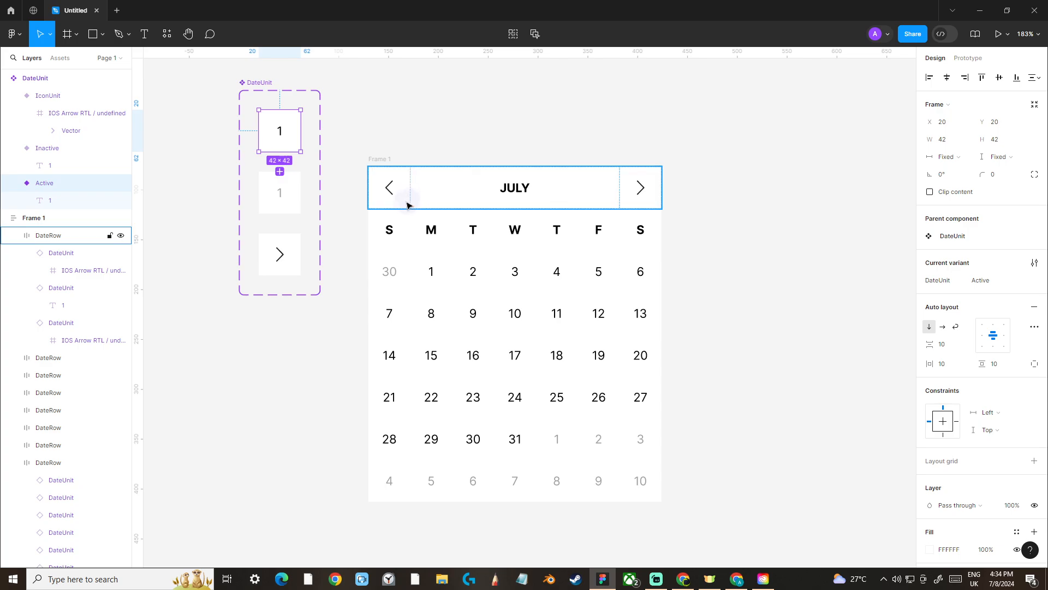
{"action": "left_click", "coordinate": [284, 193], "text": "shift"}
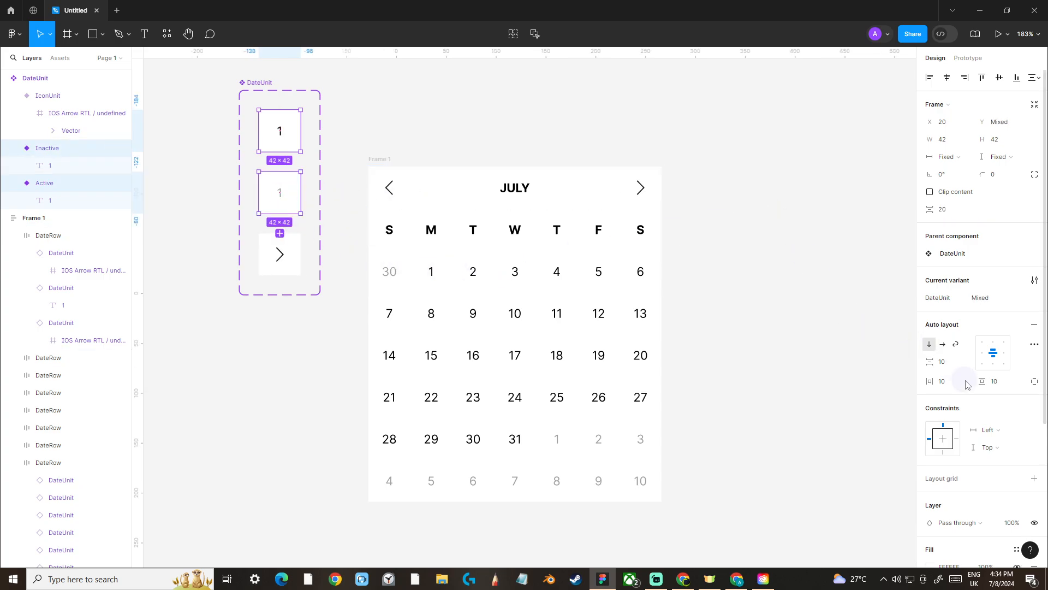
{"action": "scroll", "coordinate": [996, 399], "scroll_direction": "down", "scroll_amount": 2}
{"action": "scroll", "coordinate": [997, 399], "scroll_direction": "down", "scroll_amount": 2}
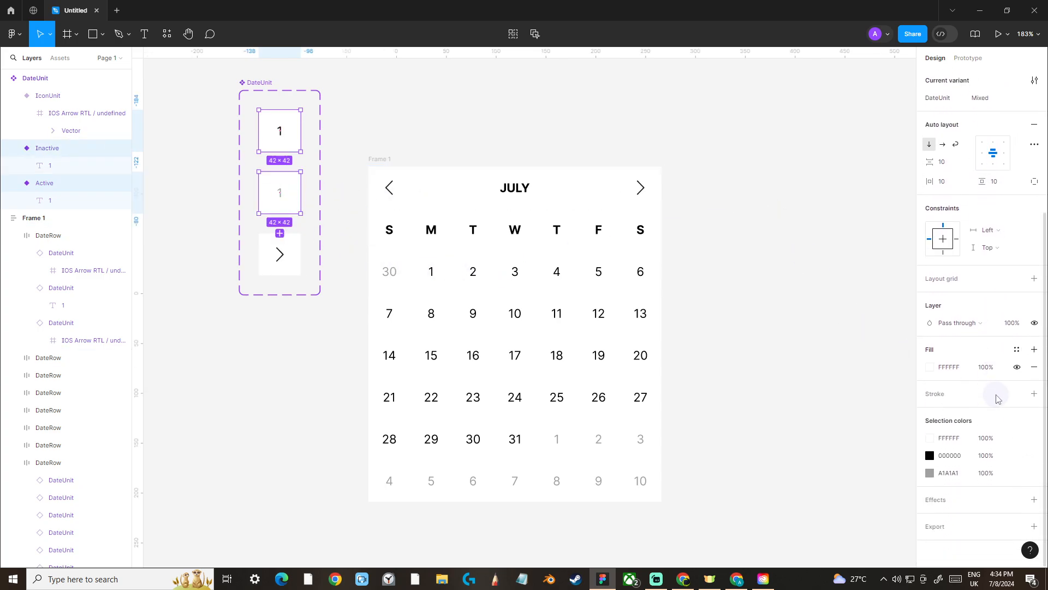
{"action": "left_click", "coordinate": [1035, 394]}
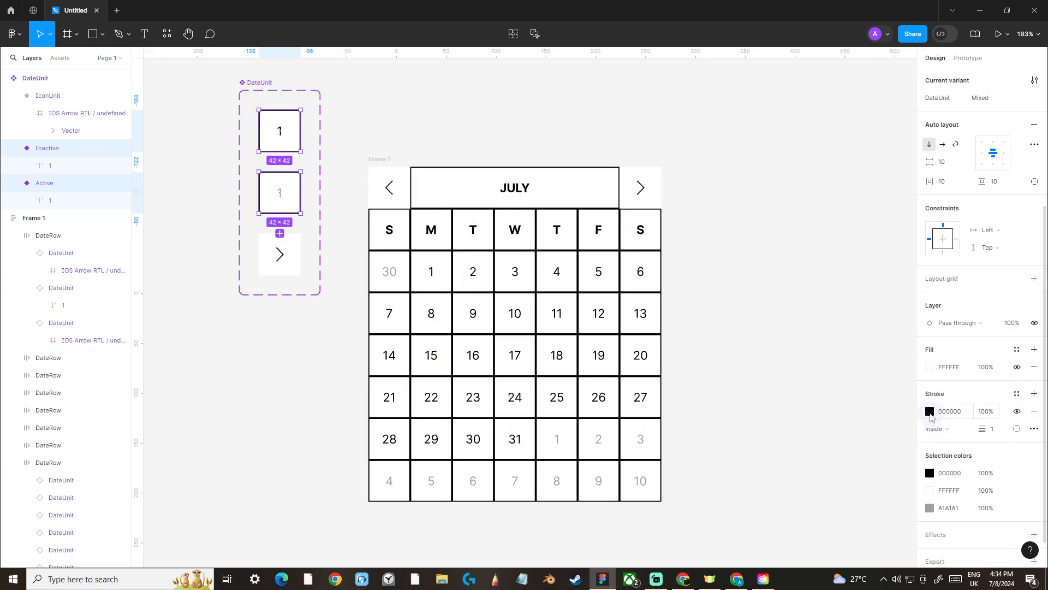
Set the stroke colour of the Active and Inactive variants to light grey F2F2F2.
{"action": "left_click", "coordinate": [930, 411]}
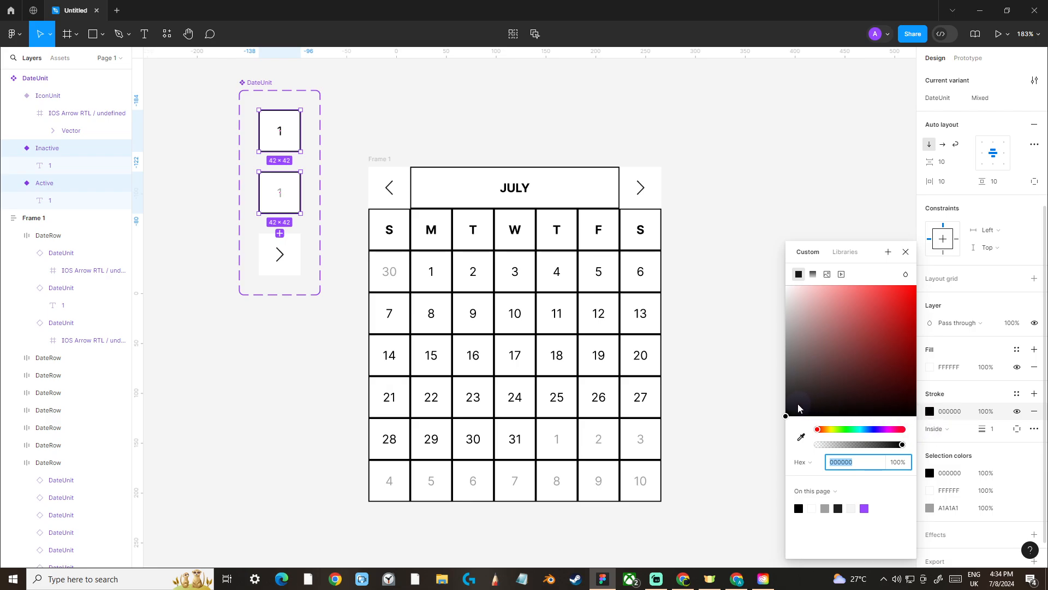
{"action": "mouse_move", "coordinate": [787, 418]}
{"action": "left_mouse_down"}
{"action": "mouse_move", "coordinate": [784, 355]}
{"action": "mouse_move", "coordinate": [759, 284]}
{"action": "mouse_move", "coordinate": [761, 297]}
{"action": "left_mouse_up"}
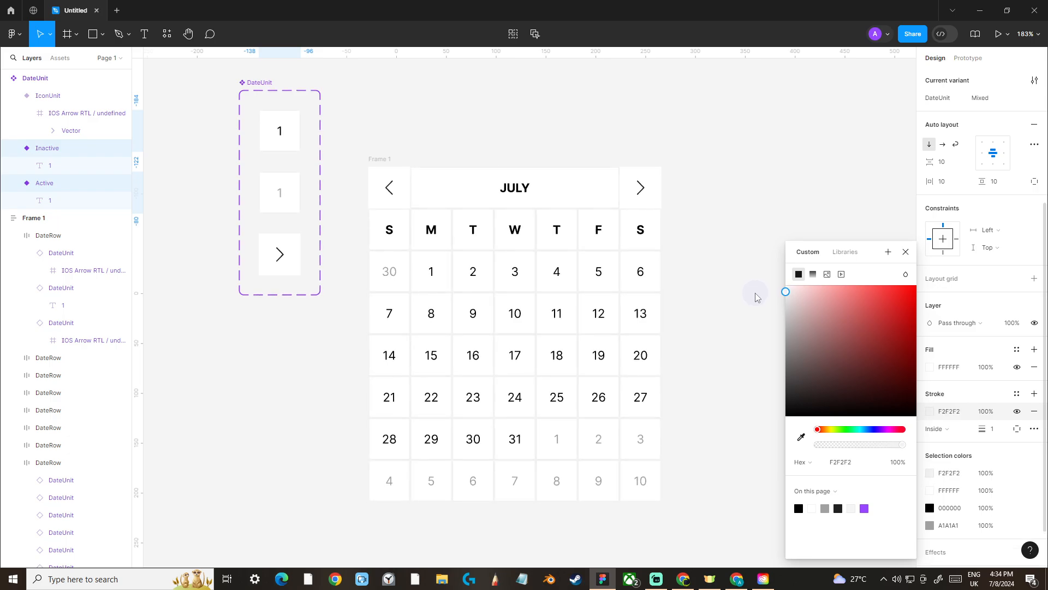
{"action": "left_click", "coordinate": [906, 252]}
{"action": "left_click", "coordinate": [691, 151]}
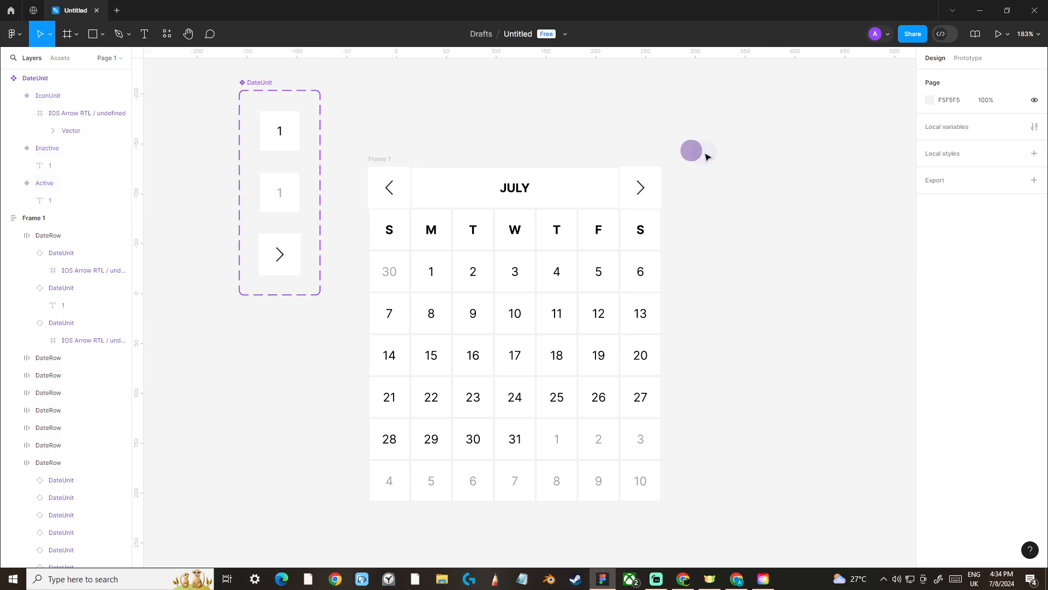
Remove the stroke from the JULY cell in the calendar's header row.
{"action": "left_click", "coordinate": [634, 178]}
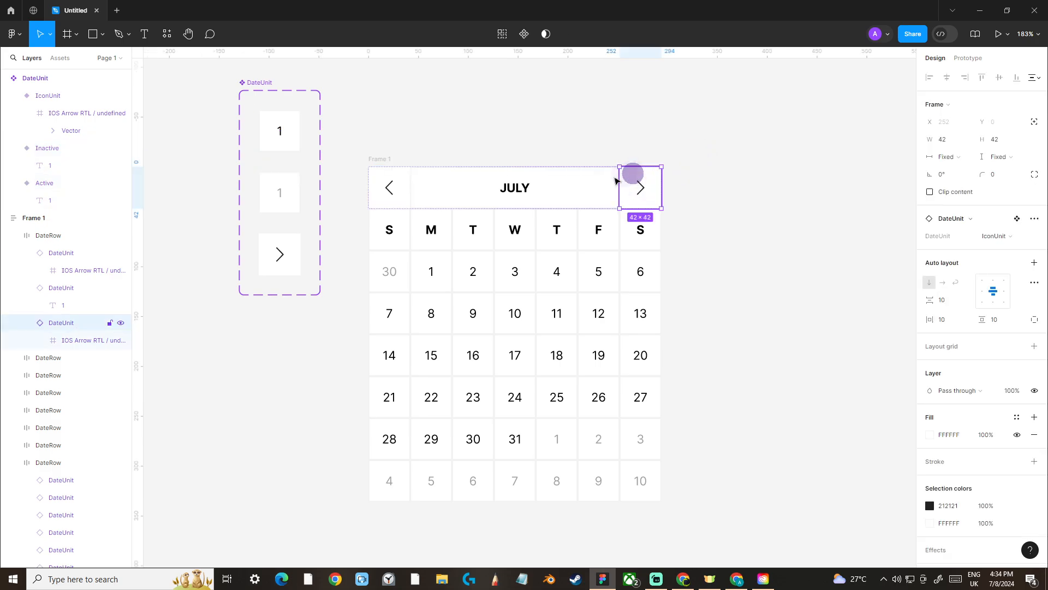
{"action": "left_click", "coordinate": [406, 184], "text": "shift"}
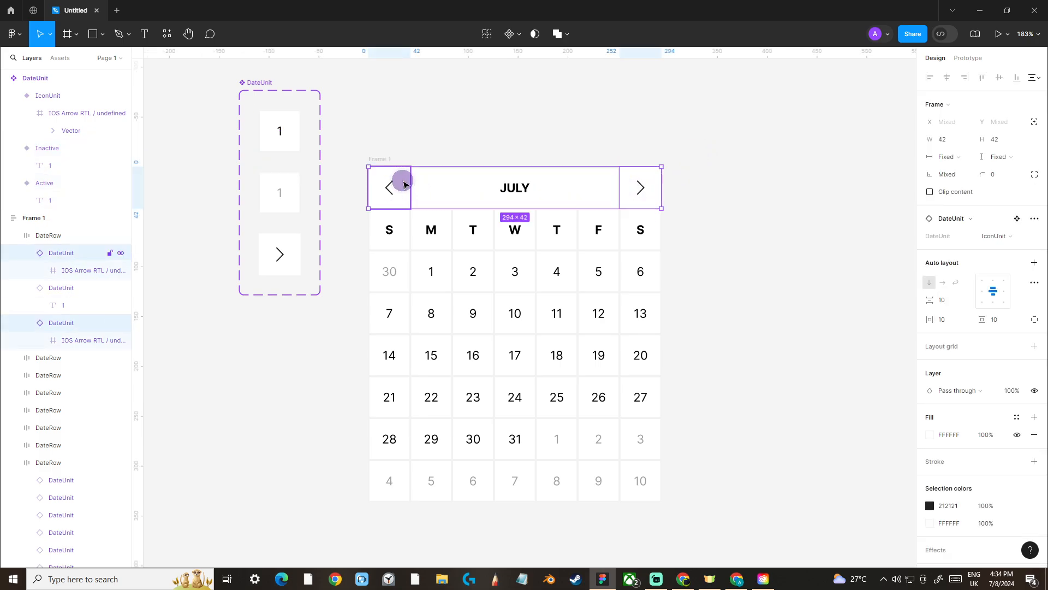
{"action": "left_click", "coordinate": [488, 145]}
{"action": "left_click", "coordinate": [461, 175]}
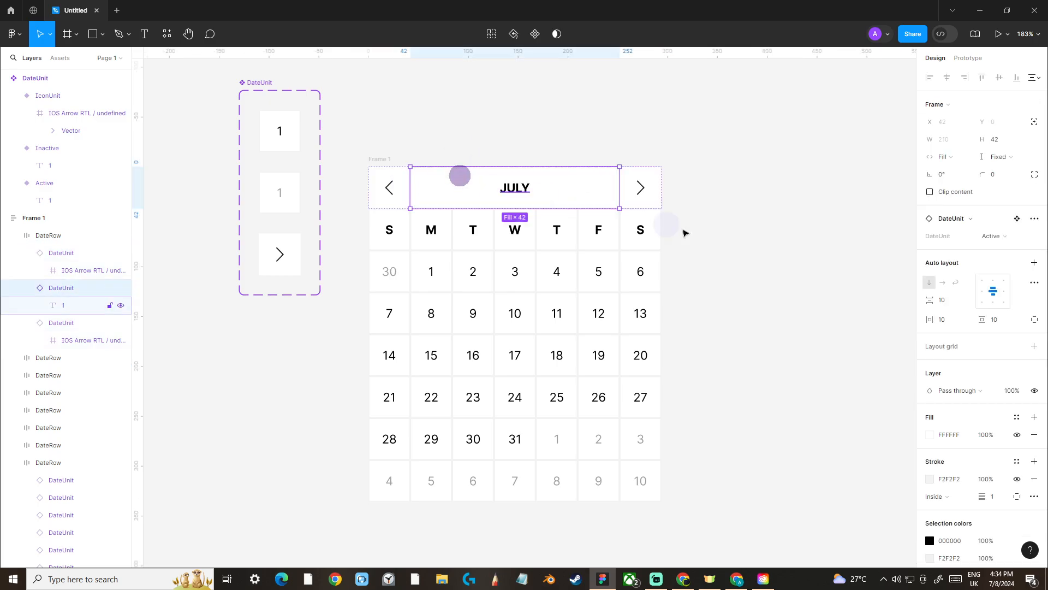
{"action": "left_click", "coordinate": [801, 208]}
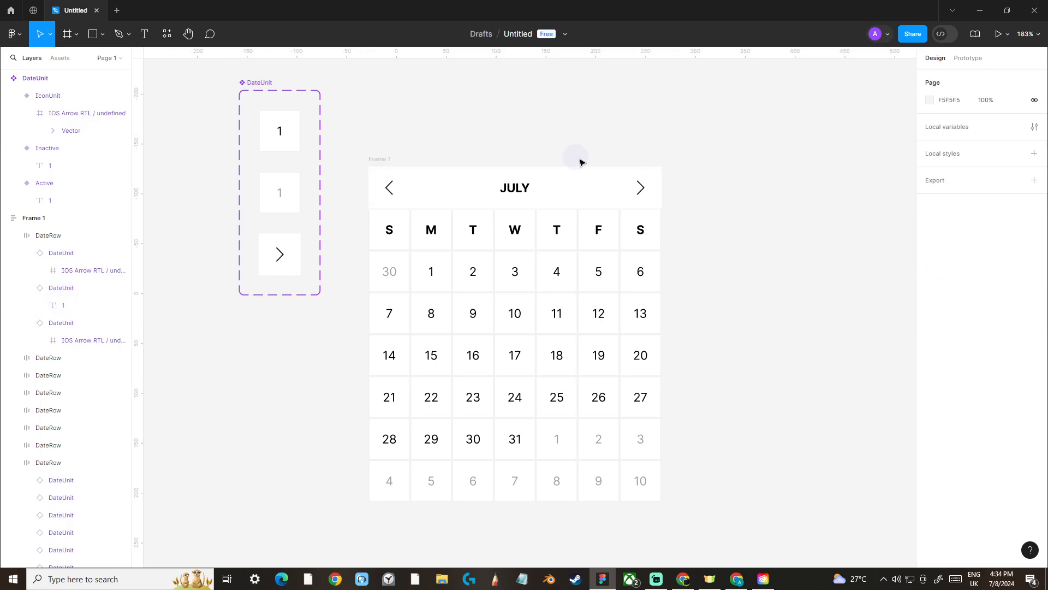
Move the calendar frame up to Y -204, aligning its upper edge with that of the DateUnit component set.
{"action": "scroll", "coordinate": [723, 234], "scroll_direction": "down", "scroll_amount": 3}
{"action": "left_click", "coordinate": [453, 173]}
{"action": "left_click_drag", "start_coordinate": [454, 173], "coordinate": [455, 120]}
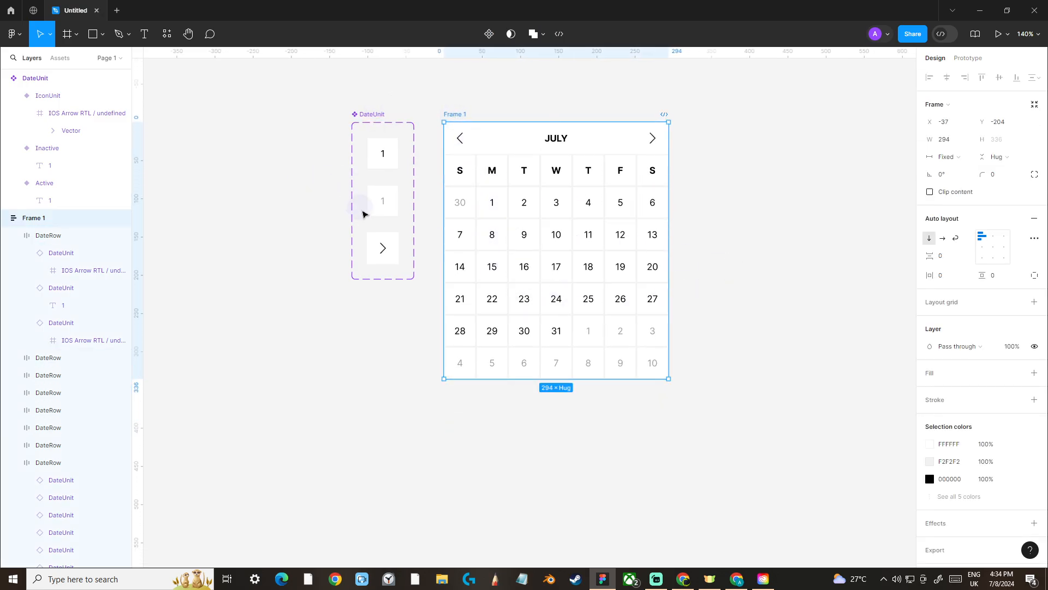
Set the stroke colour of the Active and Inactive DateUnit variants to F5F5F5.
{"action": "left_click", "coordinate": [368, 216]}
{"action": "left_click", "coordinate": [370, 164], "text": "shift"}
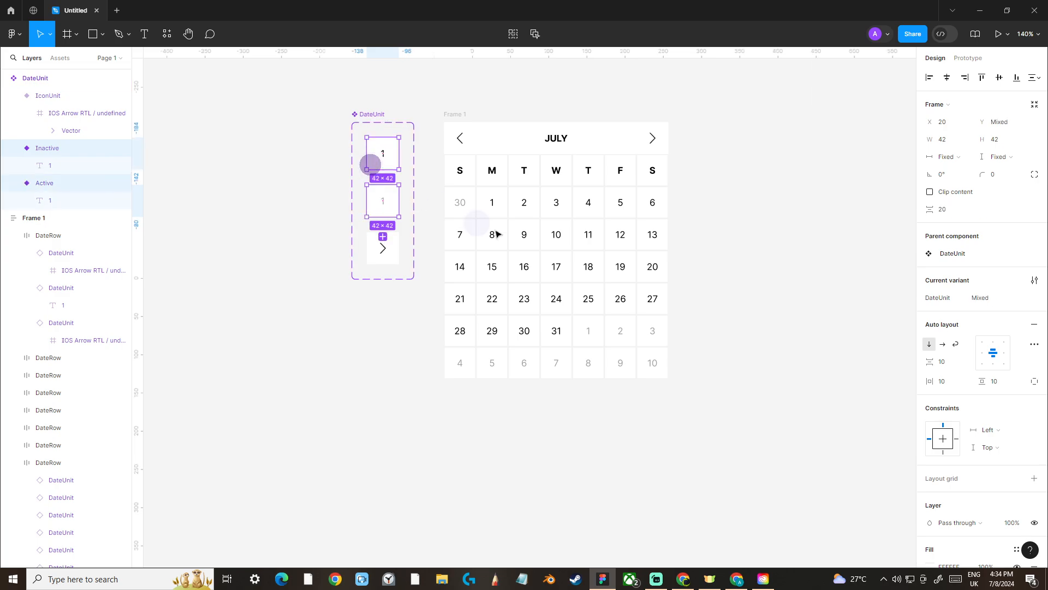
{"action": "scroll", "coordinate": [923, 433], "scroll_direction": "down", "scroll_amount": 3}
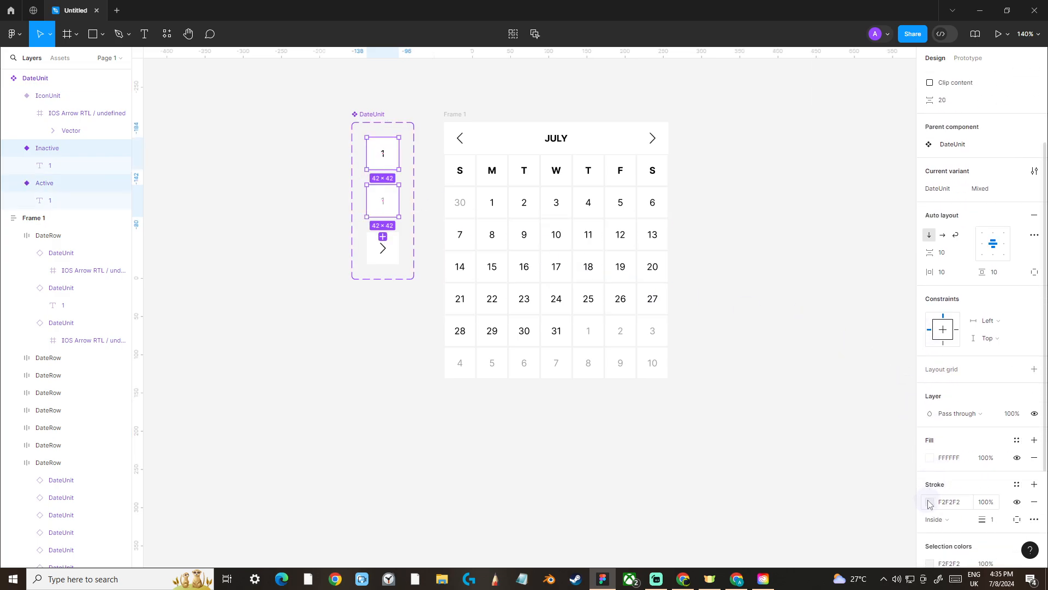
{"action": "left_click", "coordinate": [928, 501]}
{"action": "left_click_drag", "start_coordinate": [787, 305], "coordinate": [775, 293]}
{"action": "left_click", "coordinate": [906, 252]}
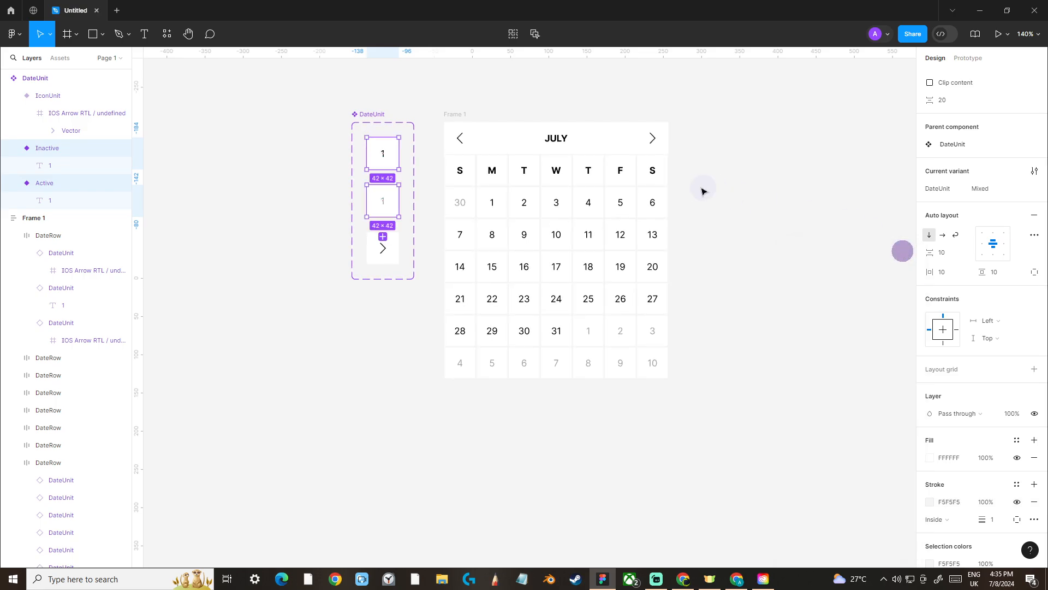
{"action": "scroll", "coordinate": [675, 195], "scroll_direction": "up", "scroll_amount": 1}
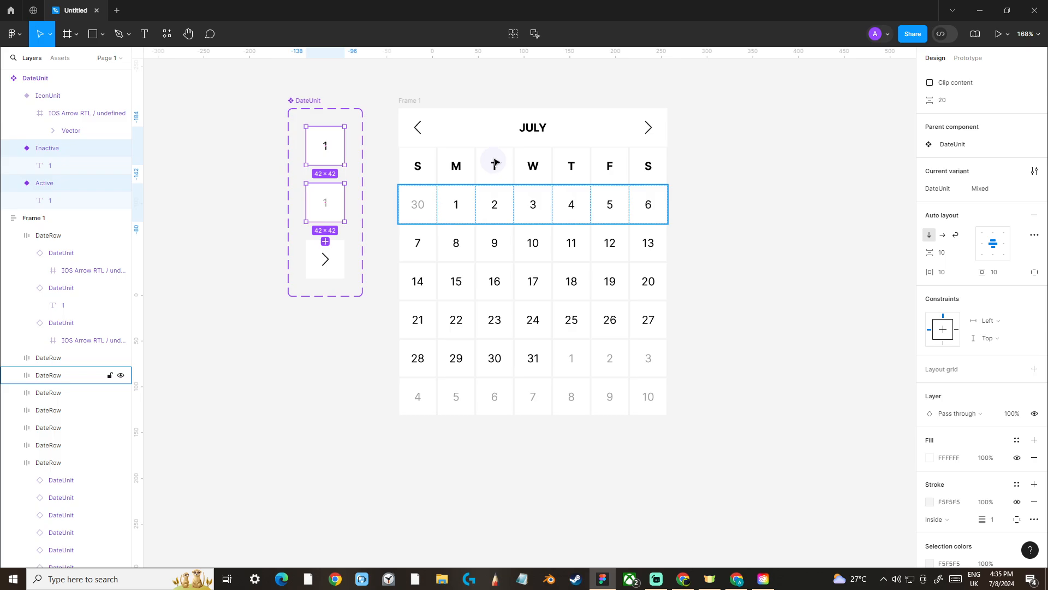
{"action": "left_click", "coordinate": [748, 196]}
{"action": "left_click_drag", "start_coordinate": [666, 189], "coordinate": [688, 221]}
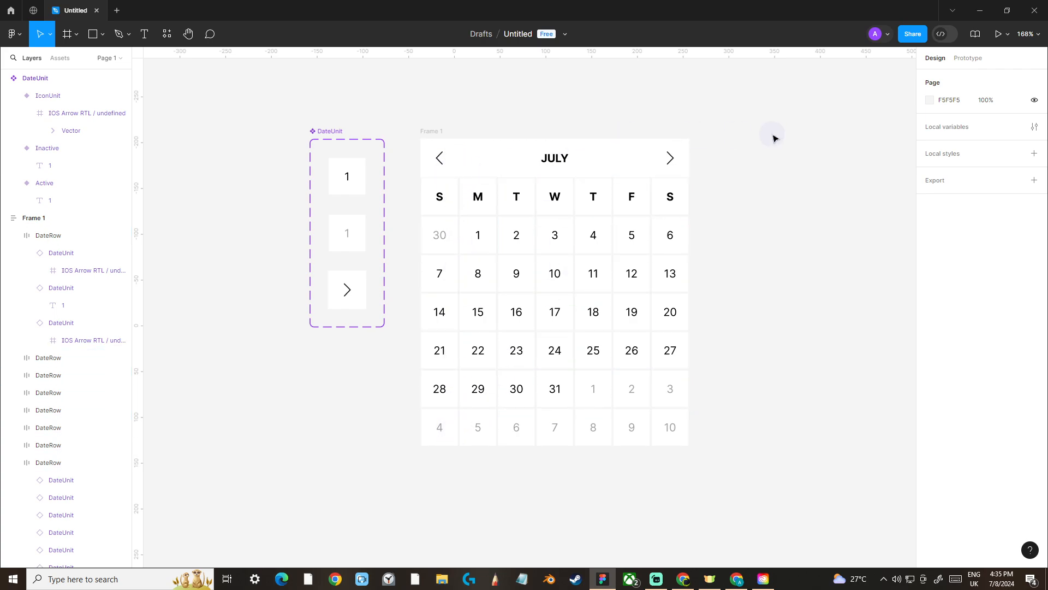
{"action": "scroll", "coordinate": [774, 137], "scroll_direction": "down", "scroll_amount": 1}
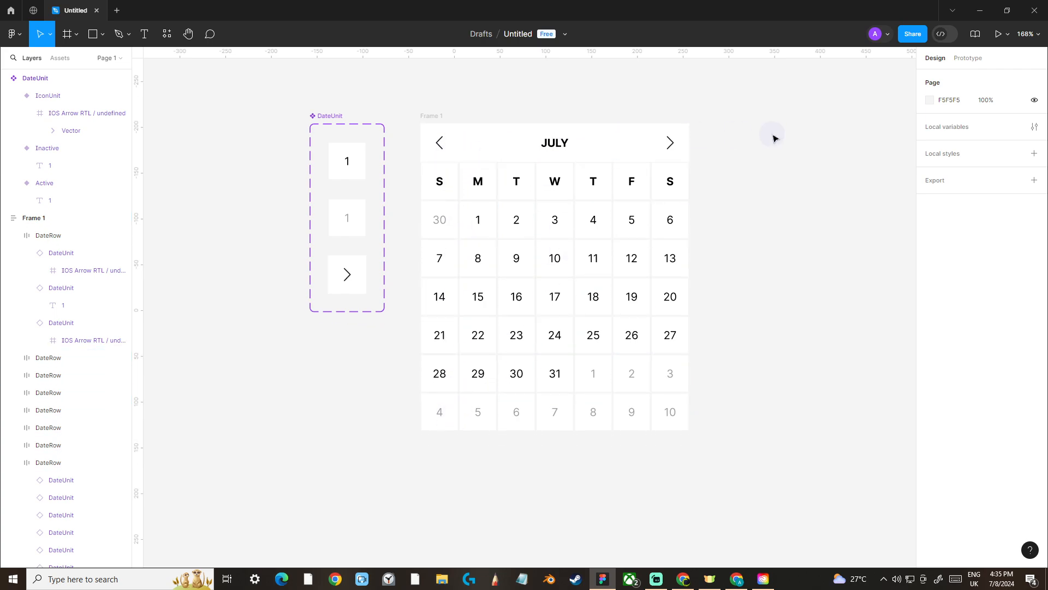